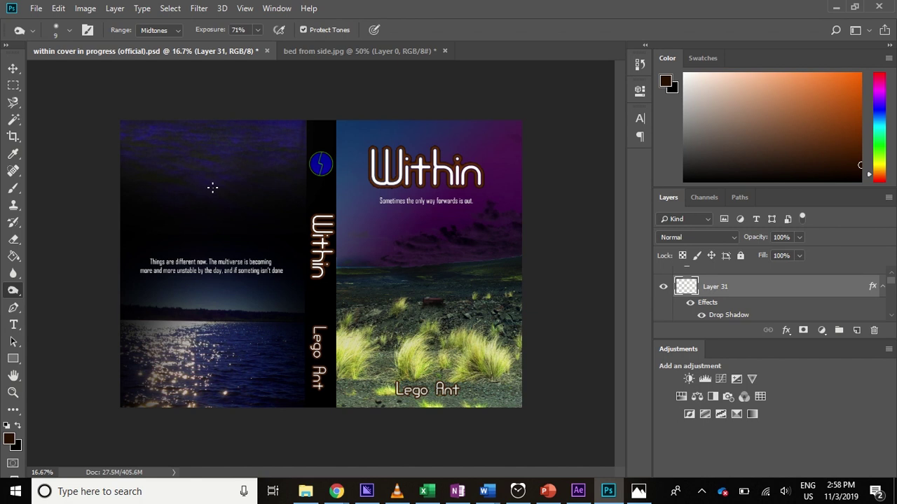
Bring up the dialog for opening a file and look through the images in the random stuff folder.
{"action": "left_click", "coordinate": [37, 9]}
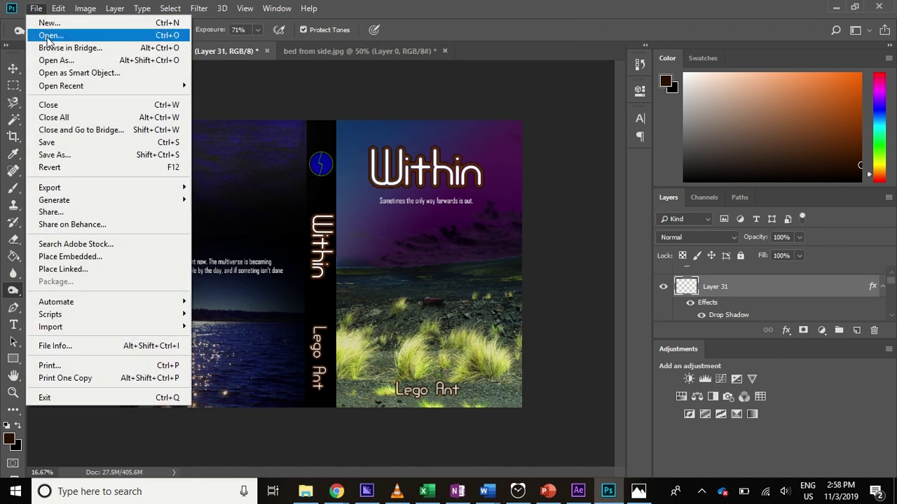
{"action": "left_click", "coordinate": [47, 36]}
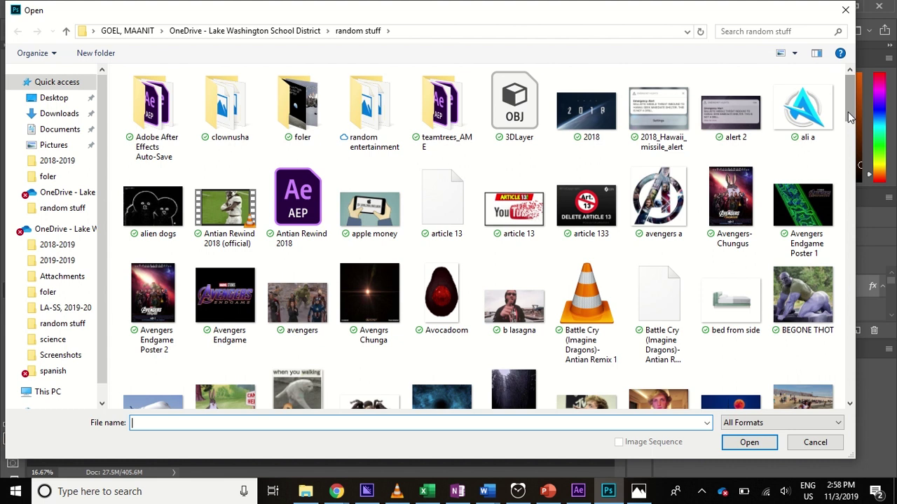
{"action": "left_click_drag", "start_coordinate": [849, 118], "coordinate": [893, 341]}
{"action": "scroll", "coordinate": [836, 320], "scroll_direction": "down", "scroll_amount": 5}
{"action": "scroll", "coordinate": [847, 272], "scroll_direction": "up", "scroll_amount": 1}
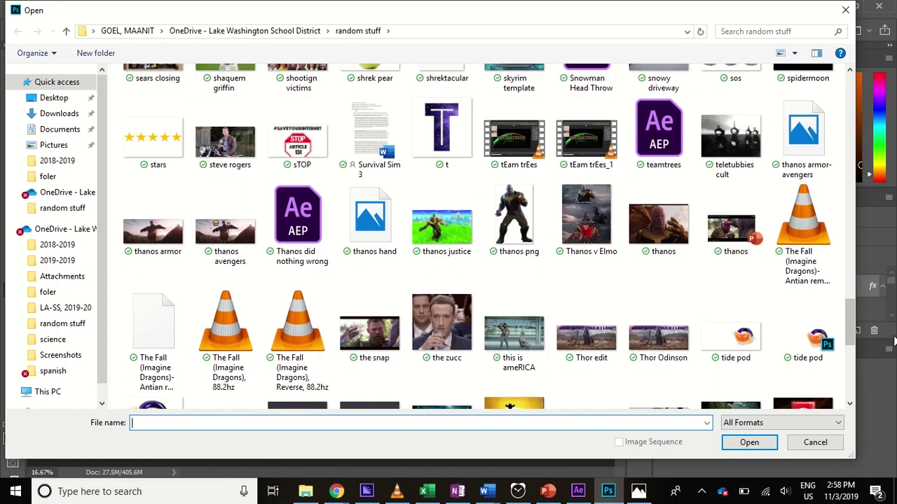
{"action": "left_click_drag", "start_coordinate": [852, 306], "coordinate": [873, 316]}
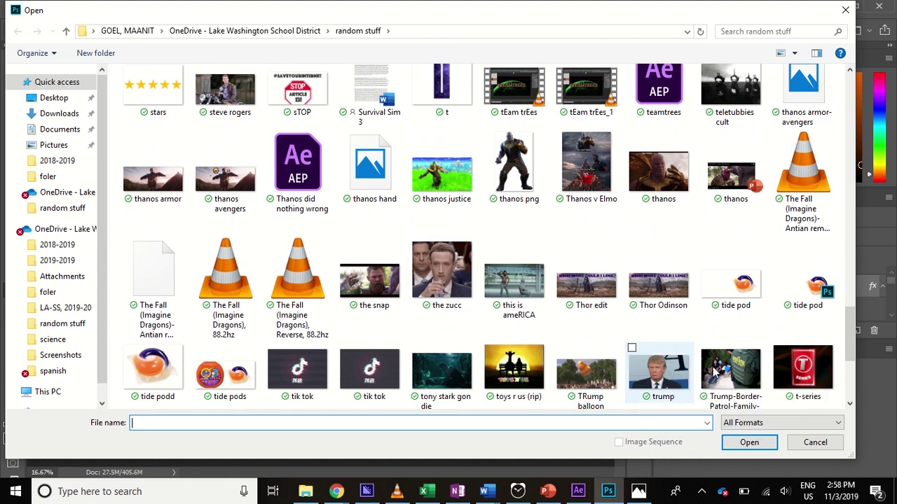
{"action": "left_click_drag", "start_coordinate": [851, 333], "coordinate": [838, 259]}
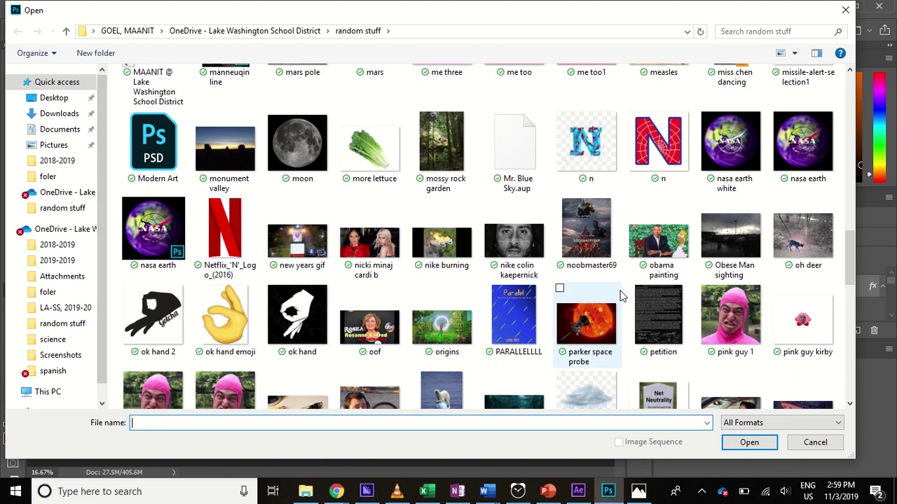
{"action": "left_click_drag", "start_coordinate": [854, 253], "coordinate": [843, 223]}
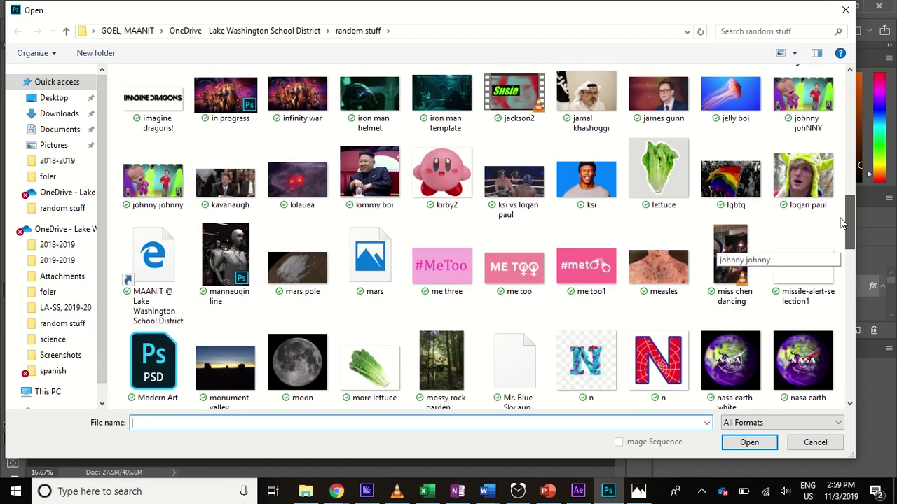
{"action": "scroll", "coordinate": [843, 223], "scroll_direction": "down", "scroll_amount": 1}
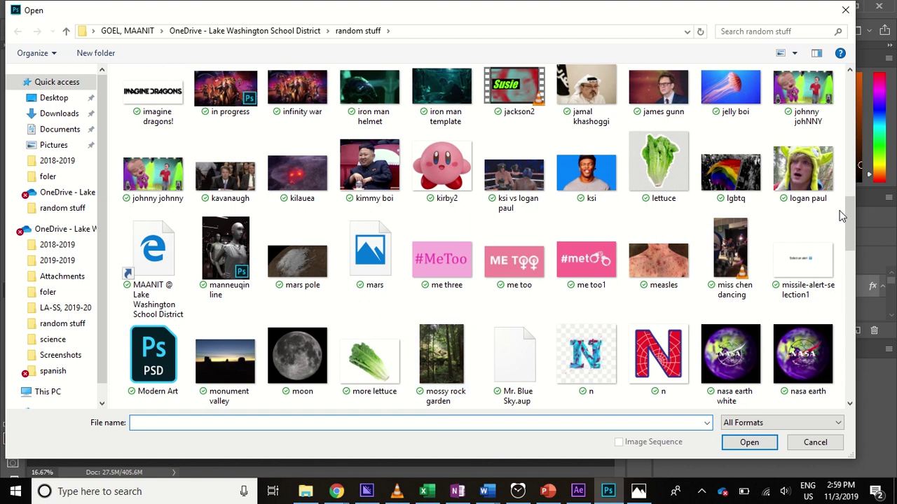
{"action": "left_click_drag", "start_coordinate": [852, 219], "coordinate": [849, 121]}
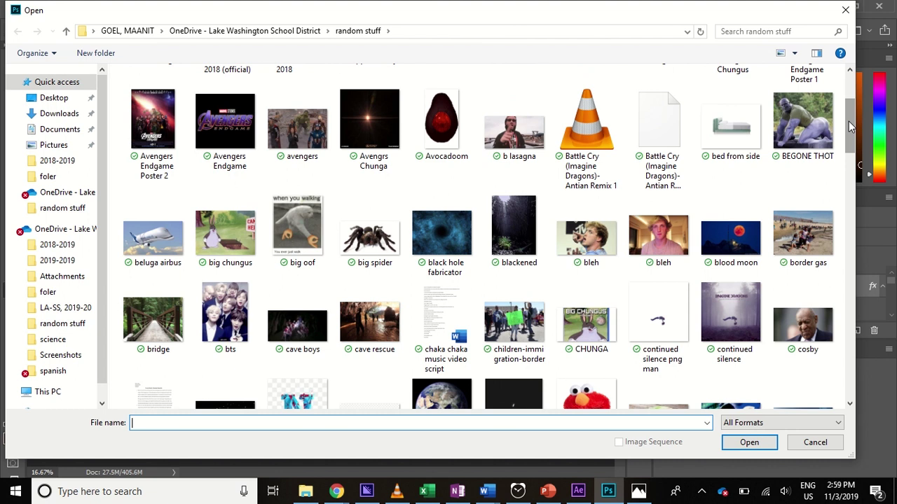
{"action": "left_click_drag", "start_coordinate": [848, 121], "coordinate": [851, 105]}
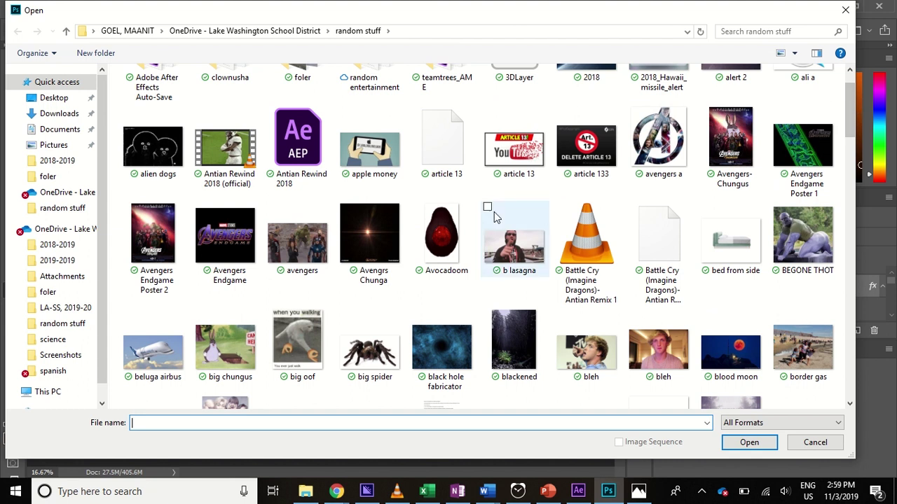
Select the Avocadoom file, enlarge the thumbnails and look through the rest of the folder for a suitable image.
{"action": "left_click", "coordinate": [462, 235]}
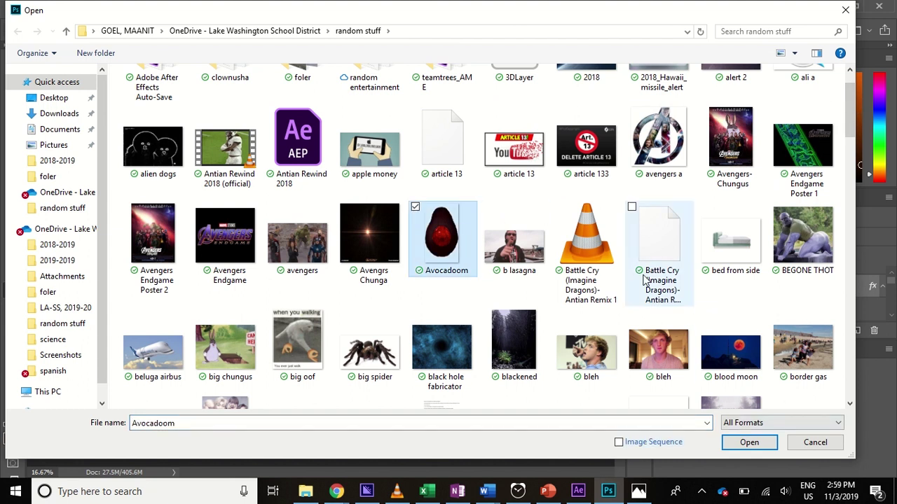
{"action": "scroll", "coordinate": [608, 268], "scroll_direction": "up", "scroll_amount": 3}
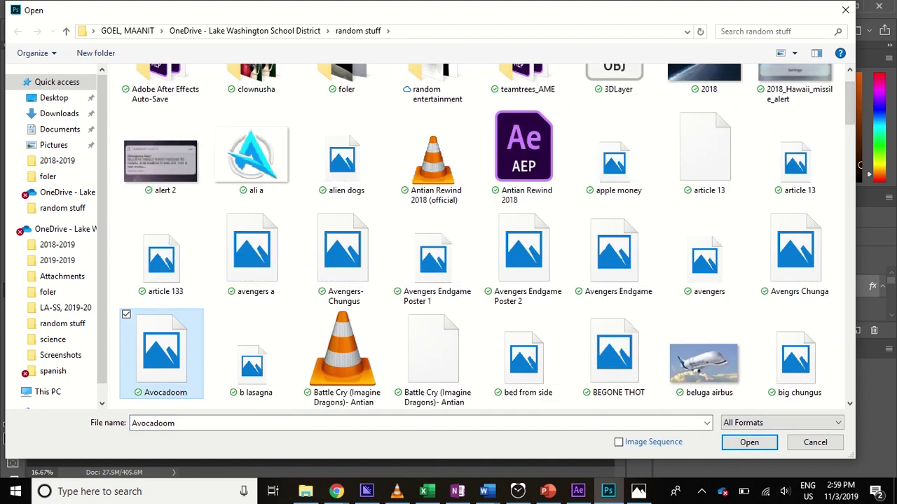
{"action": "scroll", "coordinate": [608, 268], "scroll_direction": "down", "scroll_amount": 2}
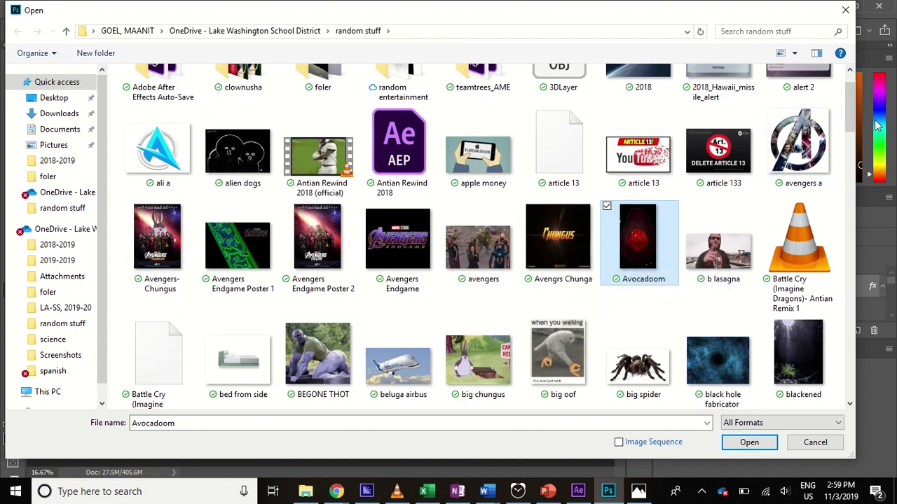
{"action": "left_click_drag", "start_coordinate": [854, 112], "coordinate": [856, 47]}
{"action": "scroll", "coordinate": [849, 105], "scroll_direction": "up", "scroll_amount": 1}
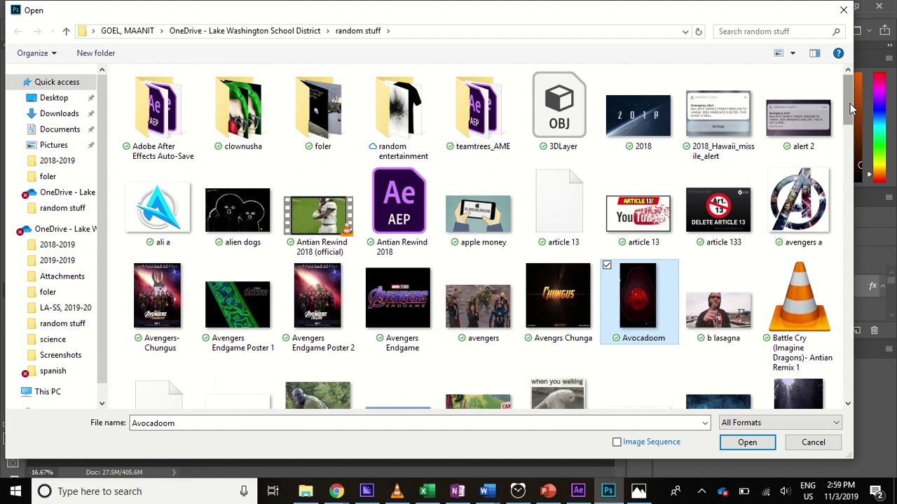
{"action": "left_click_drag", "start_coordinate": [849, 107], "coordinate": [867, 294]}
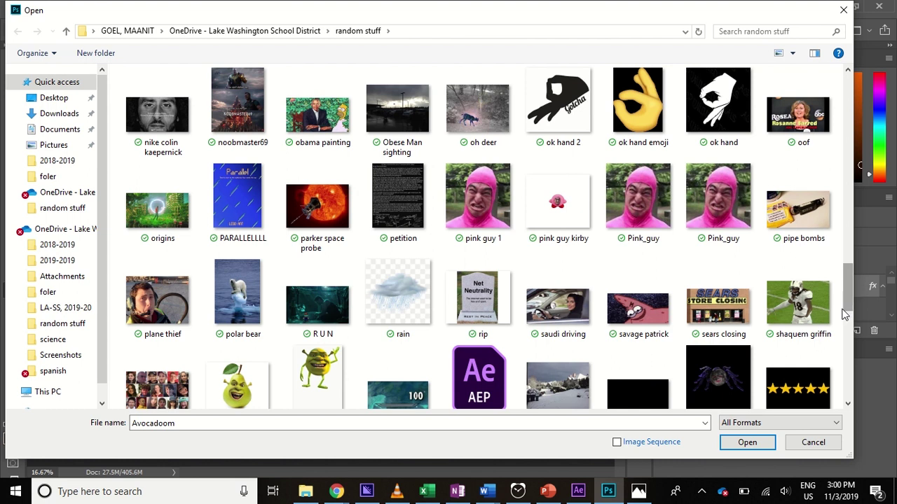
{"action": "left_click_drag", "start_coordinate": [844, 315], "coordinate": [842, 373]}
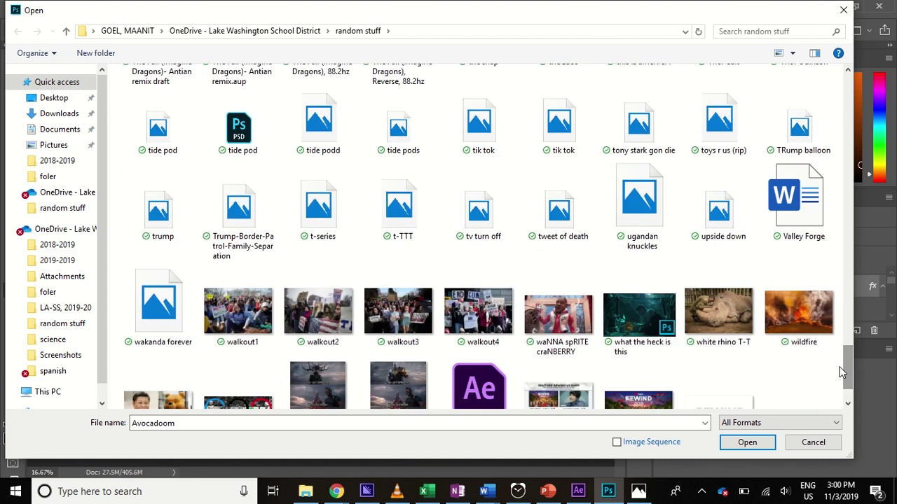
{"action": "scroll", "coordinate": [742, 350], "scroll_direction": "down", "scroll_amount": 2}
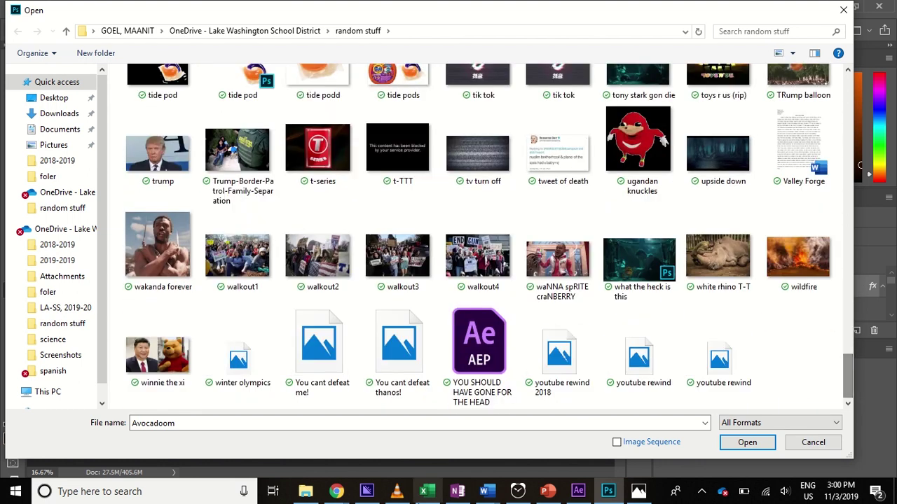
Switch to Chrome and search Google for "trees" in a new tab.
{"action": "left_click", "coordinate": [306, 492]}
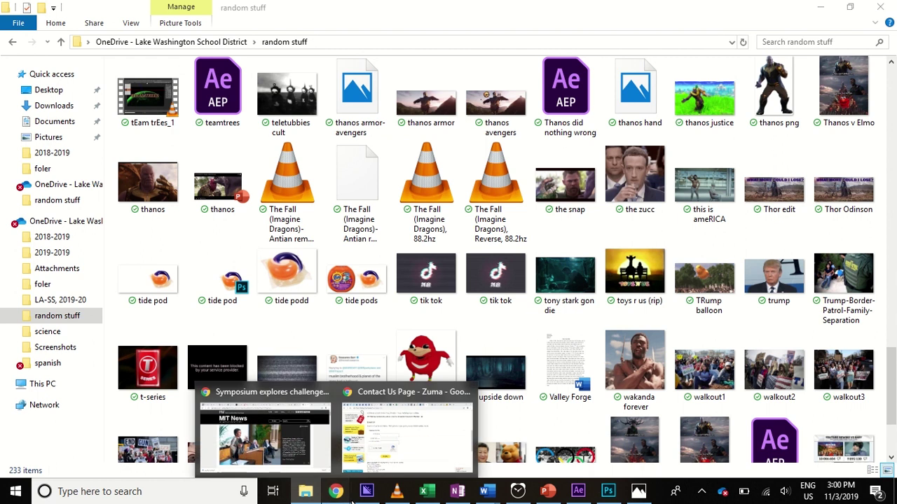
{"action": "left_click", "coordinate": [293, 430]}
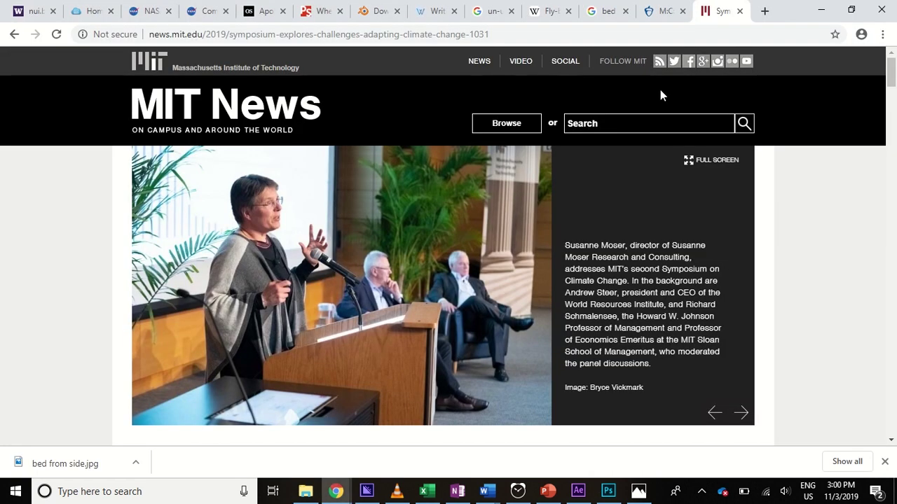
{"action": "left_click", "coordinate": [767, 20]}
{"action": "type", "text": "trees"}
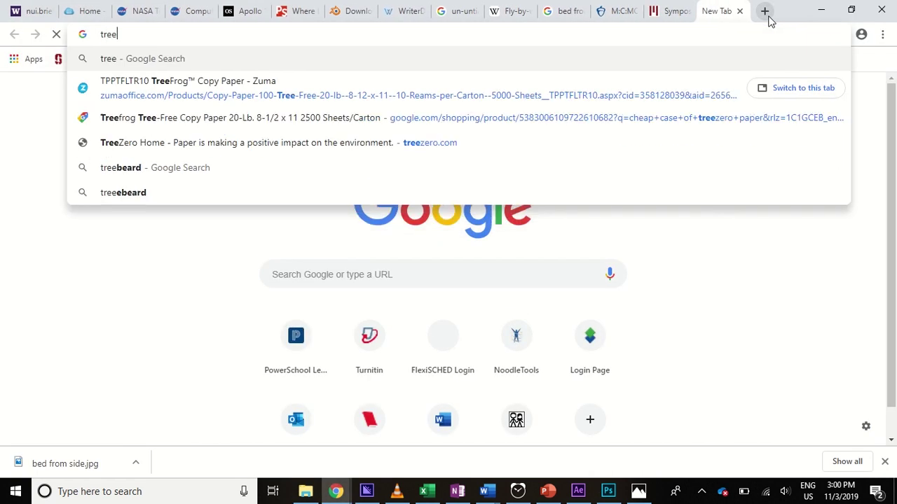
{"action": "key", "text": "Return"}
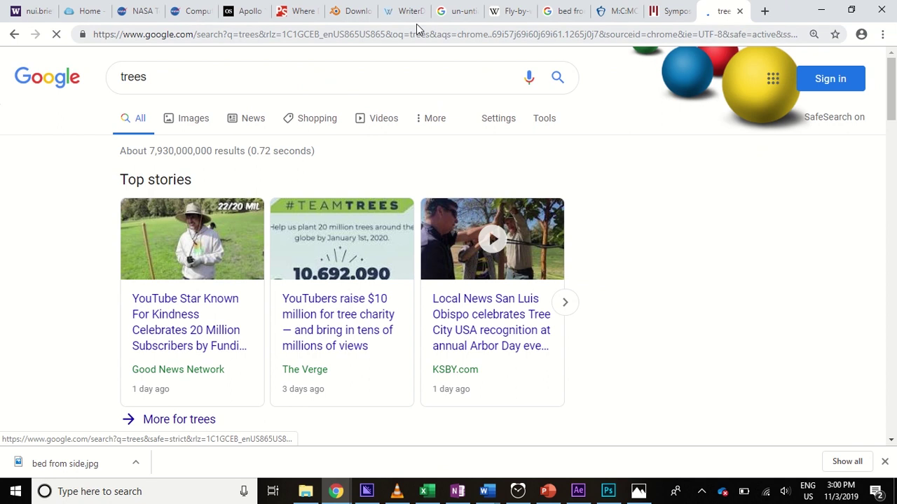
Search Google for "team trees" and show the image results.
{"action": "left_click", "coordinate": [427, 33]}
{"action": "type", "text": "t"}
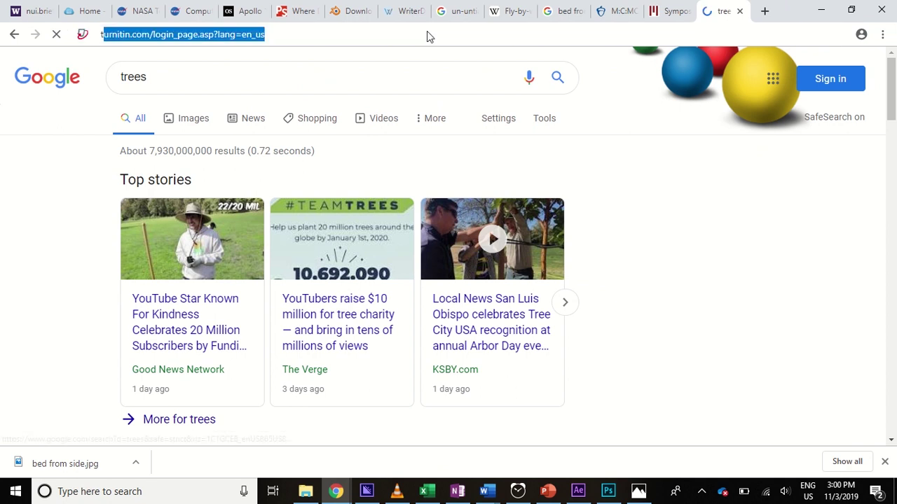
{"action": "type", "text": "eam trees"}
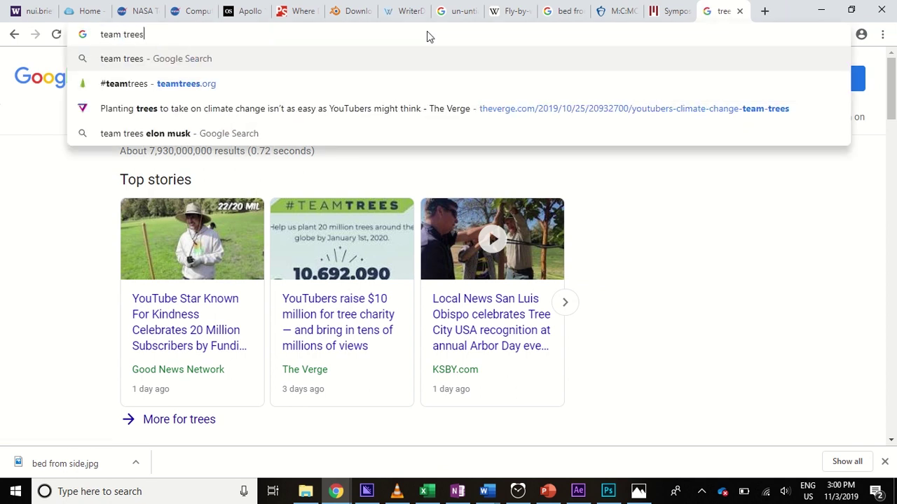
{"action": "key", "text": "Return"}
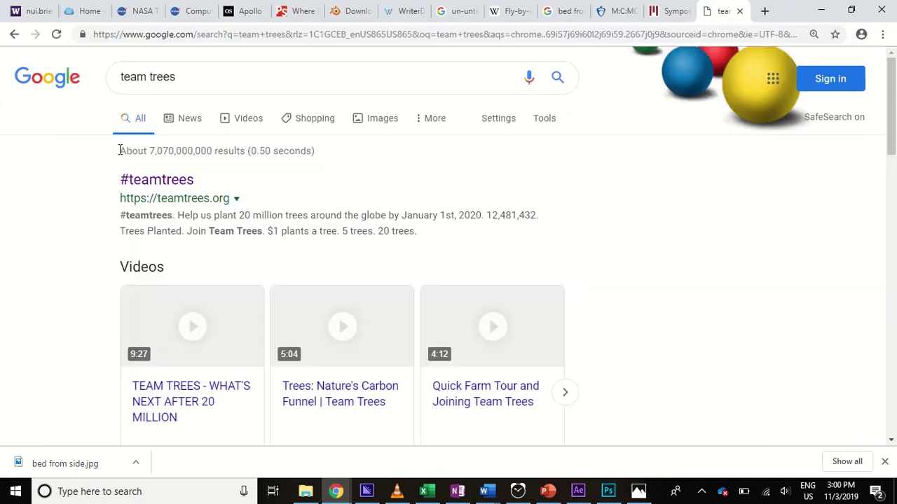
{"action": "left_click", "coordinate": [362, 124]}
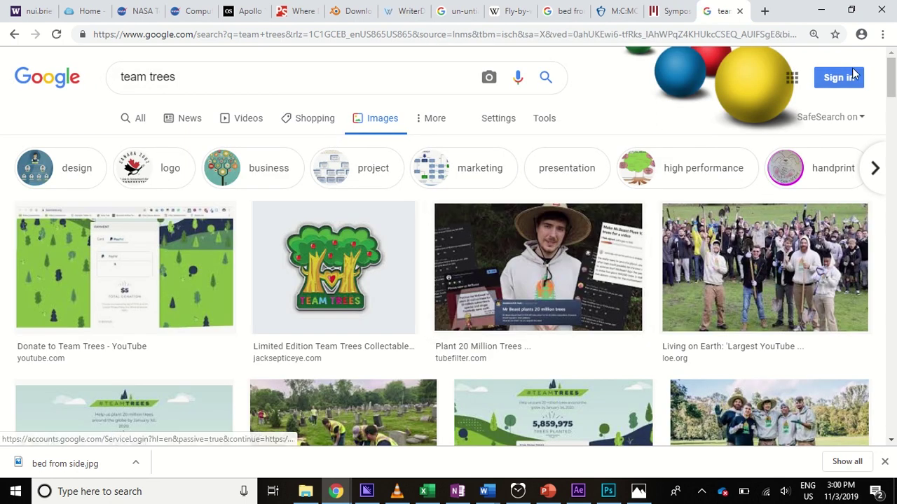
Refine the image search to "team trees logo".
{"action": "left_click", "coordinate": [337, 73]}
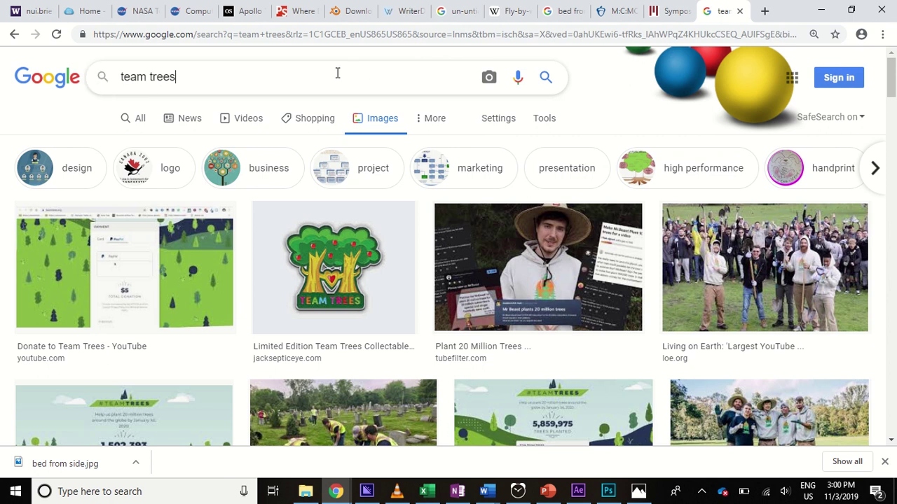
{"action": "type", "text": "logo"}
{"action": "key", "text": "Return"}
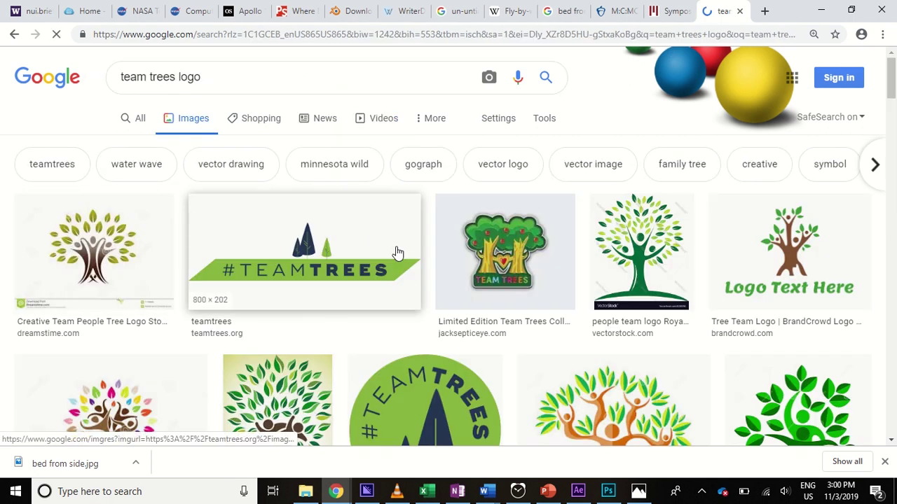
Preview the #TEAMTREES banner from teamtrees.org and save it in the random stuff folder as a PNG named "team trees logo".
{"action": "mouse_move", "coordinate": [891, 83]}
{"action": "left_mouse_down"}
{"action": "mouse_move", "coordinate": [891, 105]}
{"action": "mouse_move", "coordinate": [891, 89]}
{"action": "left_mouse_up"}
{"action": "left_click", "coordinate": [334, 186]}
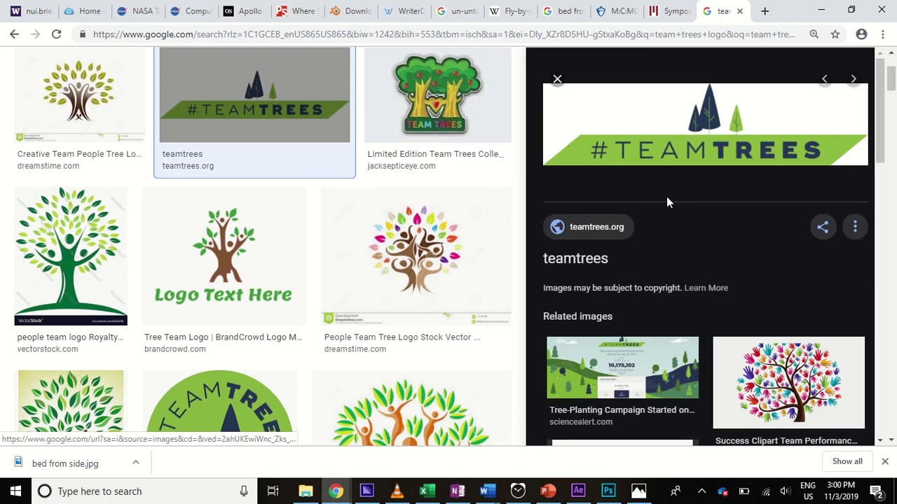
{"action": "right_click", "coordinate": [741, 171]}
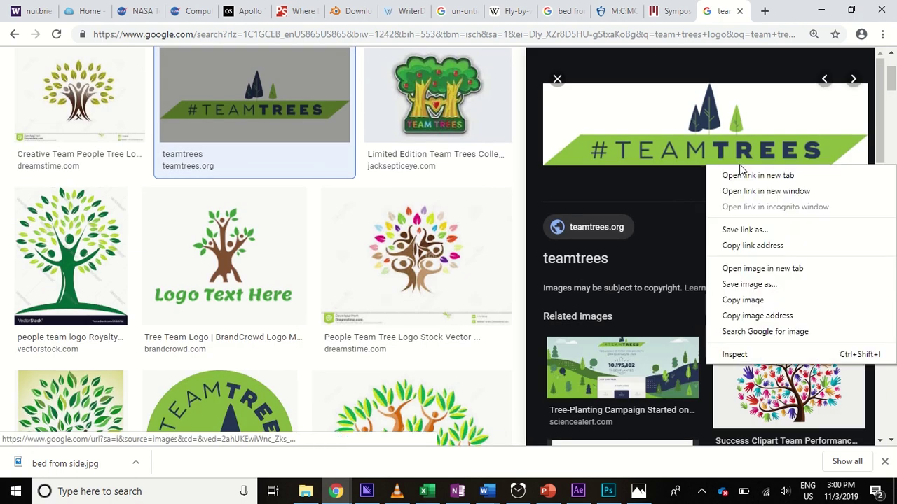
{"action": "left_click", "coordinate": [731, 289]}
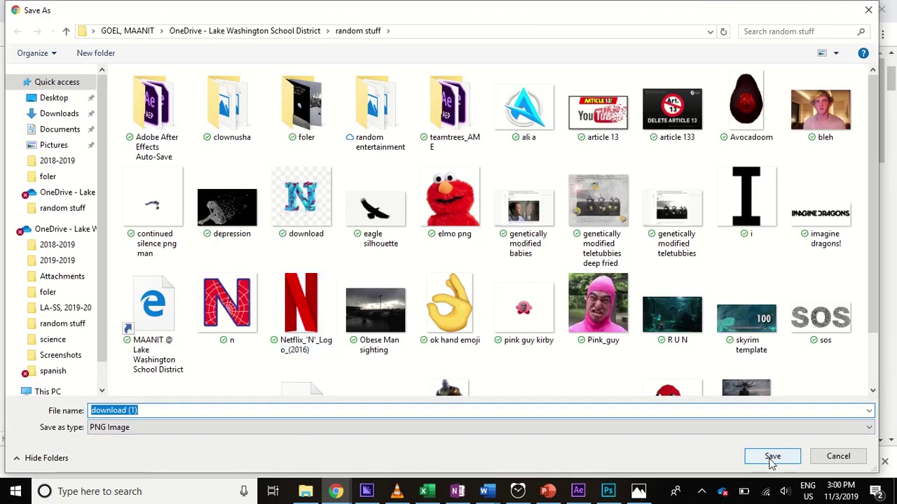
{"action": "type", "text": "team tr"}
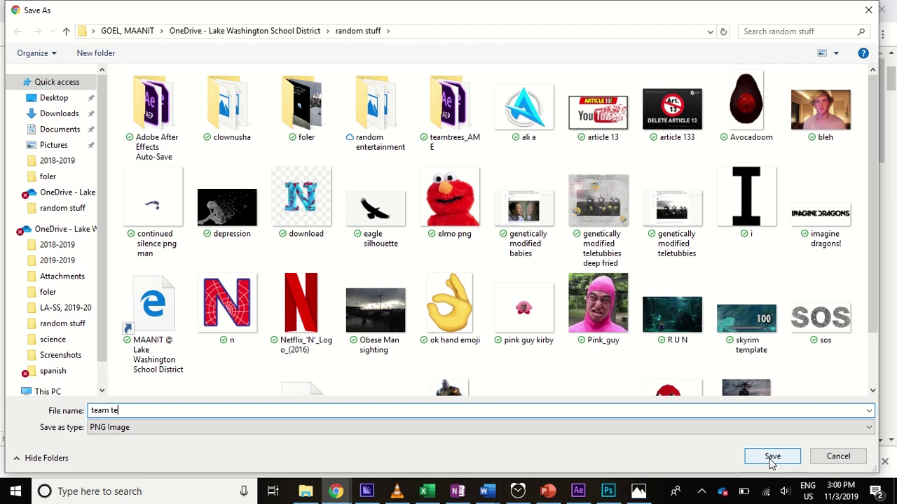
{"action": "type", "text": "ees logo"}
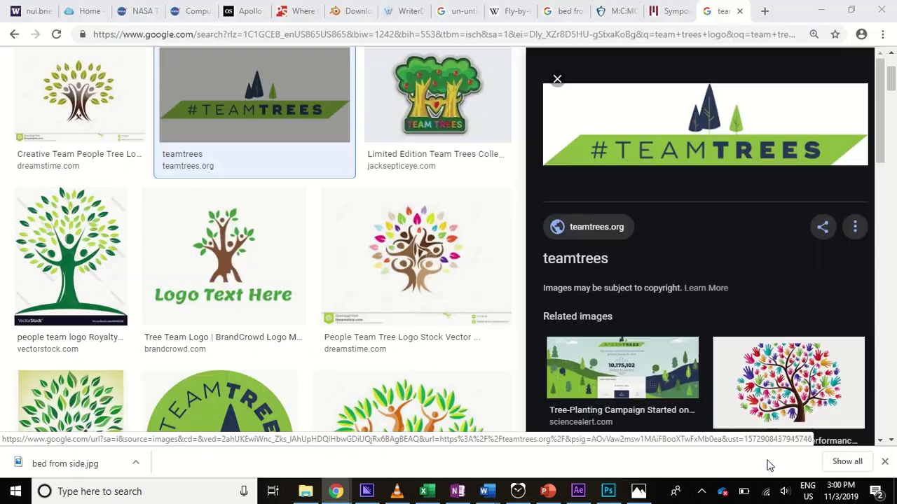
{"action": "left_click", "coordinate": [771, 460]}
Close the banner preview and switch to the random stuff folder in File Explorer.
{"action": "left_click_drag", "start_coordinate": [881, 161], "coordinate": [881, 179]}
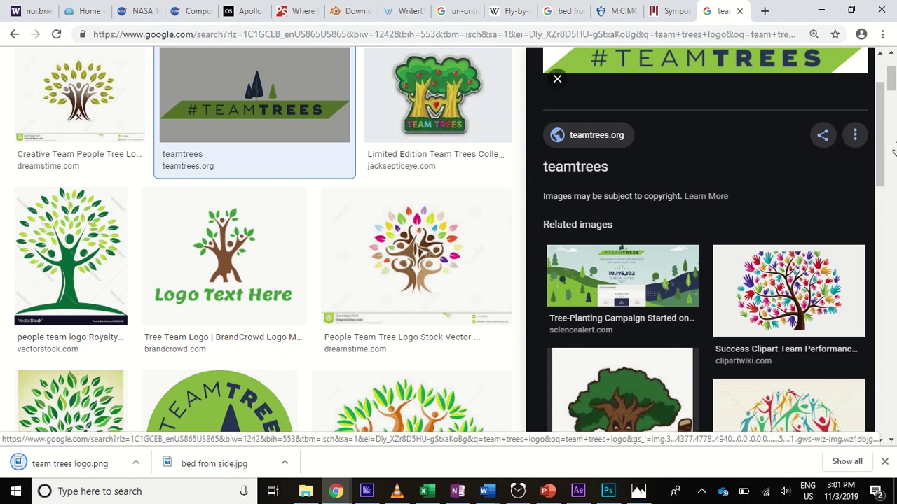
{"action": "left_click", "coordinate": [557, 79]}
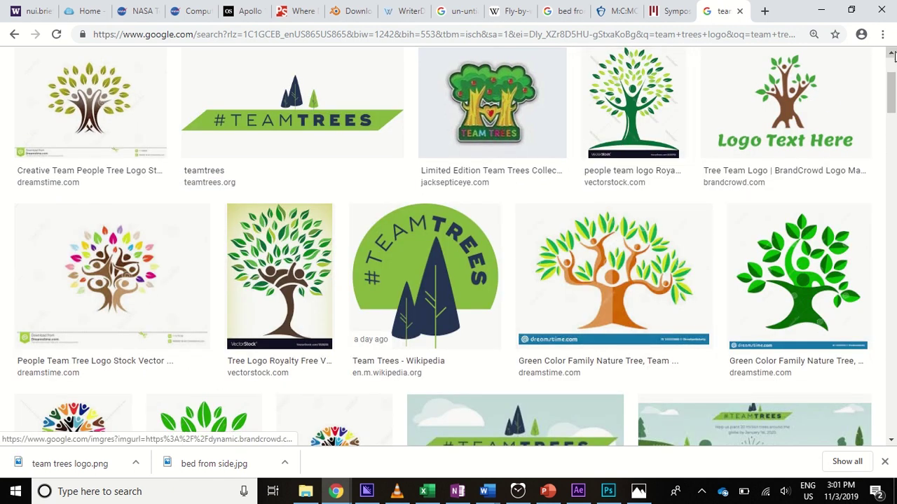
{"action": "left_click_drag", "start_coordinate": [890, 92], "coordinate": [890, 47]}
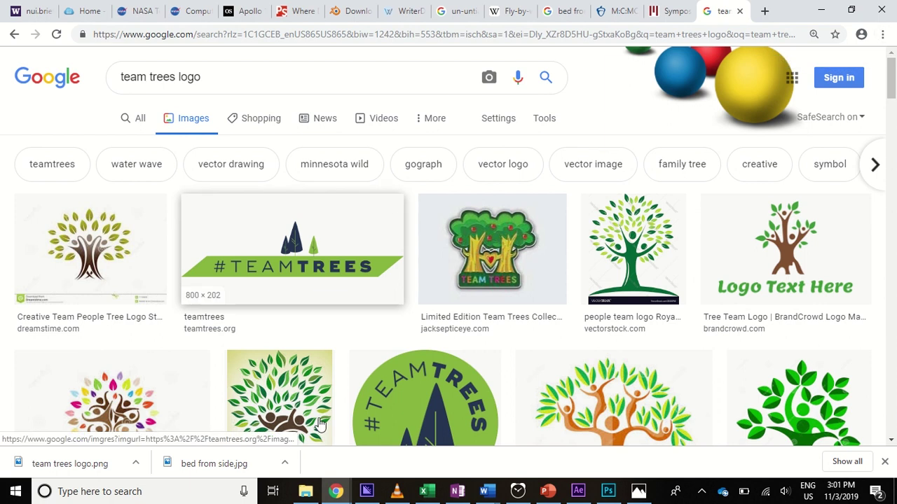
{"action": "left_click", "coordinate": [306, 492]}
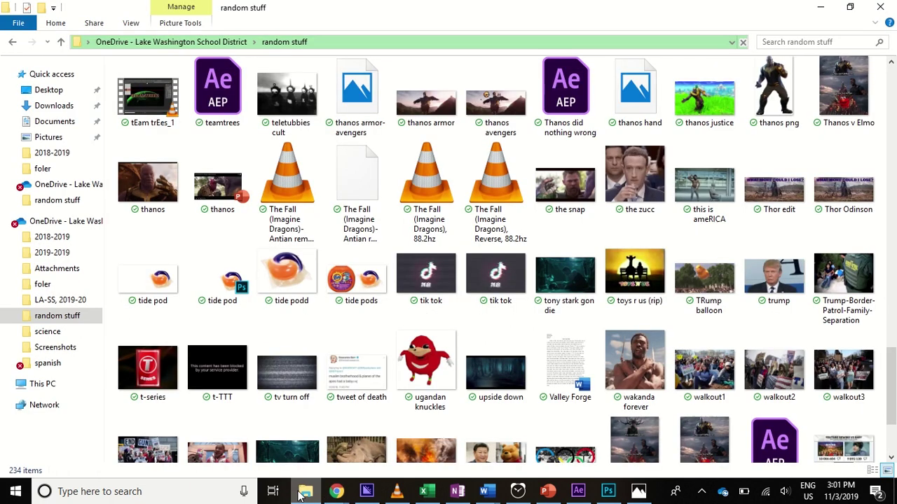
Search the random stuff folder for the saved team trees logo and browse its files.
{"action": "left_click", "coordinate": [810, 41]}
{"action": "type", "text": "team tr"}
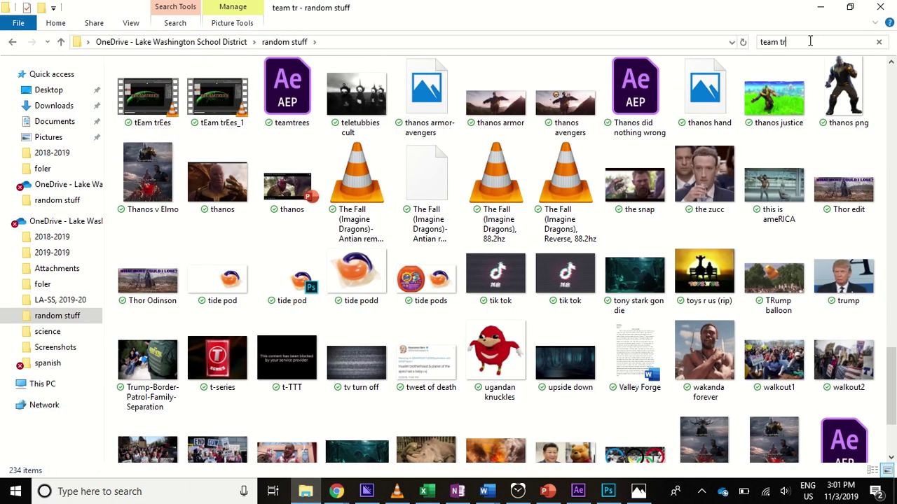
{"action": "type", "text": "es"}
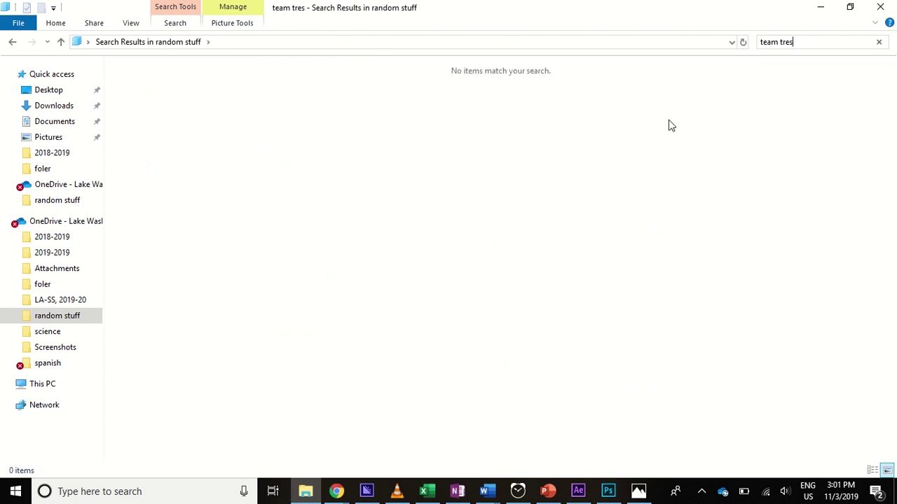
{"action": "type", "text": "s"}
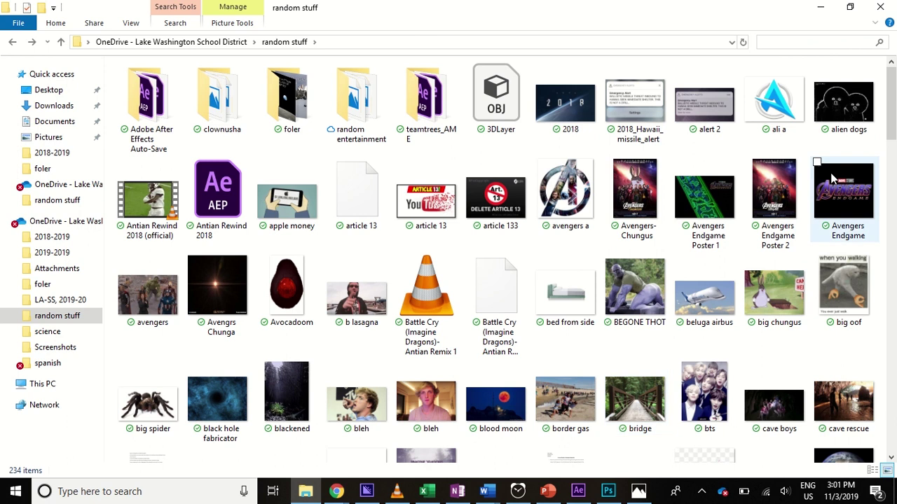
{"action": "left_click_drag", "start_coordinate": [888, 131], "coordinate": [892, 142]}
{"action": "scroll", "coordinate": [715, 358], "scroll_direction": "down", "scroll_amount": 5}
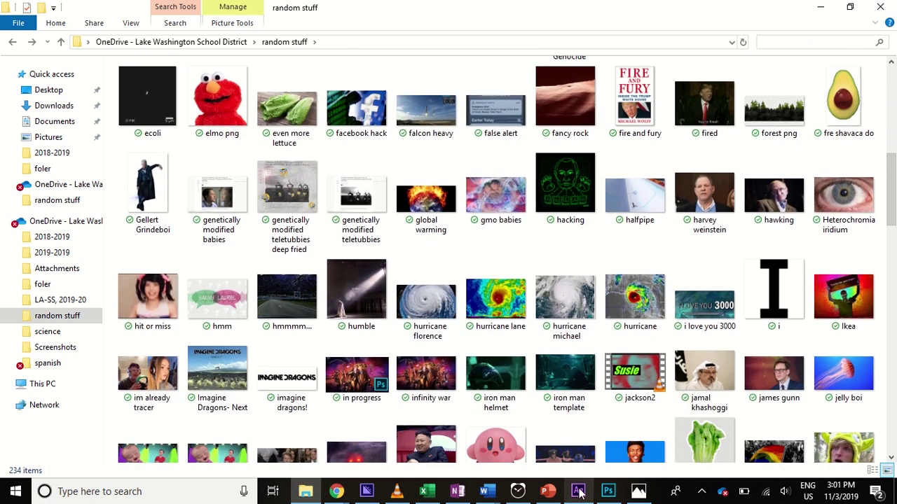
Switch to Photoshop and open the "team trees logo" image found by searching the random stuff folder.
{"action": "left_click", "coordinate": [608, 492]}
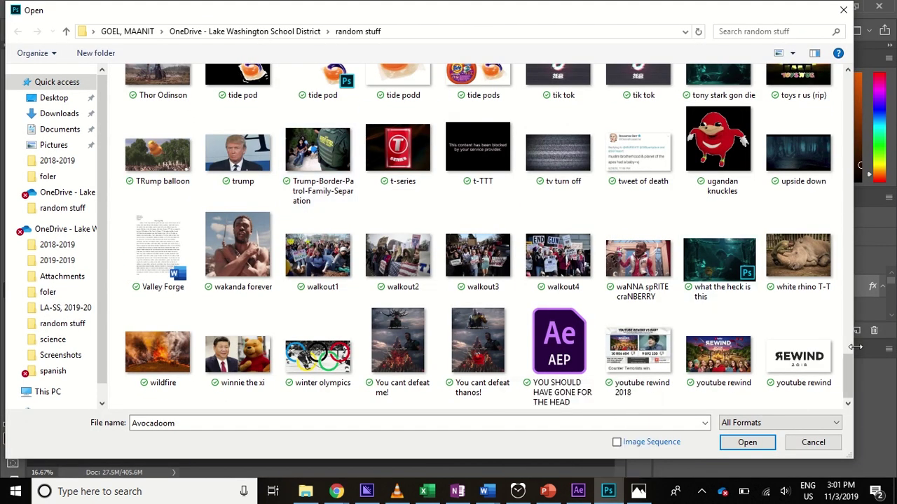
{"action": "scroll", "coordinate": [844, 218], "scroll_direction": "up", "scroll_amount": 20}
{"action": "scroll", "coordinate": [827, 91], "scroll_direction": "up", "scroll_amount": 1}
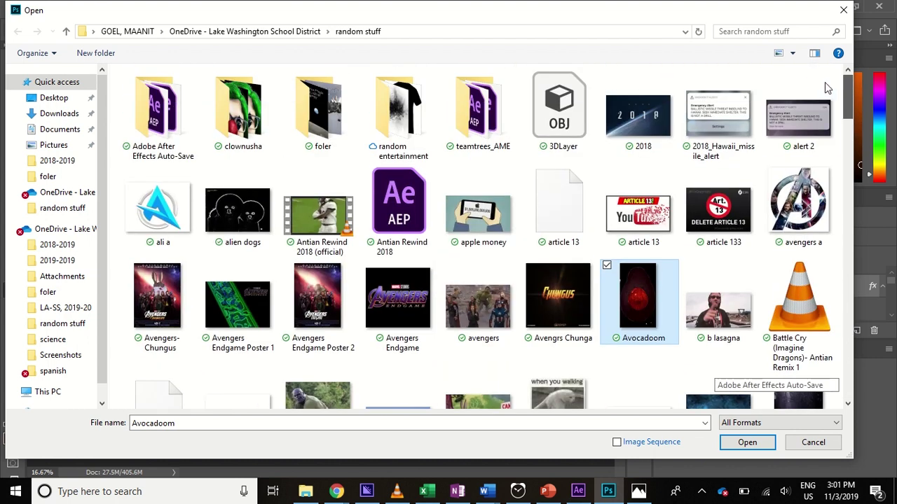
{"action": "left_click_drag", "start_coordinate": [824, 82], "coordinate": [853, 184]}
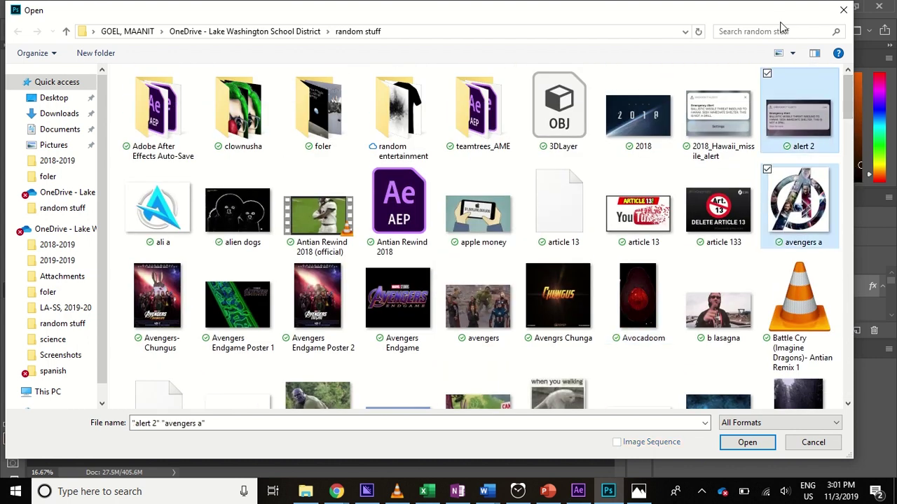
{"action": "left_click", "coordinate": [777, 31]}
{"action": "type", "text": "team trees logo"}
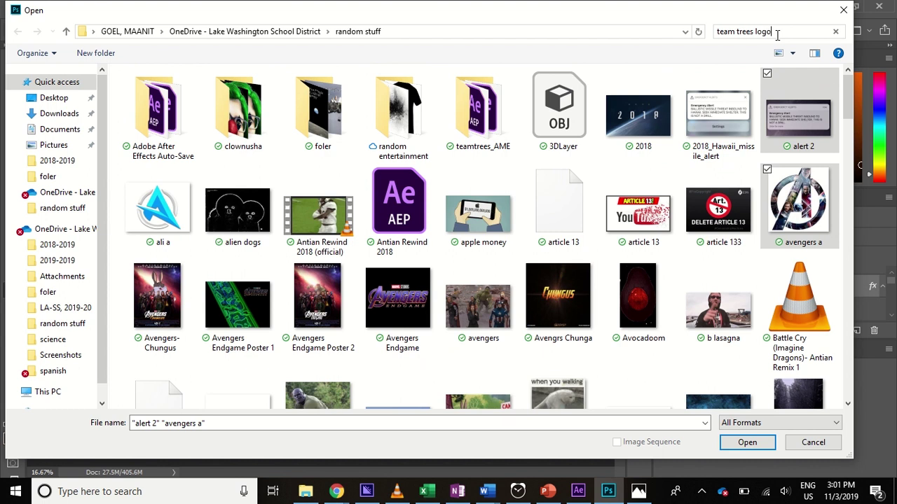
{"action": "left_click", "coordinate": [177, 86]}
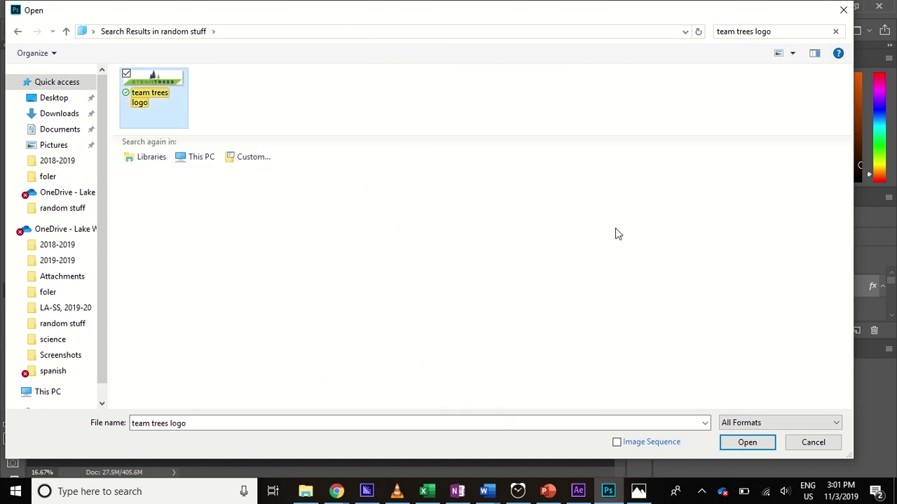
{"action": "left_click", "coordinate": [735, 444]}
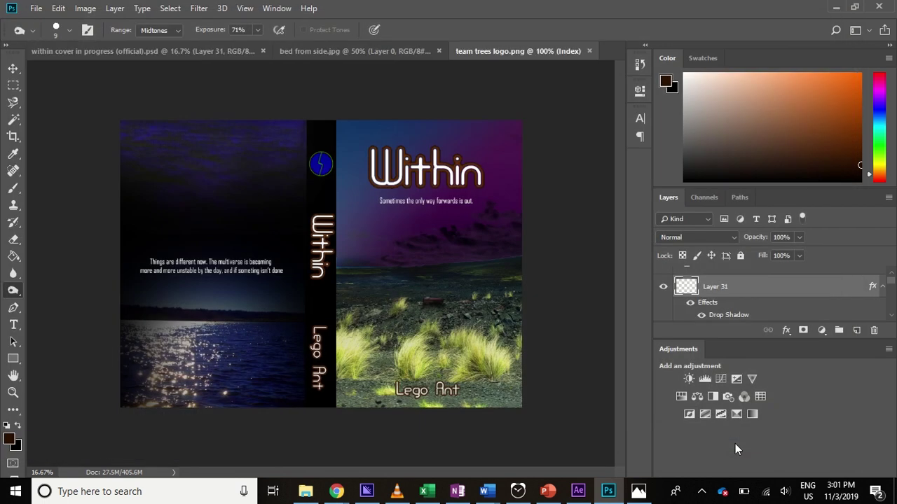
View the bed from side.jpg and within cover documents, and pick the Clone Stamp tool in team trees logo.png.
{"action": "left_click", "coordinate": [381, 56]}
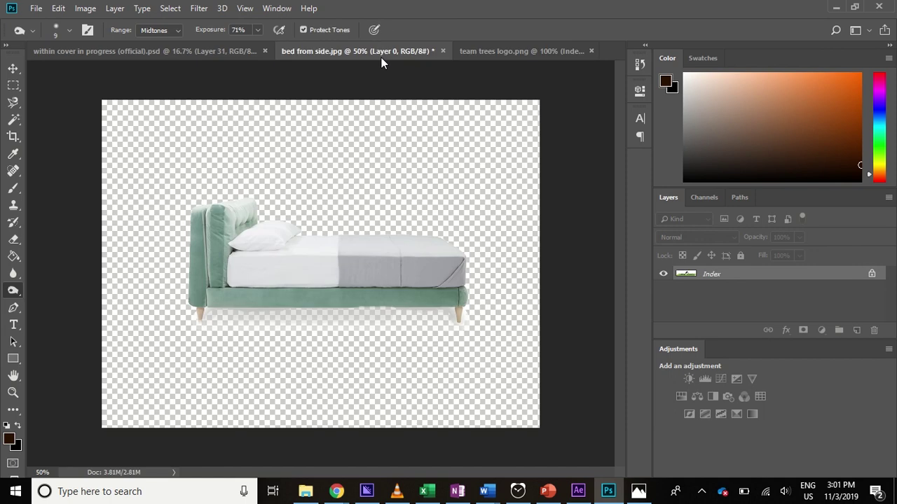
{"action": "left_click", "coordinate": [202, 56]}
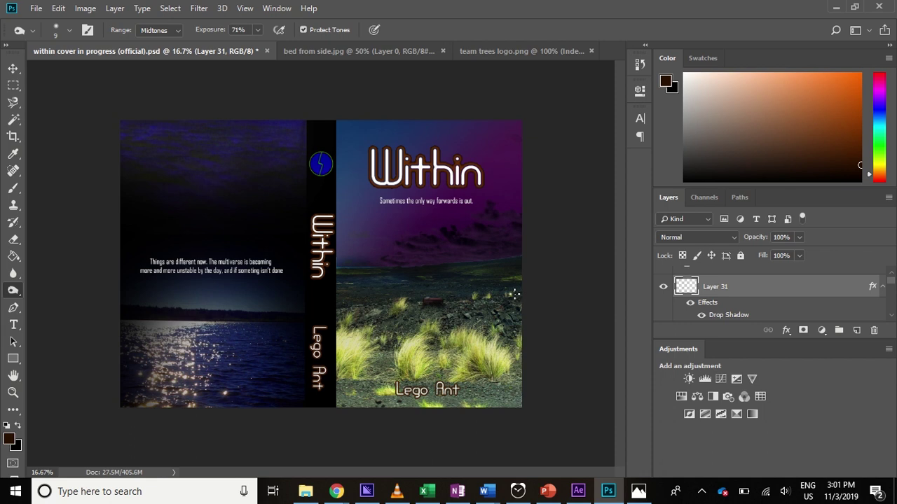
{"action": "left_click", "coordinate": [542, 54]}
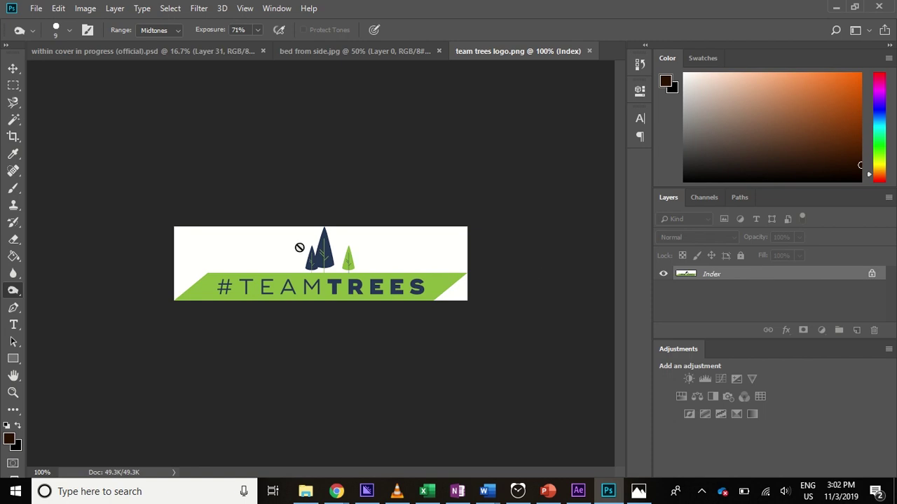
{"action": "left_click", "coordinate": [13, 204]}
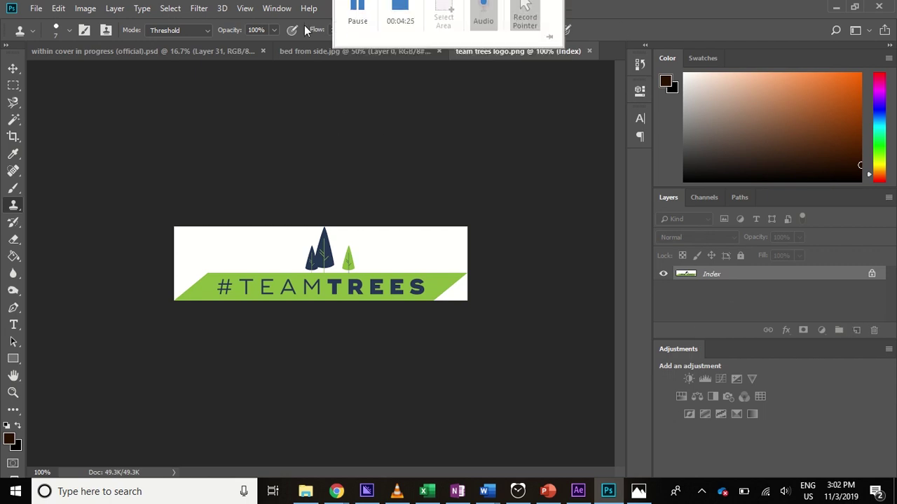
Create a new document with the Default Photoshop Size preset, 7 x 5 in at 300 ppi, and unlock its background layer.
{"action": "left_click", "coordinate": [35, 9]}
{"action": "left_click", "coordinate": [42, 25]}
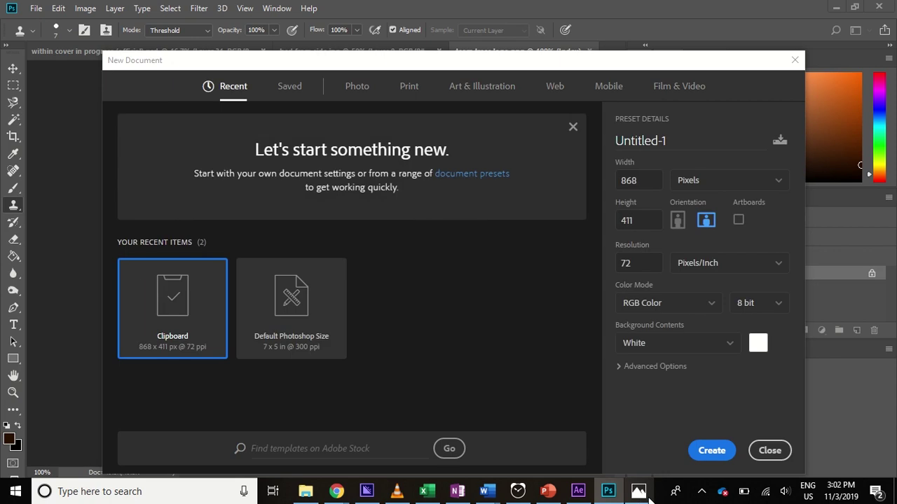
{"action": "left_click", "coordinate": [315, 193]}
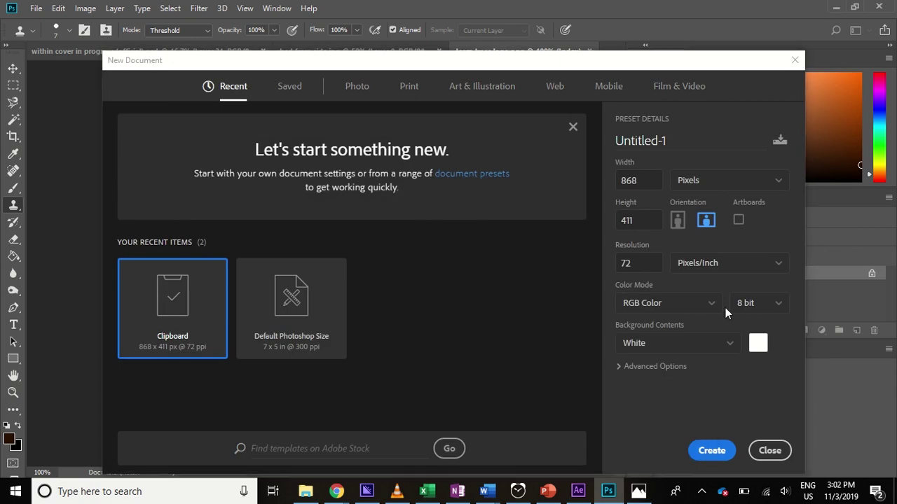
{"action": "left_click", "coordinate": [340, 305]}
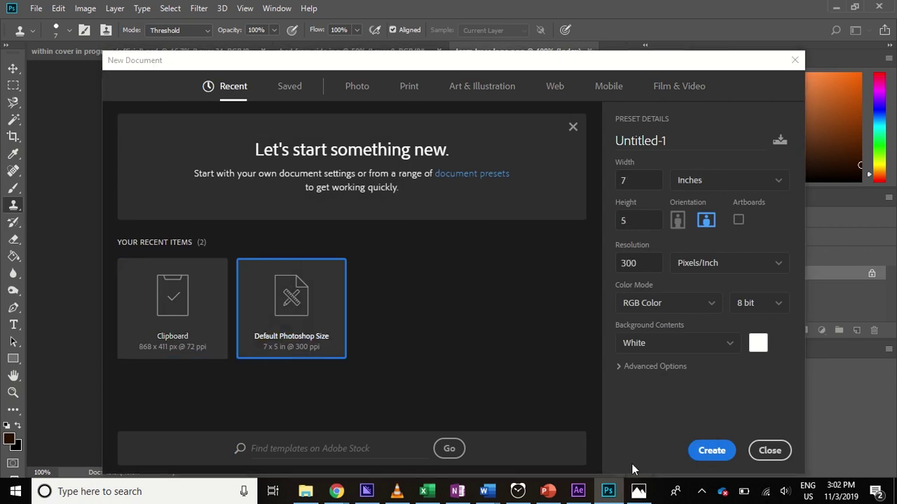
{"action": "left_click", "coordinate": [709, 451]}
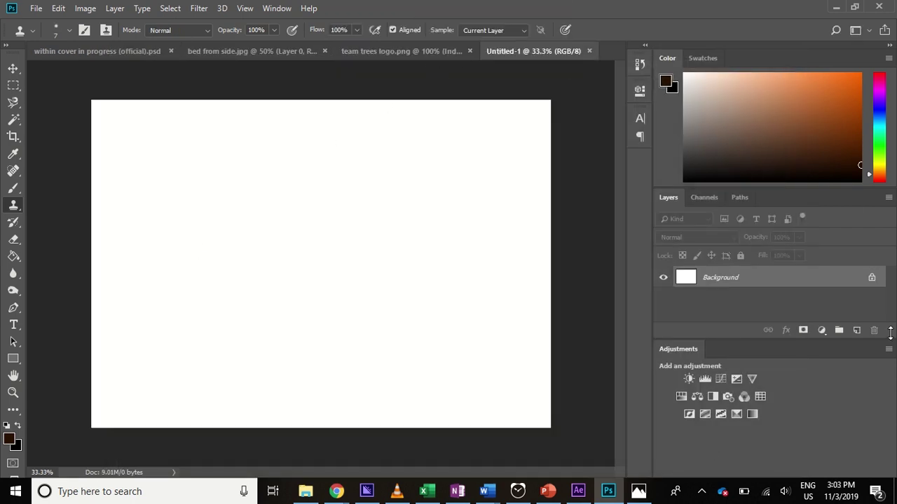
{"action": "left_click", "coordinate": [872, 279]}
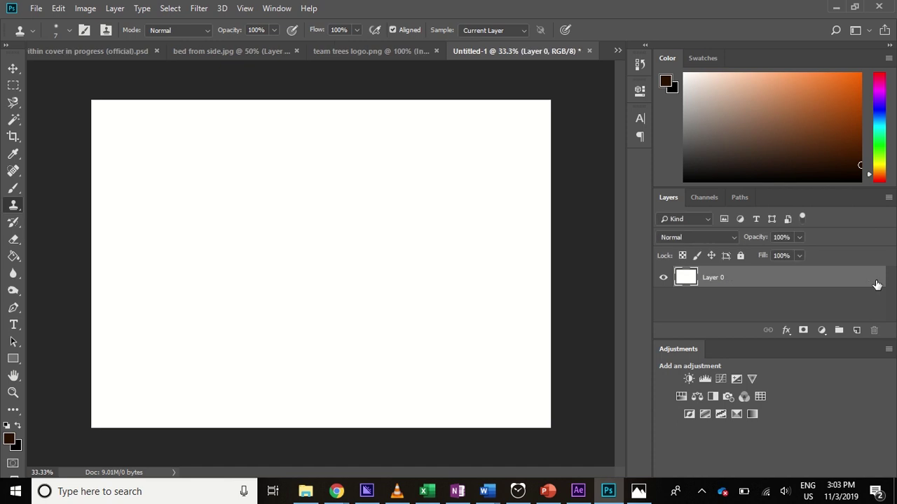
Return to team trees logo.png and set the Clone Stamp brush size to 171 px.
{"action": "left_click", "coordinate": [402, 48]}
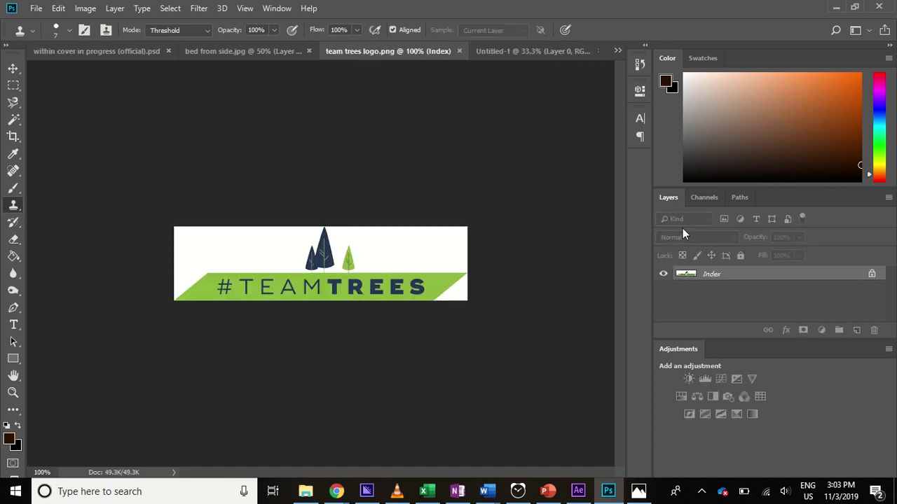
{"action": "left_click", "coordinate": [66, 32]}
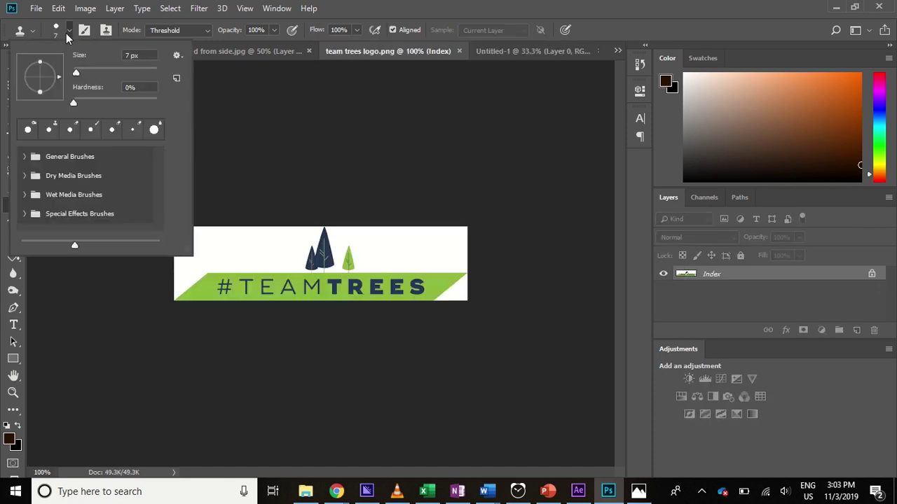
{"action": "mouse_move", "coordinate": [77, 73]}
{"action": "left_mouse_down"}
{"action": "mouse_move", "coordinate": [149, 69]}
{"action": "mouse_move", "coordinate": [131, 70]}
{"action": "left_mouse_up"}
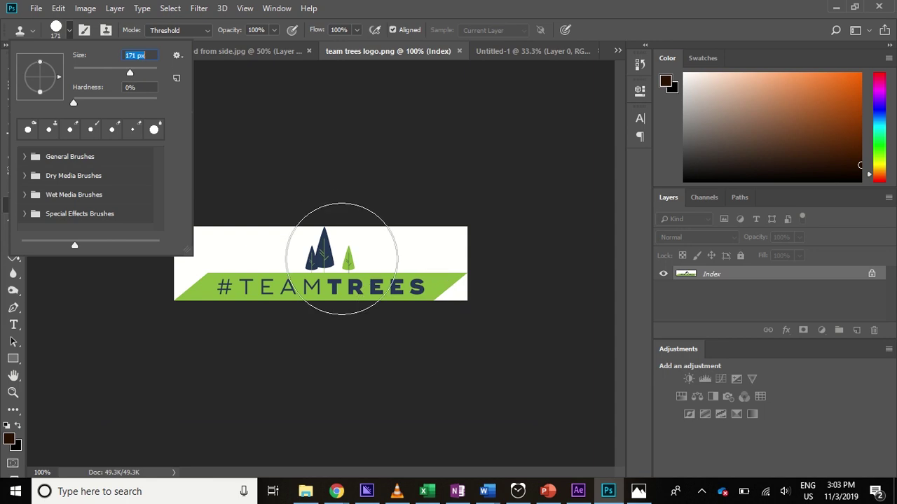
{"action": "left_click", "coordinate": [4, 200]}
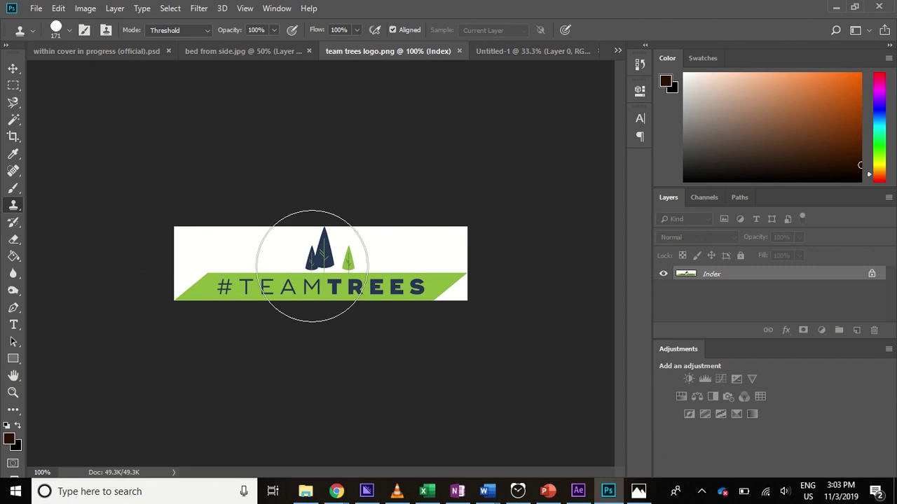
Try to clone-stamp the Team Trees logo onto the blank Untitled-1 document.
{"action": "left_click", "coordinate": [528, 52]}
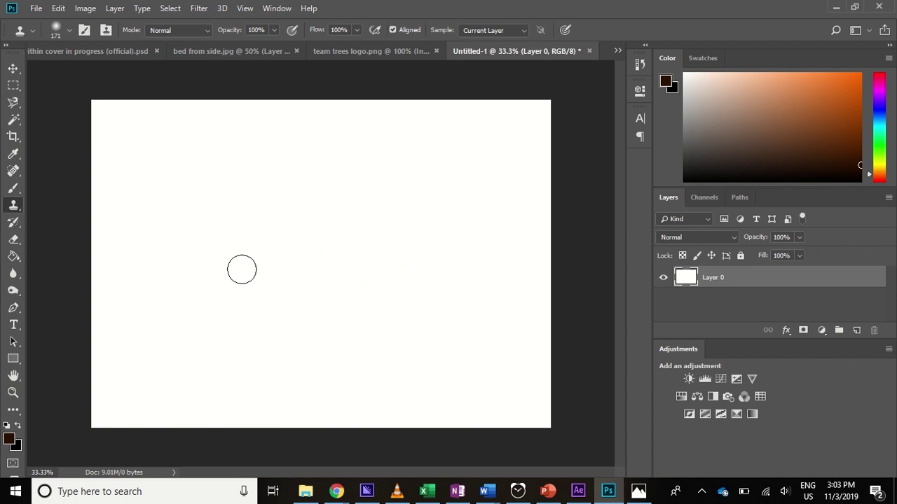
{"action": "left_click", "coordinate": [283, 277]}
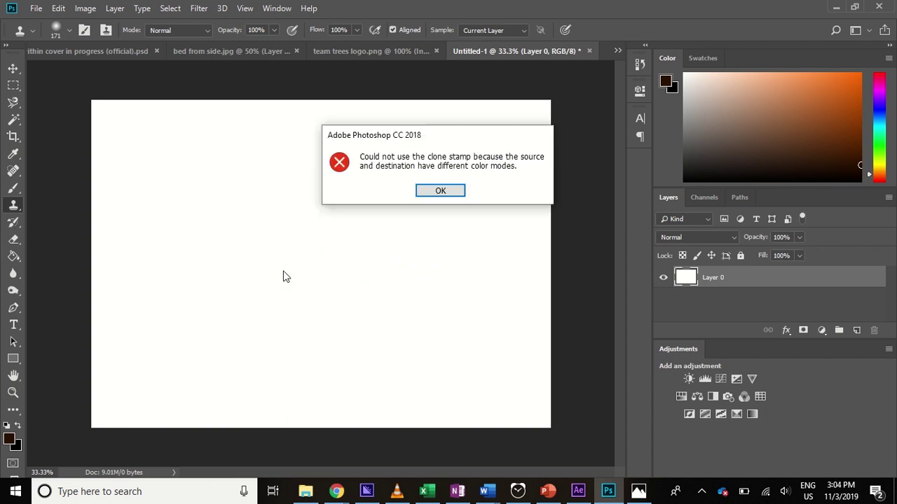
{"action": "left_click", "coordinate": [439, 197]}
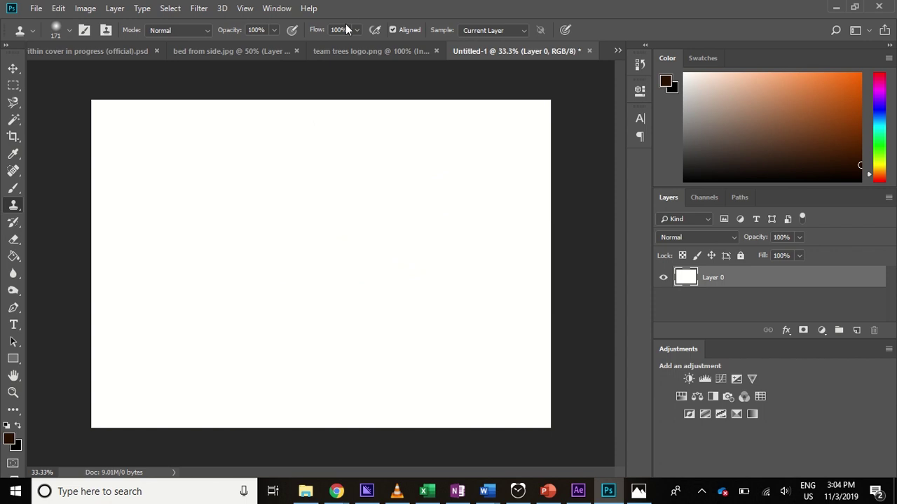
Close the team trees logo.png document and open the teamtrees.org website in Chrome from the #TEAMTREES banner's image result.
{"action": "left_click", "coordinate": [423, 51]}
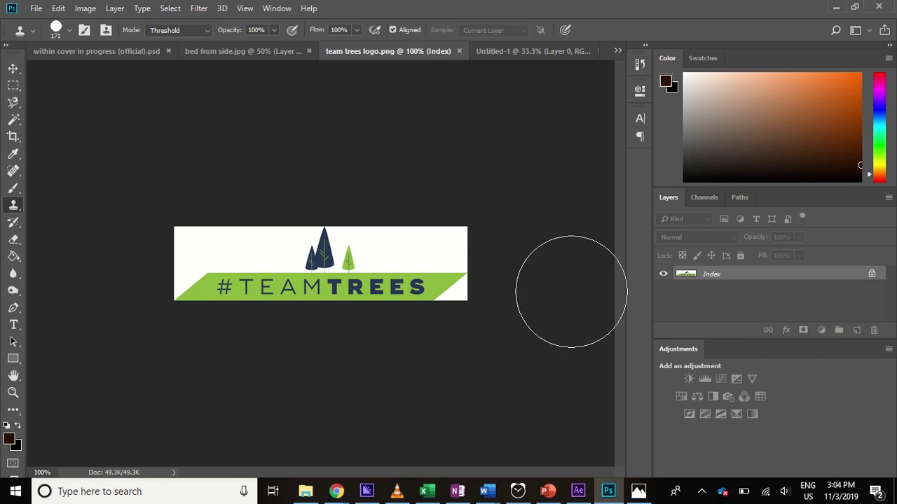
{"action": "left_click", "coordinate": [461, 51]}
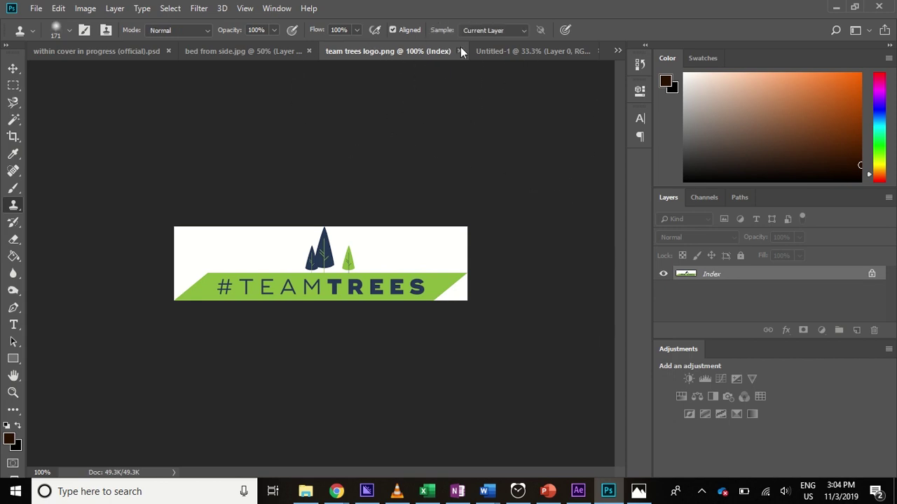
{"action": "mouse_move", "coordinate": [335, 492]}
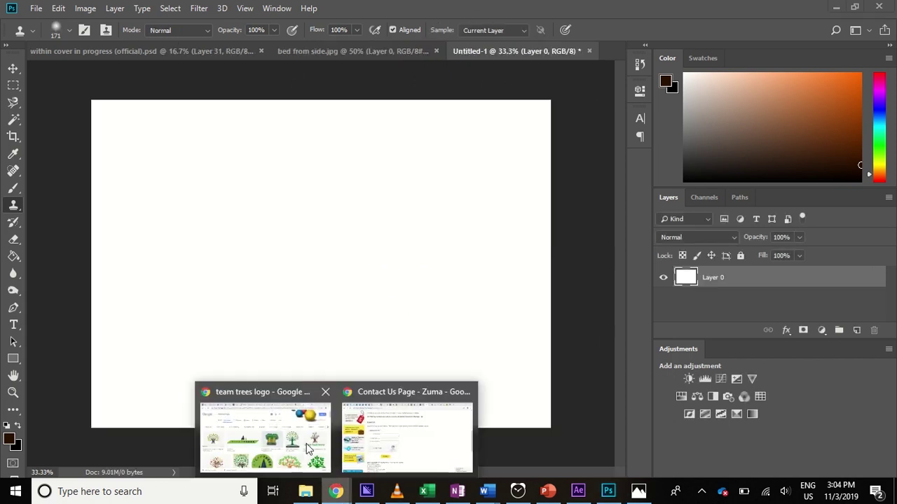
{"action": "left_click", "coordinate": [307, 444]}
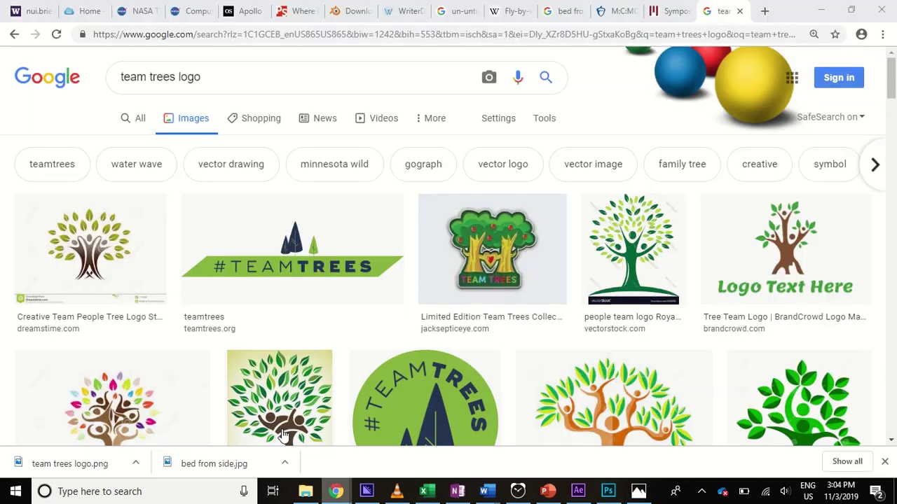
{"action": "left_click", "coordinate": [381, 253]}
{"action": "left_click", "coordinate": [749, 98]}
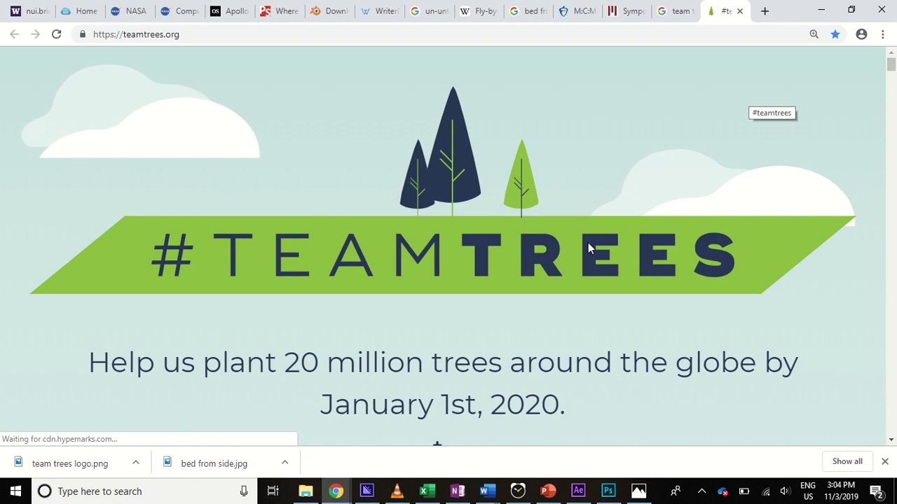
{"action": "right_click", "coordinate": [571, 249]}
{"action": "left_click", "coordinate": [607, 273]}
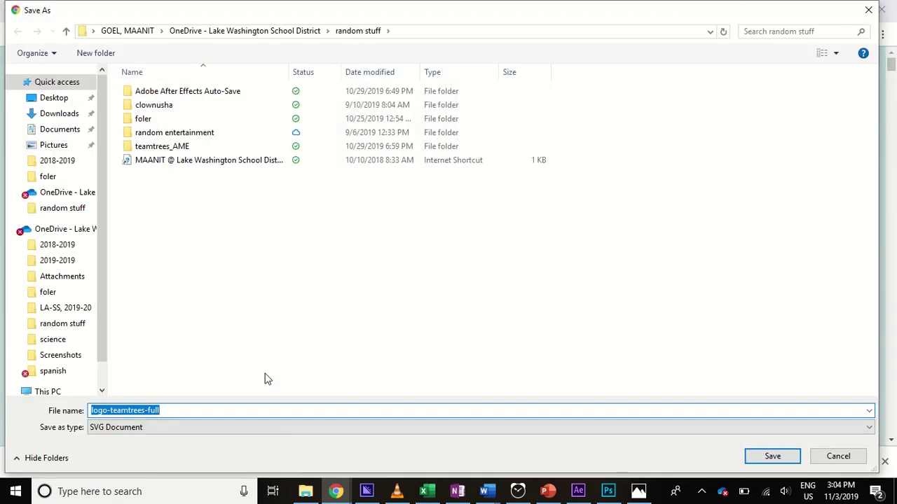
{"action": "left_click", "coordinate": [229, 426]}
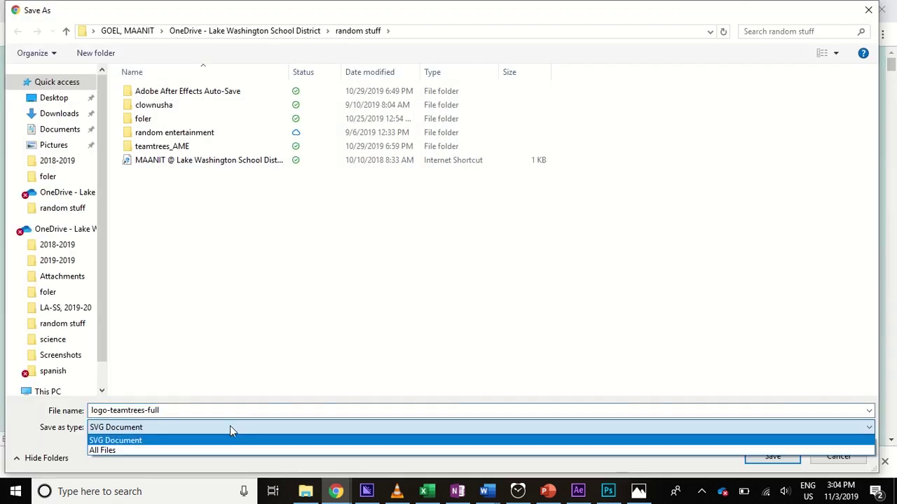
{"action": "left_click", "coordinate": [395, 281]}
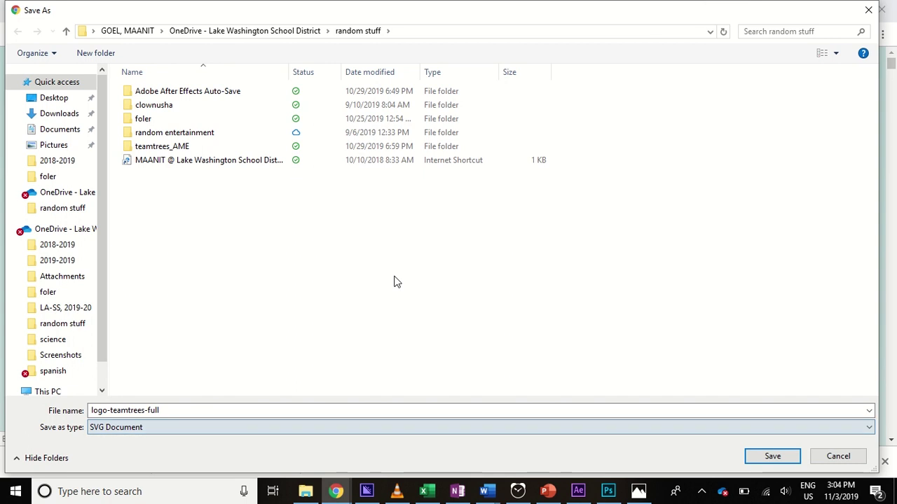
{"action": "left_click", "coordinate": [848, 461]}
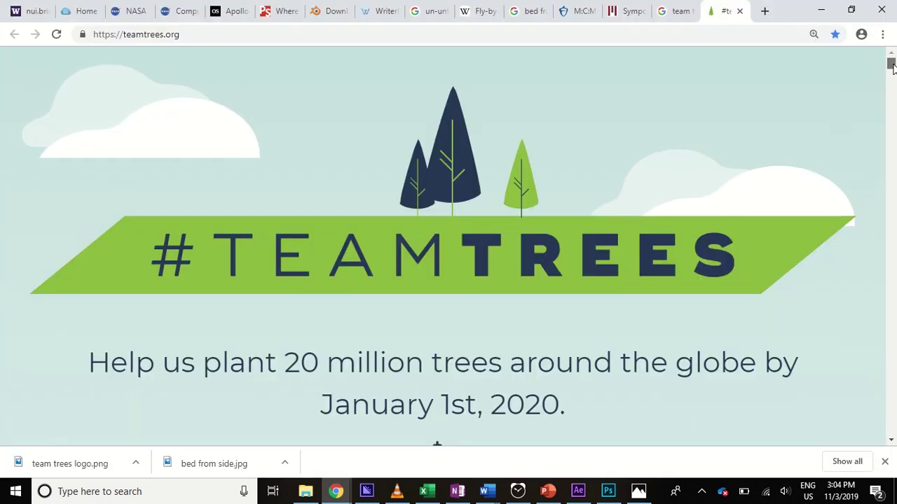
Look through the teamtrees.org page and close it to return to the image results.
{"action": "scroll", "coordinate": [893, 65], "scroll_direction": "down", "scroll_amount": 1}
{"action": "left_click_drag", "start_coordinate": [891, 65], "coordinate": [891, 74]}
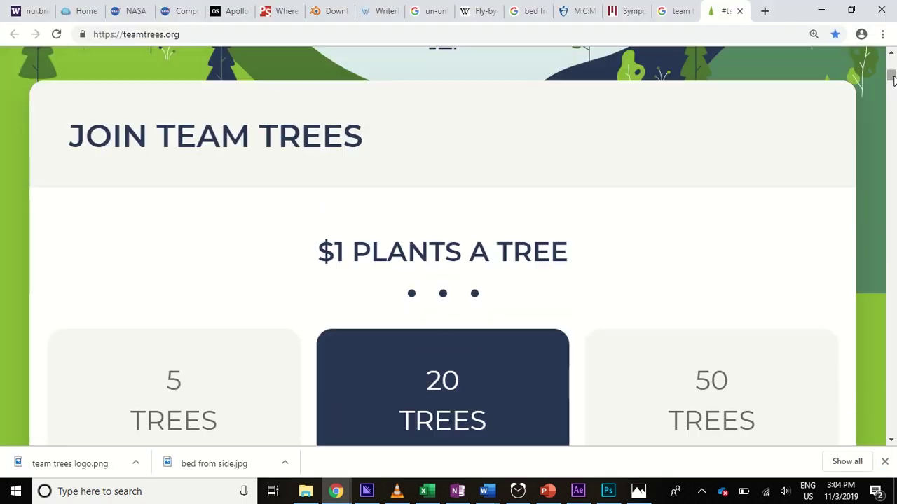
{"action": "left_click", "coordinate": [740, 12]}
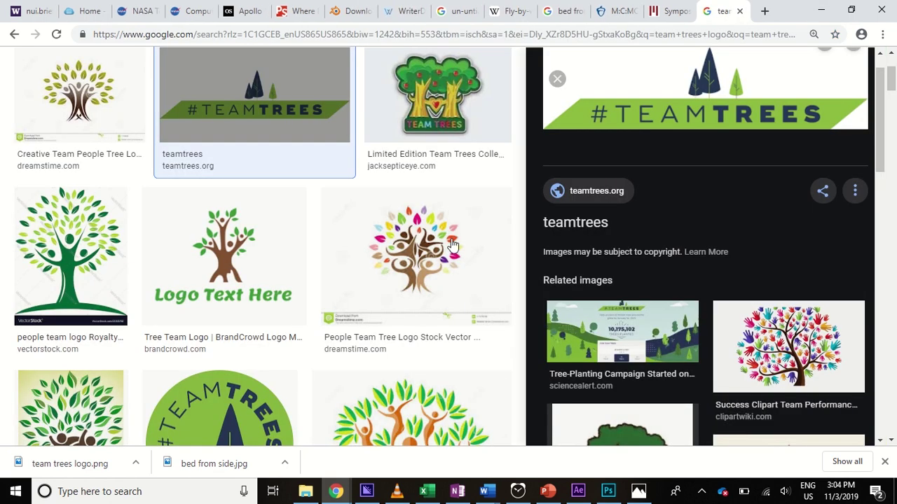
Save the circular #TEAMTREES logo from the Wikipedia image result as a PNG image named team trees icon.
{"action": "left_click", "coordinate": [234, 442]}
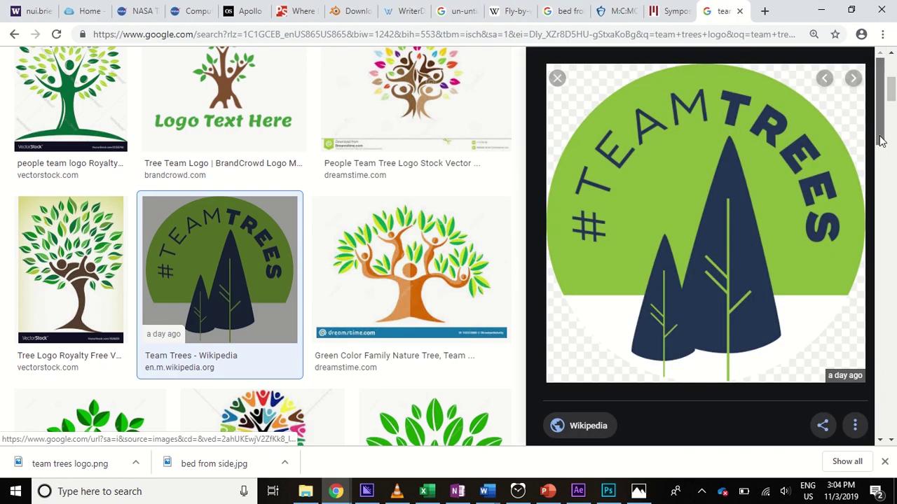
{"action": "left_click_drag", "start_coordinate": [883, 136], "coordinate": [881, 160]}
{"action": "right_click", "coordinate": [683, 203]}
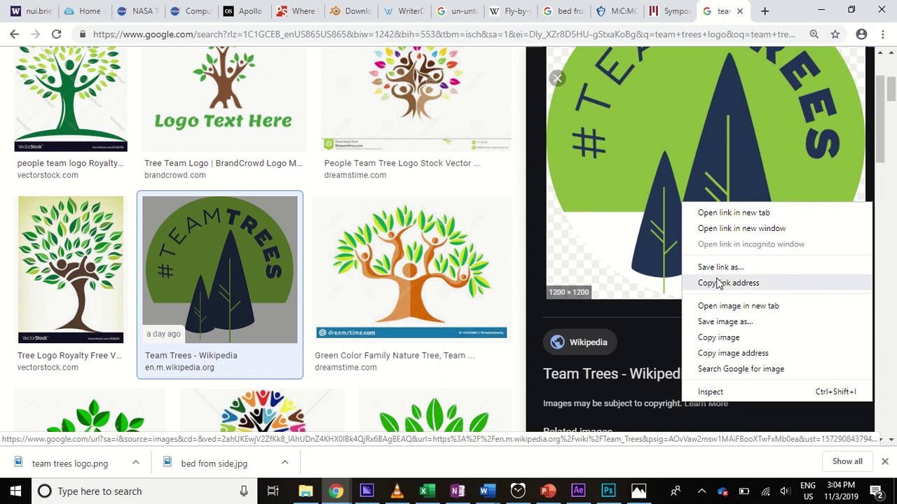
{"action": "left_click", "coordinate": [704, 326]}
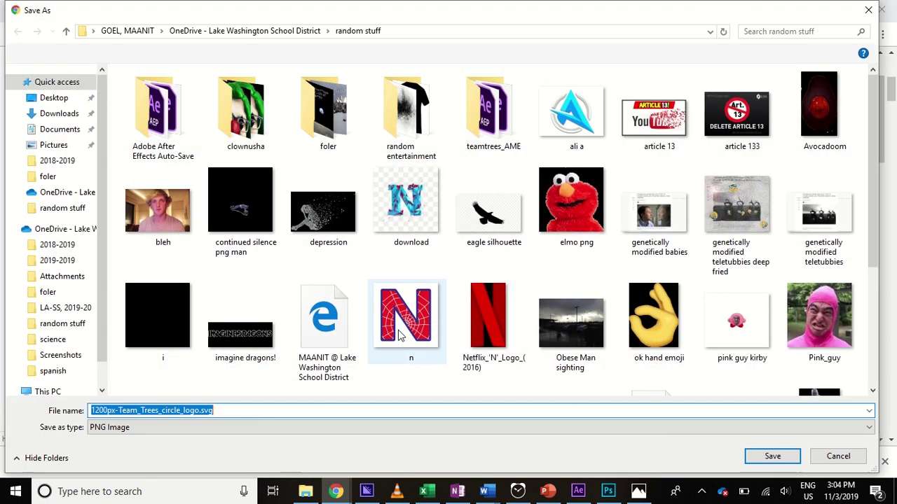
{"action": "type", "text": "team trees"}
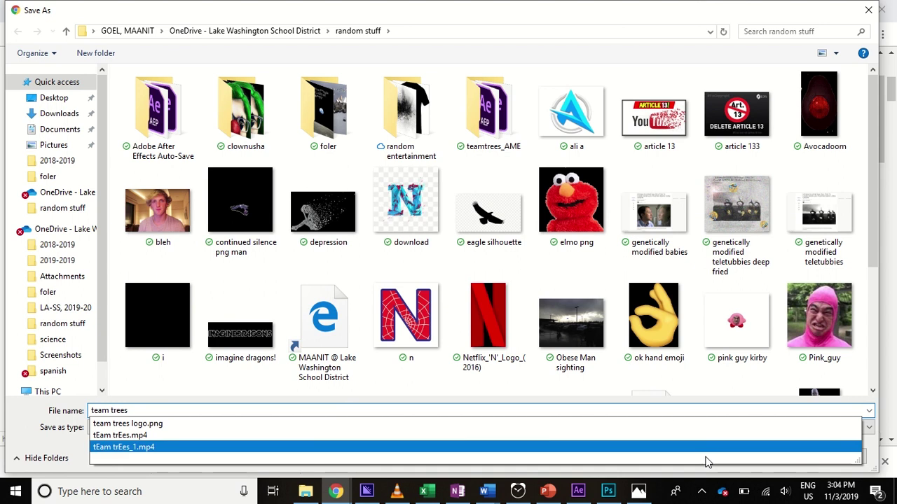
{"action": "type", "text": " ico"}
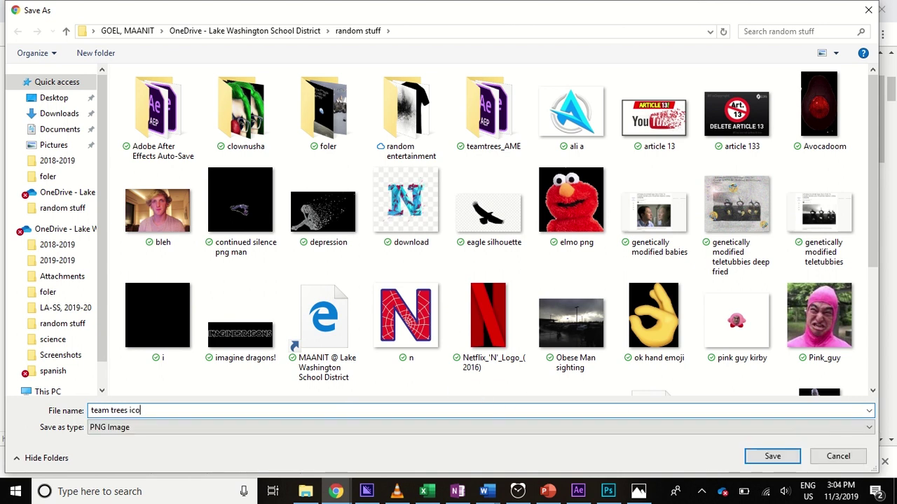
{"action": "type", "text": "n"}
{"action": "left_click", "coordinate": [749, 452]}
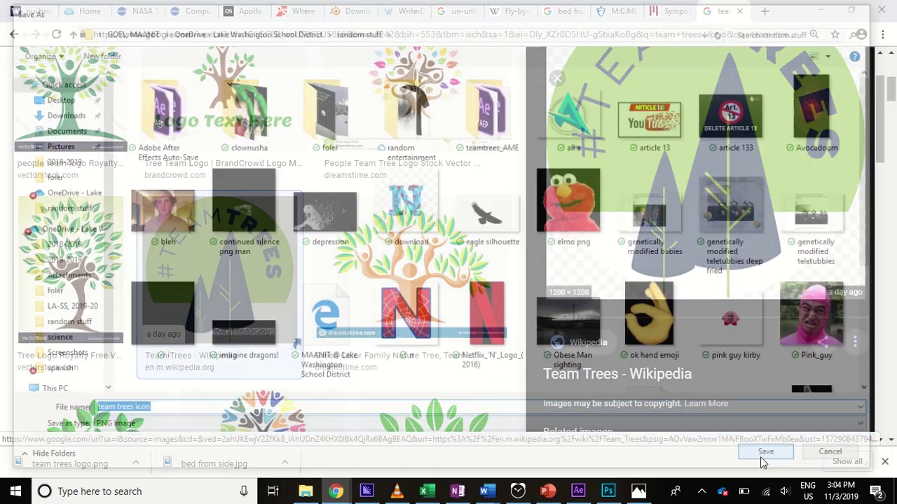
Switch to Photoshop and open the team trees icon image, searching the random stuff folder for it by name.
{"action": "left_click", "coordinate": [608, 491]}
{"action": "left_click", "coordinate": [36, 7]}
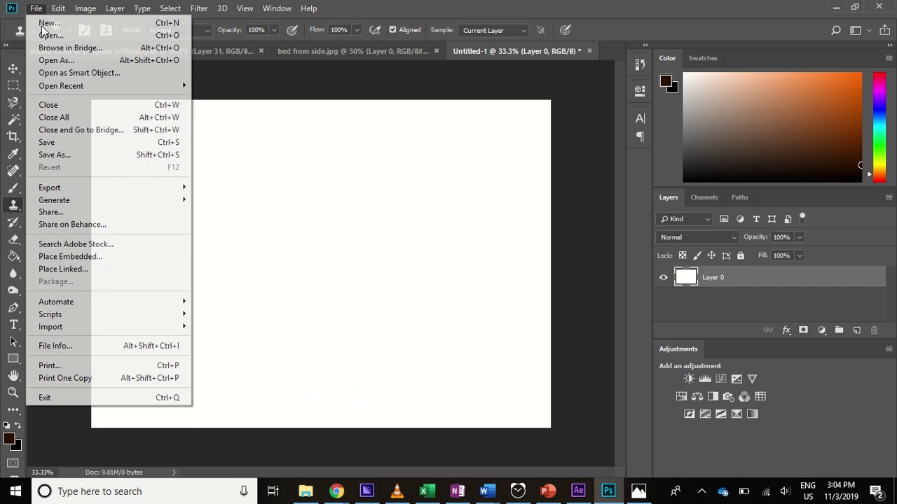
{"action": "left_click", "coordinate": [35, 7]}
{"action": "key", "text": "ctrl+o"}
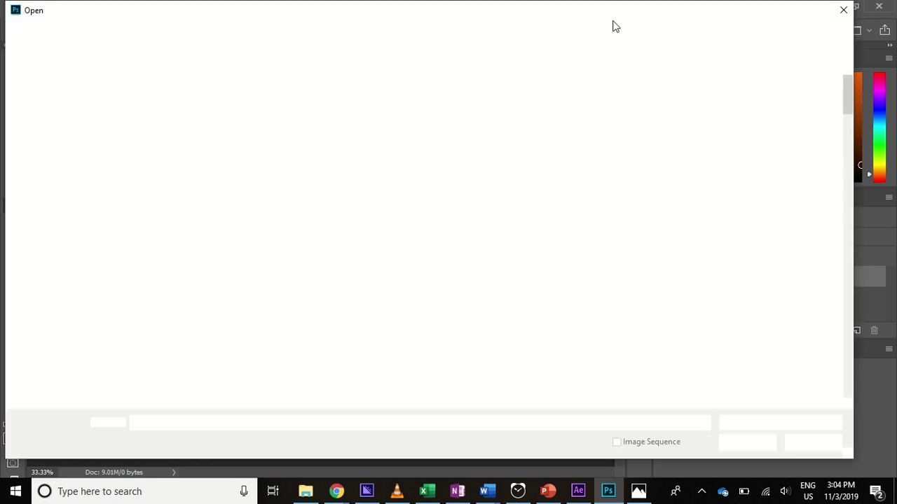
{"action": "left_click", "coordinate": [769, 32]}
{"action": "type", "text": "te"}
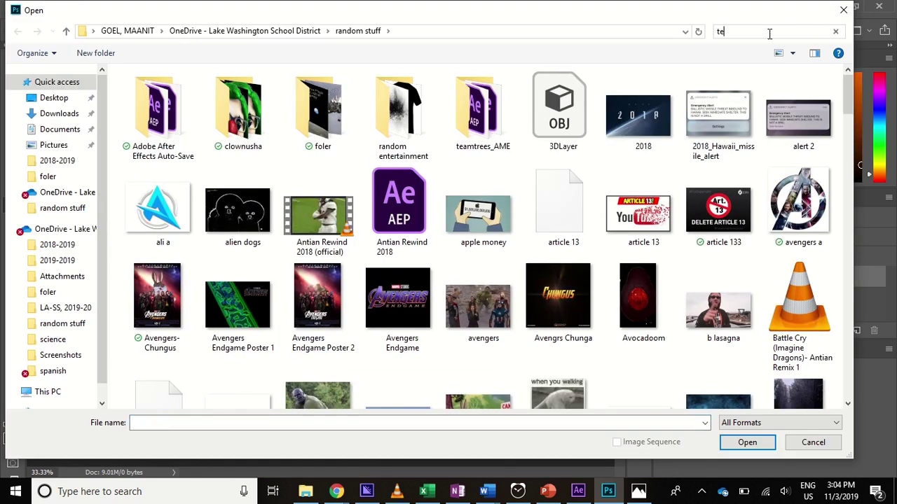
{"action": "type", "text": "am trees log"}
{"action": "key", "text": "BackSpace"}
{"action": "key", "text": "BackSpace"}
{"action": "key", "text": "BackSpace"}
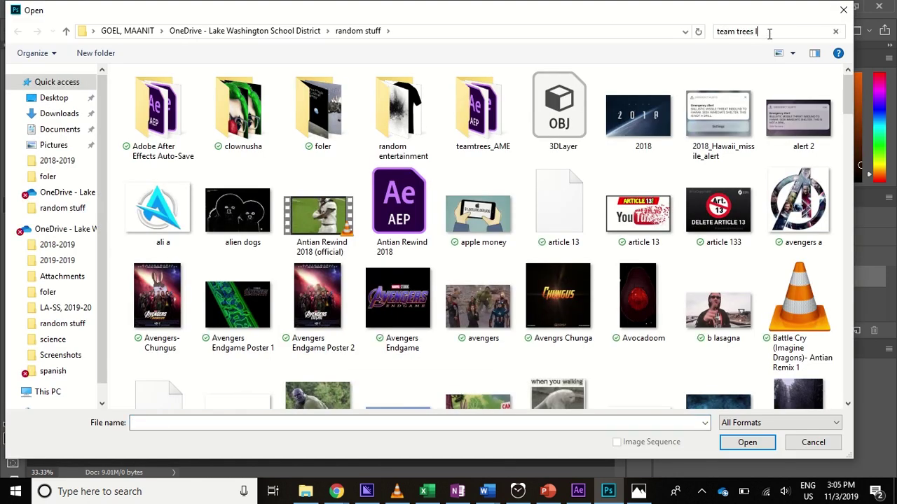
{"action": "type", "text": "icon"}
{"action": "key", "text": "Return"}
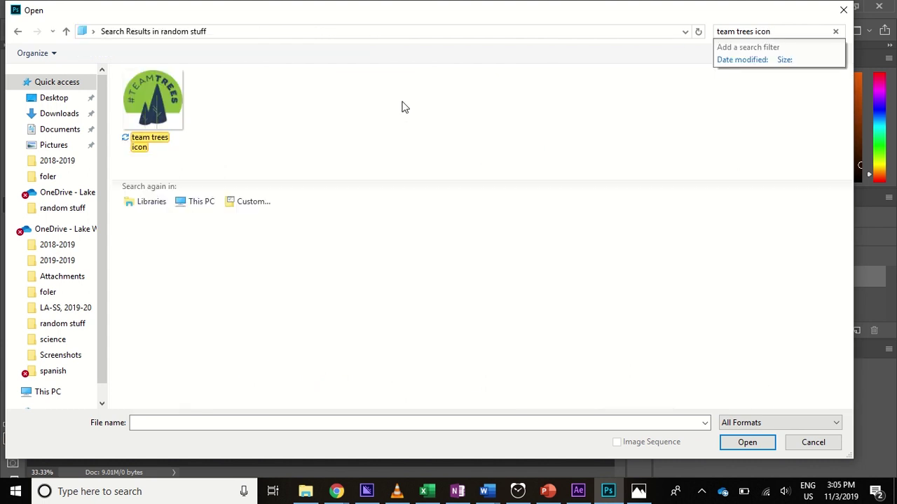
{"action": "left_click", "coordinate": [154, 105]}
{"action": "left_click", "coordinate": [747, 442]}
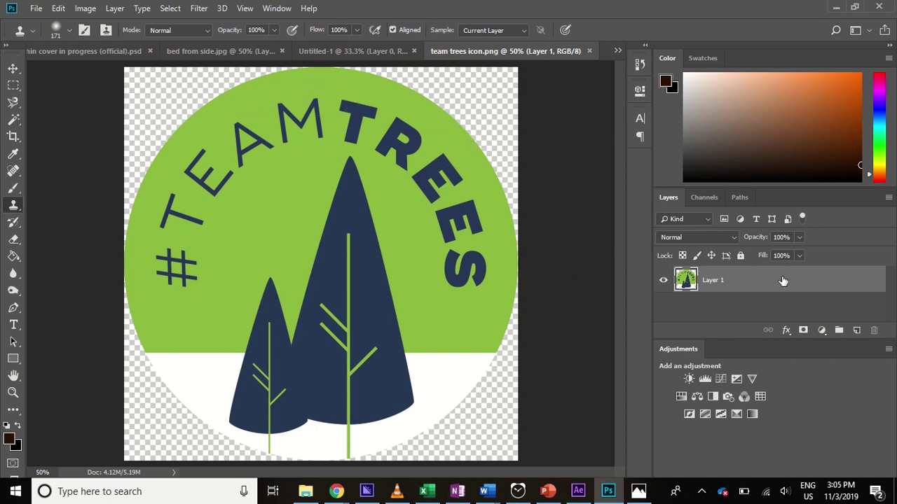
Copy the logo layer into Untitled-1 and transform it to about 57% size, centred near the canvas's upper edge.
{"action": "mouse_move", "coordinate": [444, 5]}
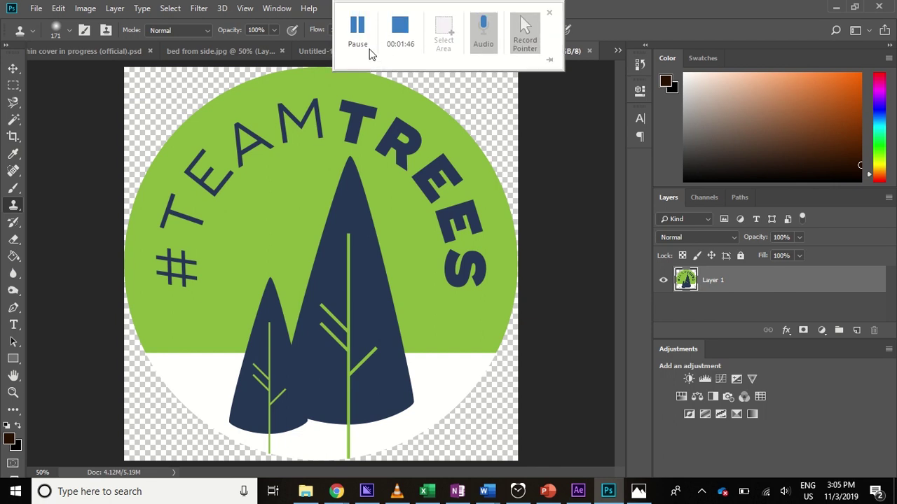
{"action": "left_click_drag", "start_coordinate": [316, 54], "coordinate": [560, 164]}
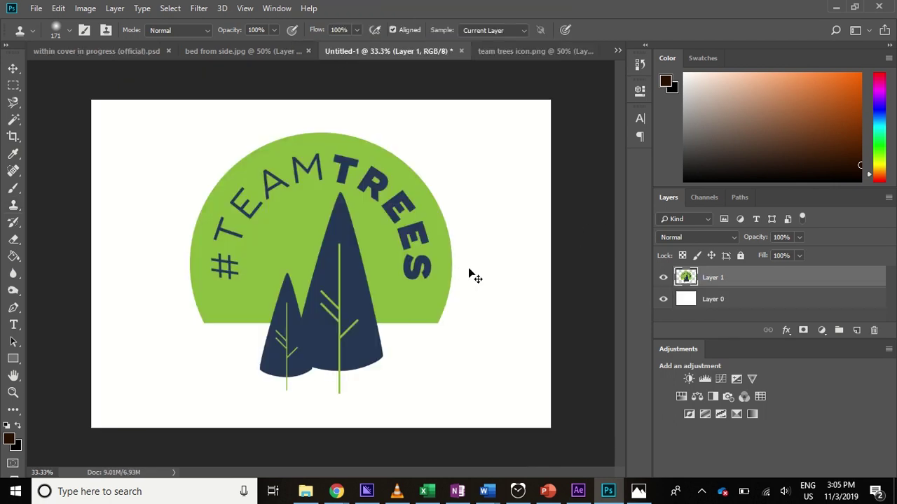
{"action": "key", "text": "ctrl+t"}
{"action": "left_click_drag", "start_coordinate": [453, 397], "coordinate": [342, 285]}
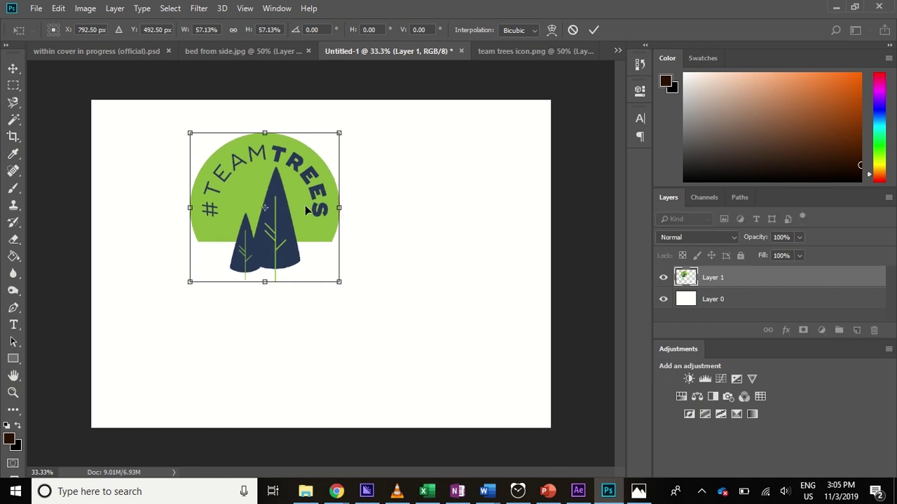
{"action": "left_click_drag", "start_coordinate": [305, 206], "coordinate": [350, 167]}
{"action": "left_click", "coordinate": [10, 206]}
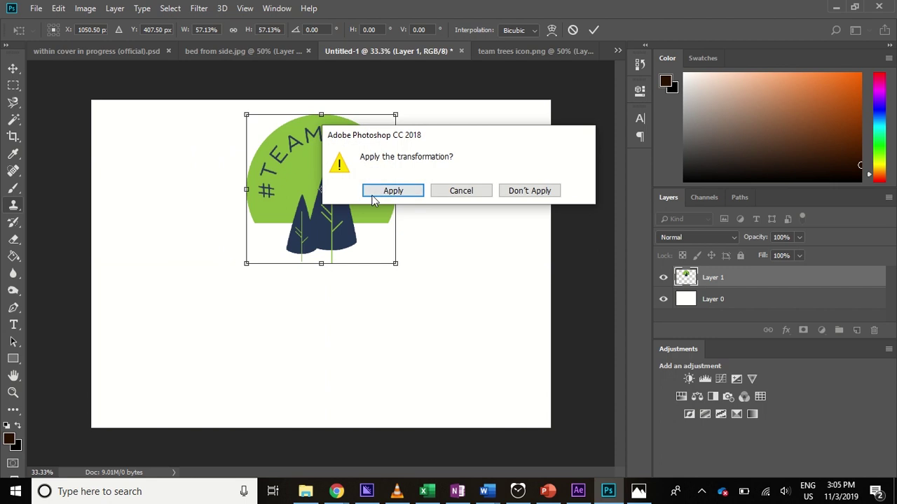
{"action": "left_click", "coordinate": [393, 191]}
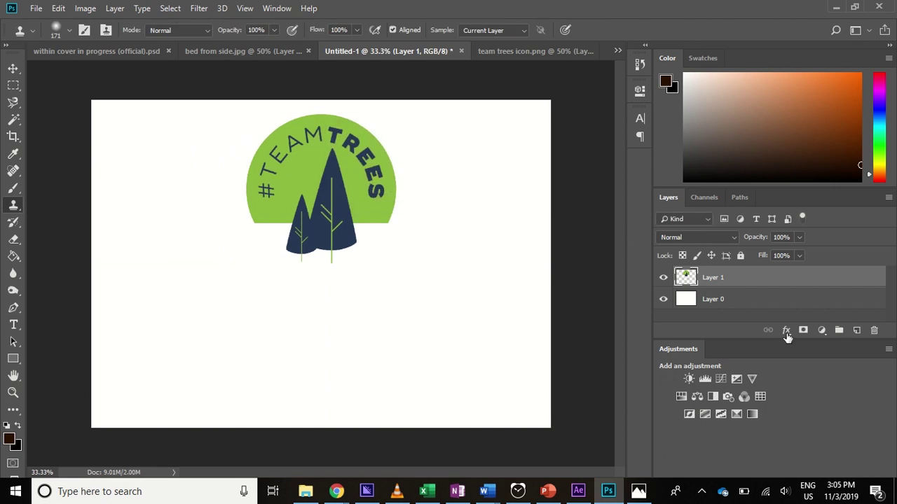
Draw a horizontal 1 px line about 2181 px long across the canvas through the lower part of the logo's trees.
{"action": "mouse_move", "coordinate": [305, 491]}
{"action": "left_click", "coordinate": [14, 360]}
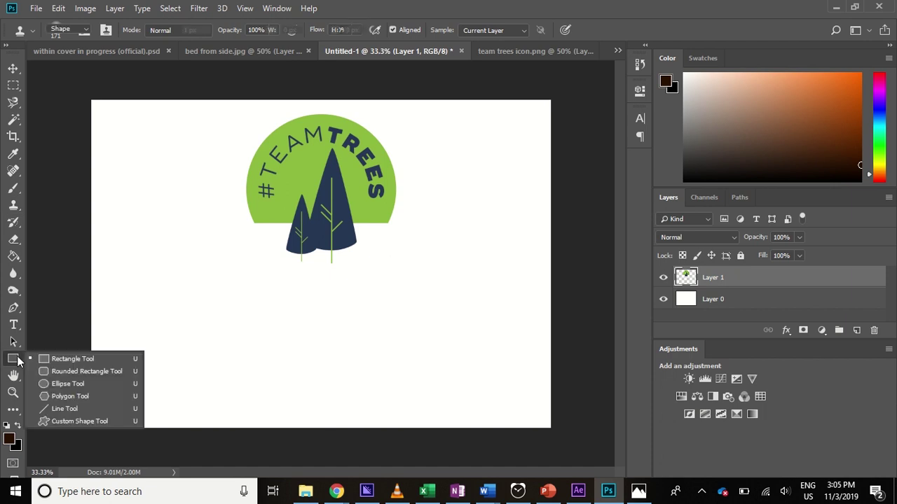
{"action": "left_click", "coordinate": [58, 412]}
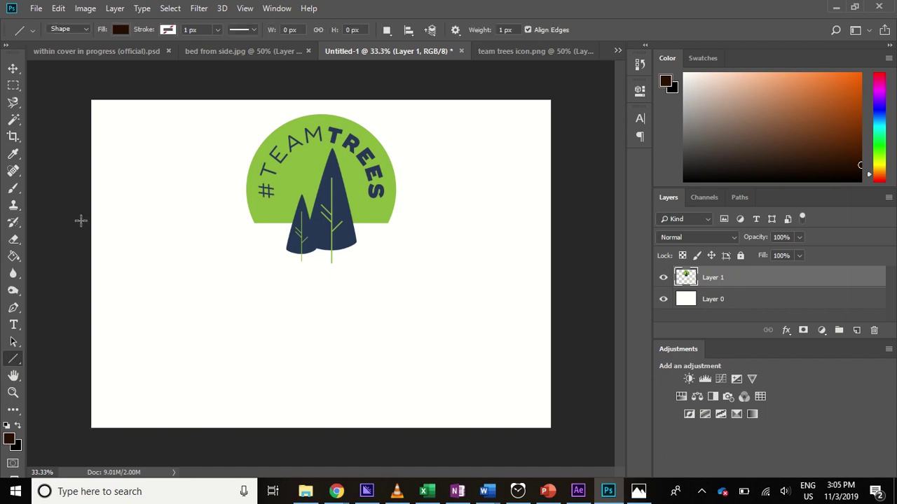
{"action": "left_click_drag", "start_coordinate": [77, 228], "coordinate": [554, 228]}
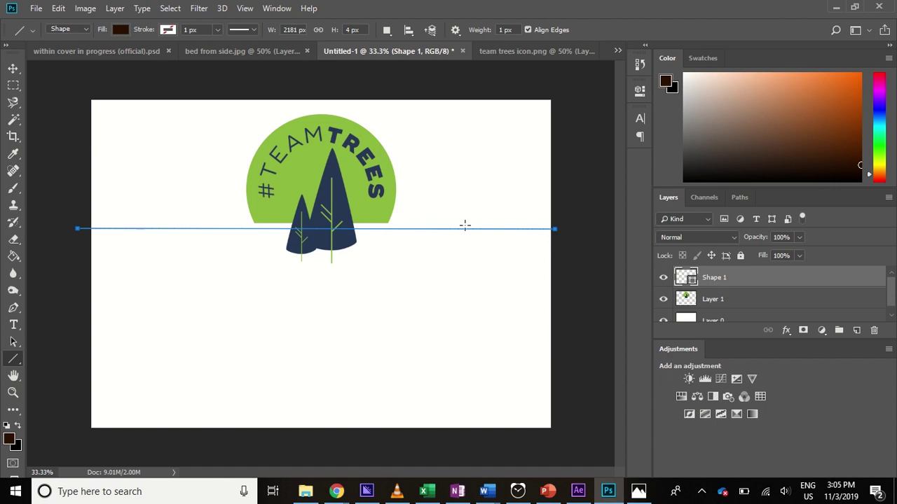
Move the line up to the flat lower edge of the logo's green area, at about Y 564 px, and apply the transformation.
{"action": "key", "text": "ctrl+t"}
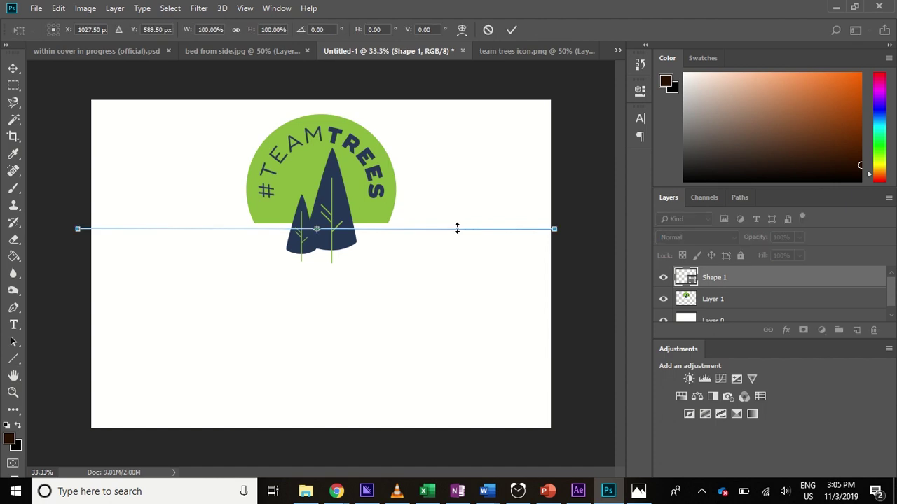
{"action": "key", "text": "ctrl+plus"}
{"action": "key", "text": "ctrl+plus"}
{"action": "key", "text": "ctrl+plus"}
{"action": "key", "text": "ctrl+plus"}
{"action": "key", "text": "ctrl+plus"}
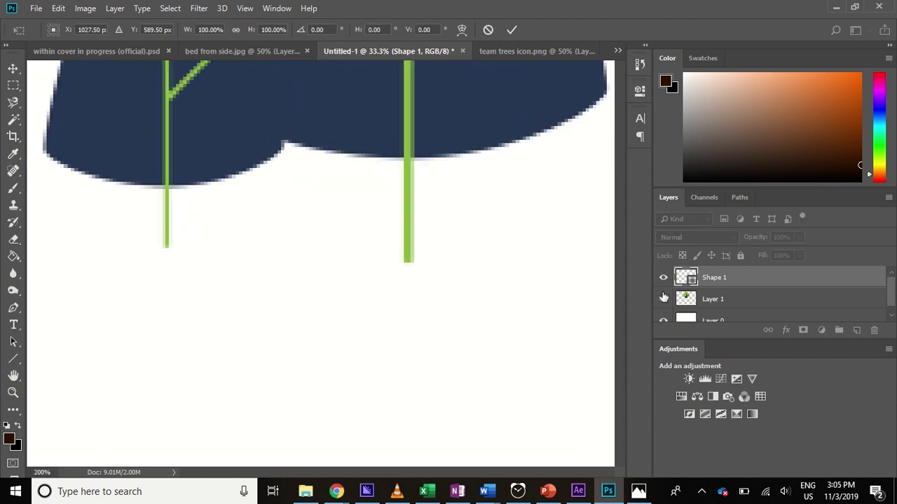
{"action": "left_click_drag", "start_coordinate": [623, 254], "coordinate": [623, 210]}
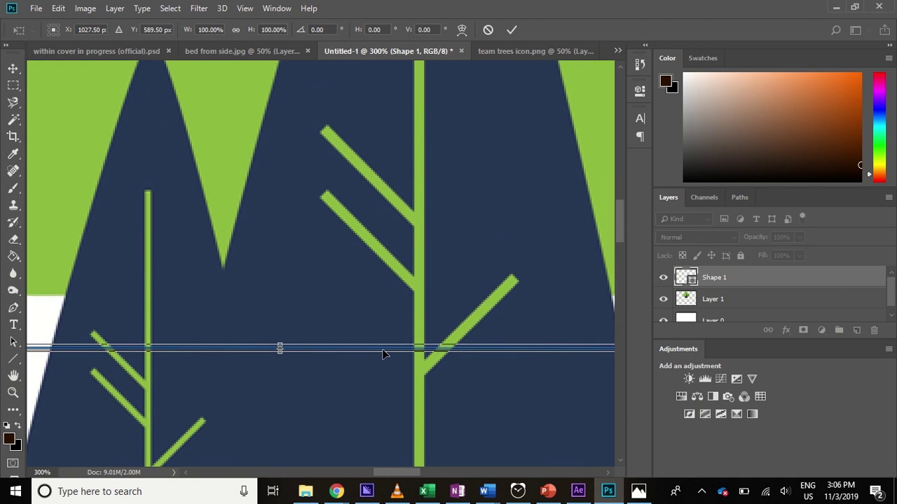
{"action": "left_click_drag", "start_coordinate": [382, 354], "coordinate": [386, 300]}
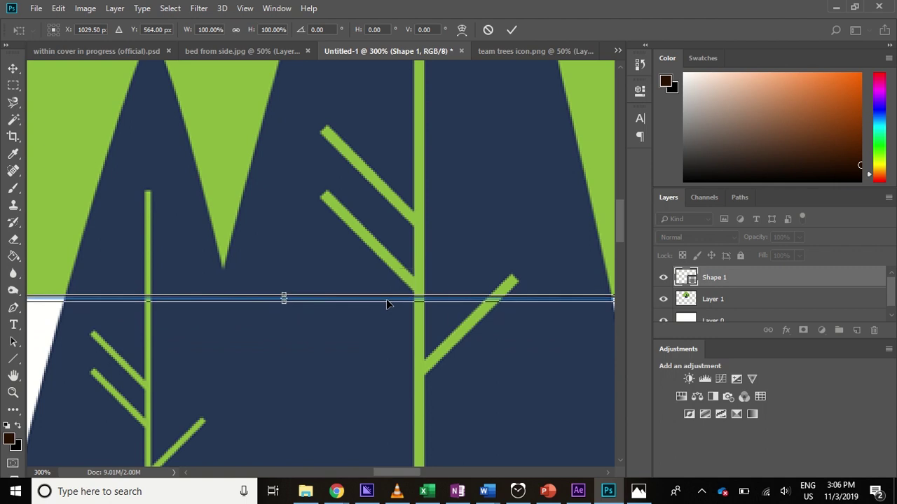
{"action": "key", "text": "ctrl+minus"}
{"action": "key", "text": "ctrl+minus"}
{"action": "key", "text": "ctrl+minus"}
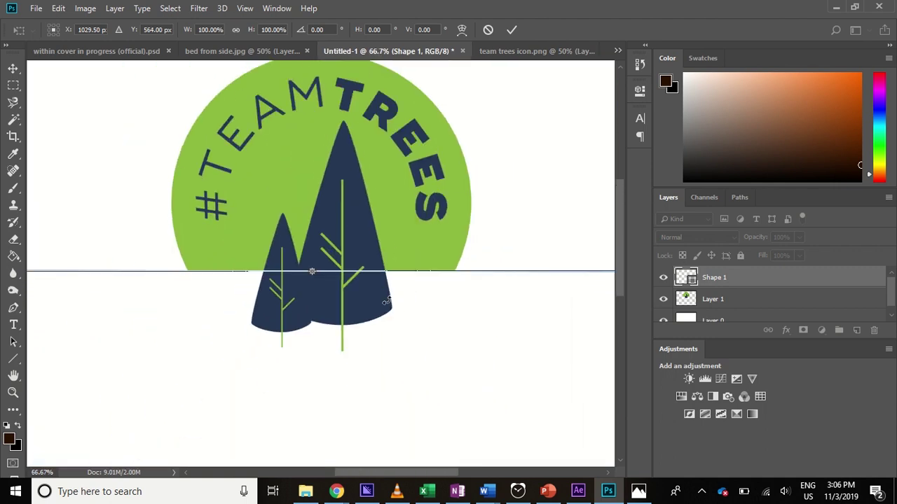
{"action": "key", "text": "ctrl+minus"}
{"action": "key", "text": "ctrl+minus"}
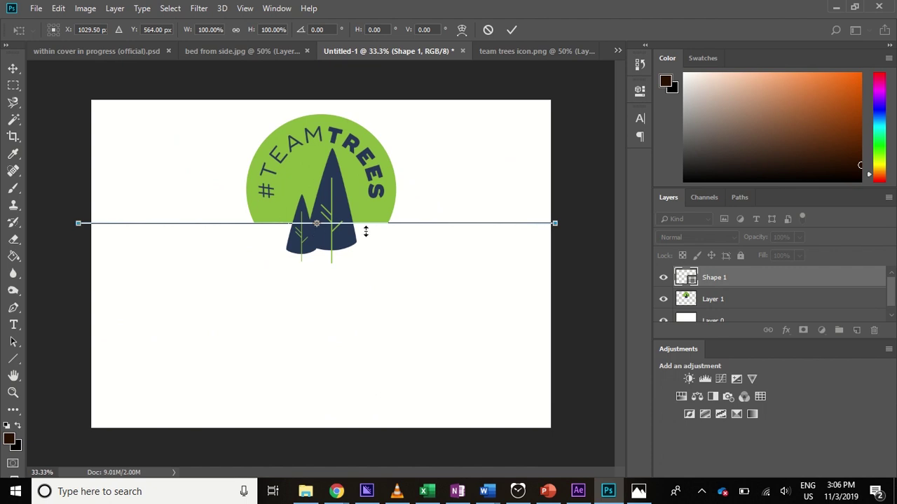
{"action": "left_click", "coordinate": [13, 204]}
{"action": "left_click", "coordinate": [392, 192]}
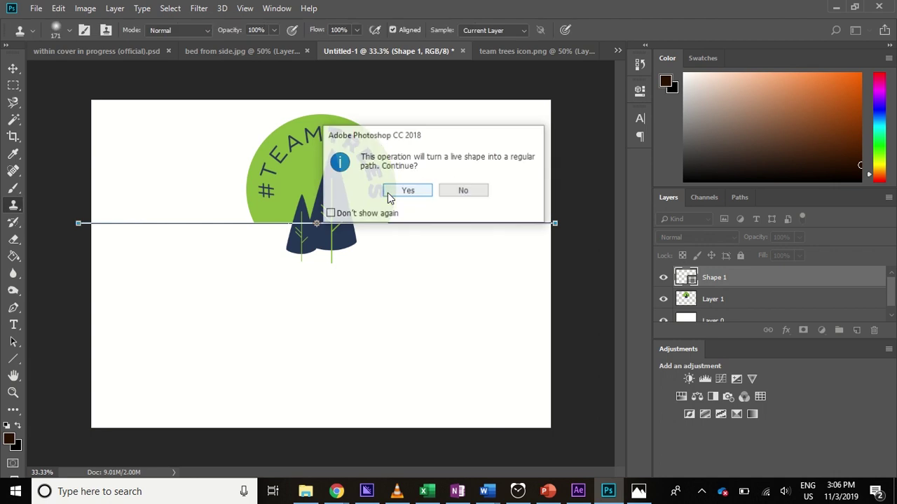
{"action": "left_click", "coordinate": [409, 191]}
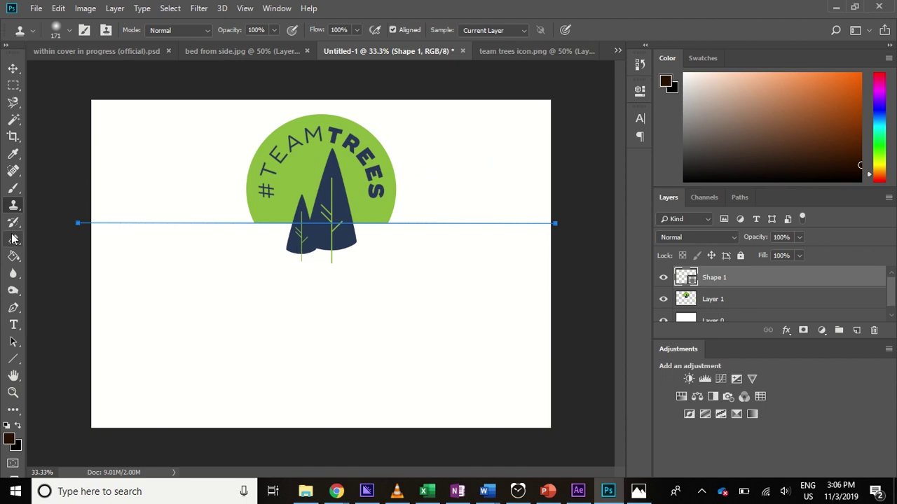
Select the whole canvas area below the horizontal line with a rectangular marquee.
{"action": "left_click", "coordinate": [12, 86]}
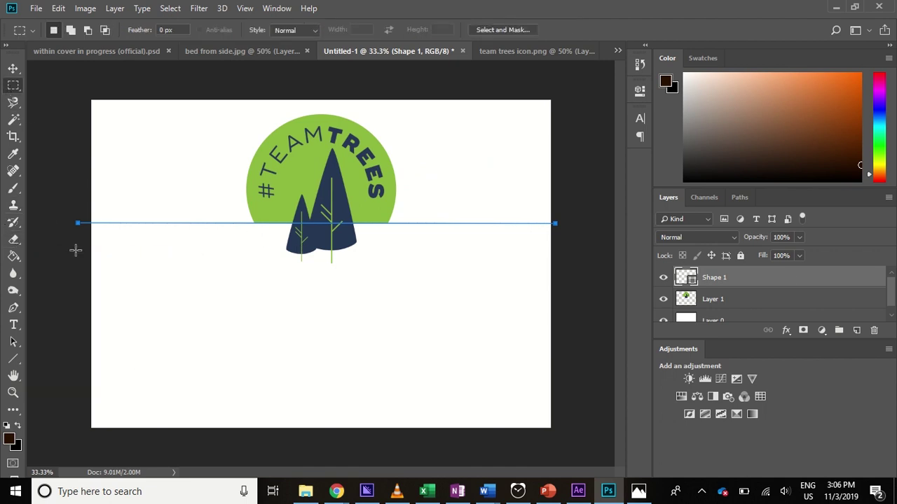
{"action": "left_click_drag", "start_coordinate": [82, 223], "coordinate": [628, 474]}
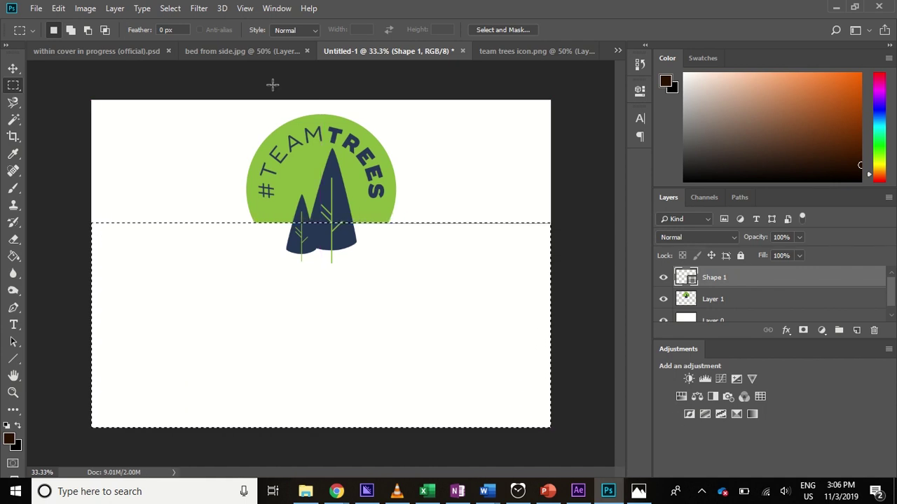
Try to fill the selected lower area with orange on the rasterized line layer, then undo the fill.
{"action": "mouse_move", "coordinate": [805, 121]}
{"action": "left_mouse_down"}
{"action": "mouse_move", "coordinate": [883, 88]}
{"action": "mouse_move", "coordinate": [857, 87]}
{"action": "mouse_move", "coordinate": [831, 114]}
{"action": "mouse_move", "coordinate": [836, 96]}
{"action": "left_mouse_up"}
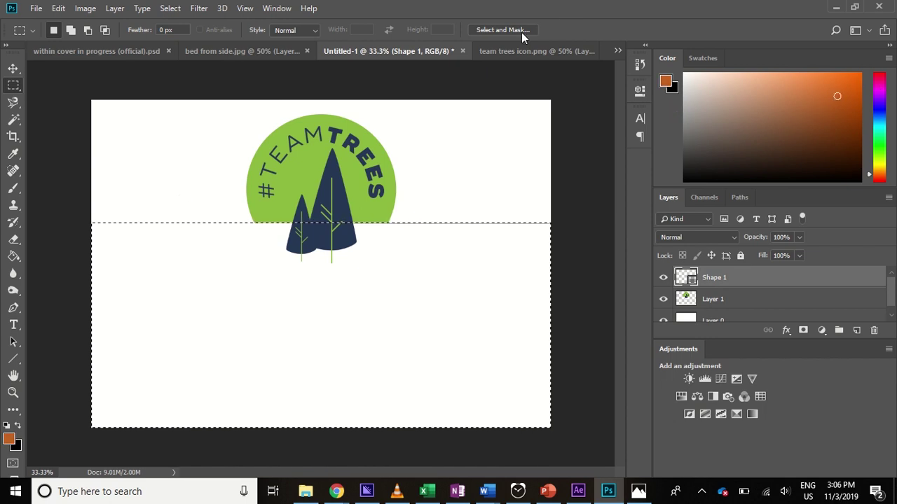
{"action": "left_click", "coordinate": [13, 256]}
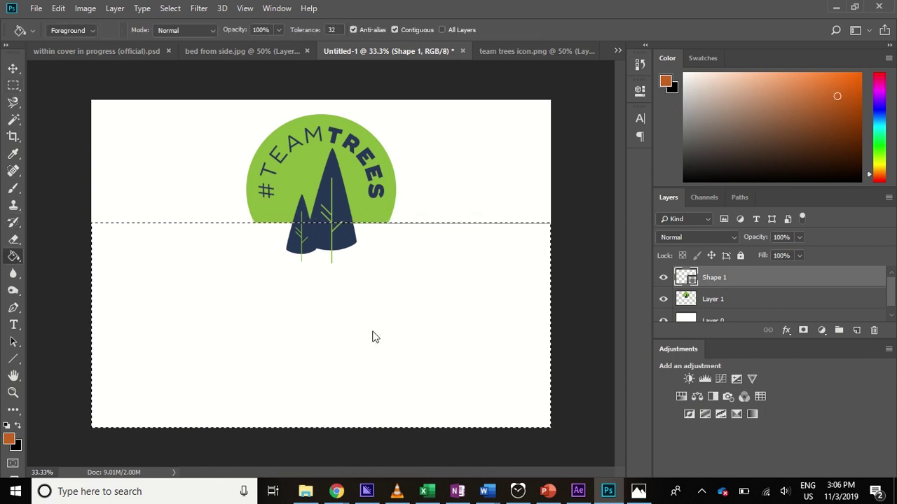
{"action": "left_click", "coordinate": [381, 302]}
{"action": "left_click", "coordinate": [406, 193]}
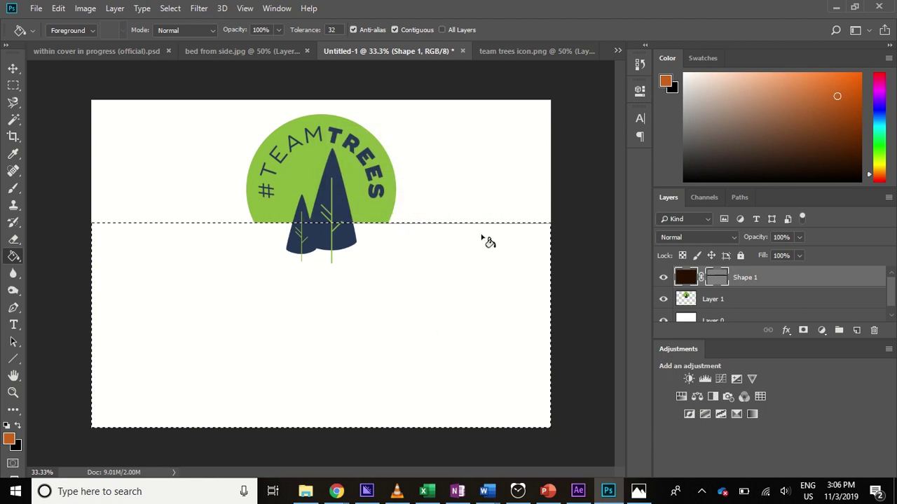
{"action": "left_click", "coordinate": [433, 335]}
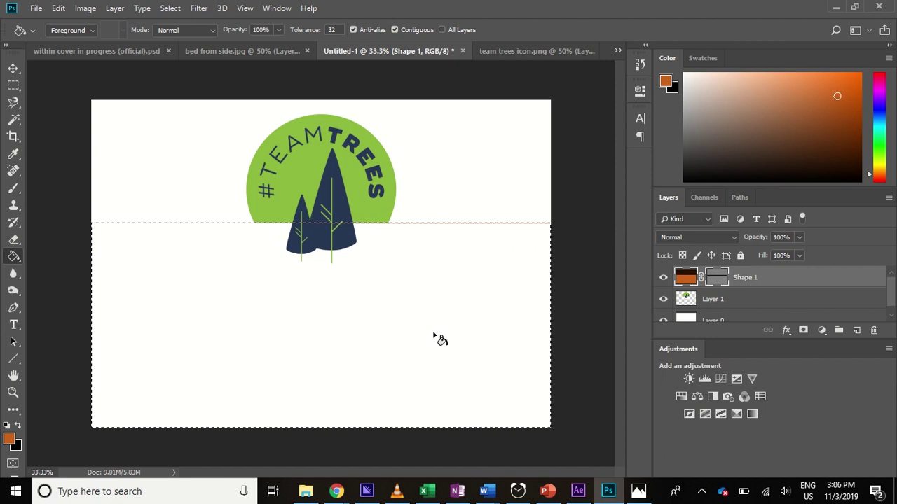
{"action": "key", "text": "ctrl+z"}
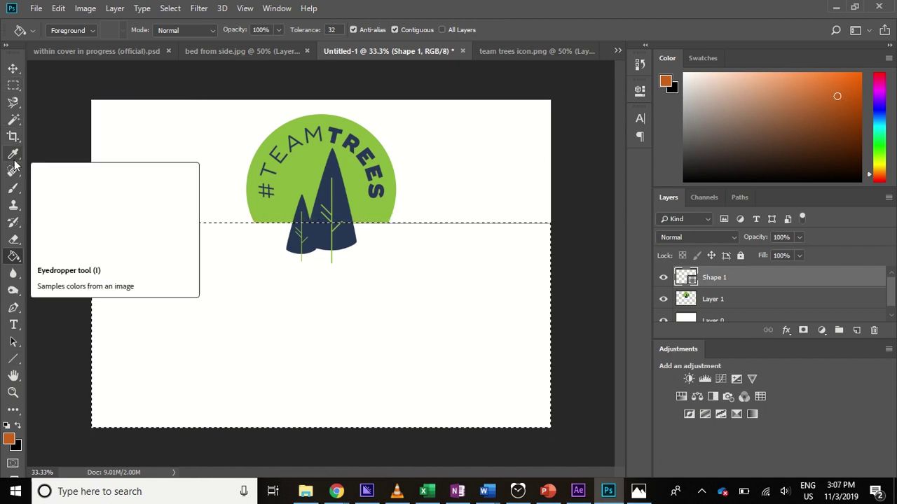
Add a new layer and fill the selected lower area with a dark orange-brown.
{"action": "left_click_drag", "start_coordinate": [13, 358], "coordinate": [47, 358]}
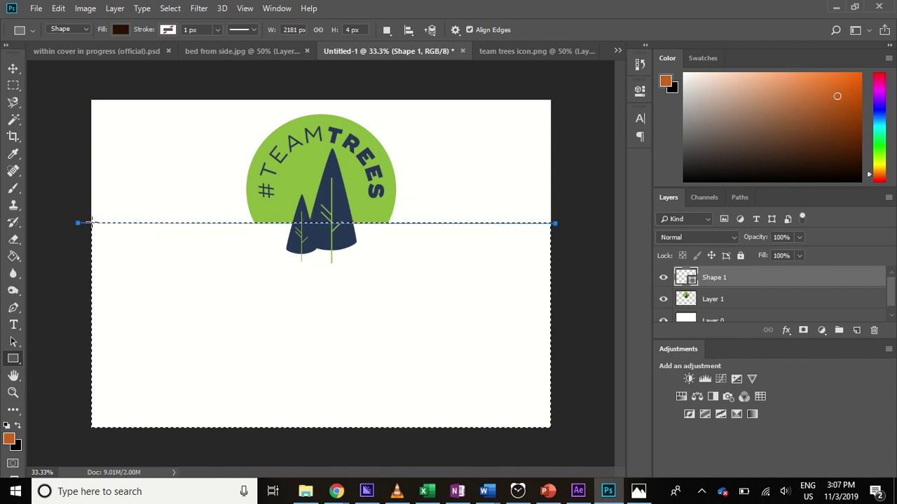
{"action": "left_click", "coordinate": [856, 330]}
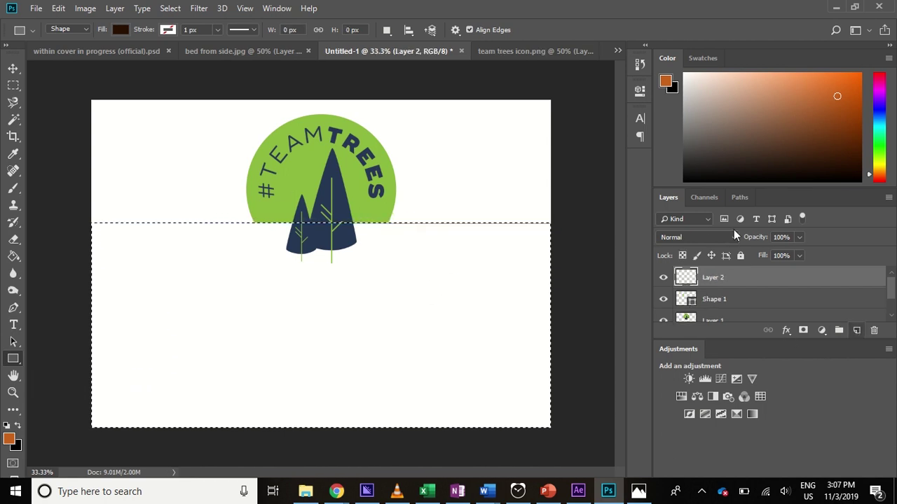
{"action": "left_click", "coordinate": [14, 258]}
{"action": "left_click_drag", "start_coordinate": [836, 105], "coordinate": [894, 66]}
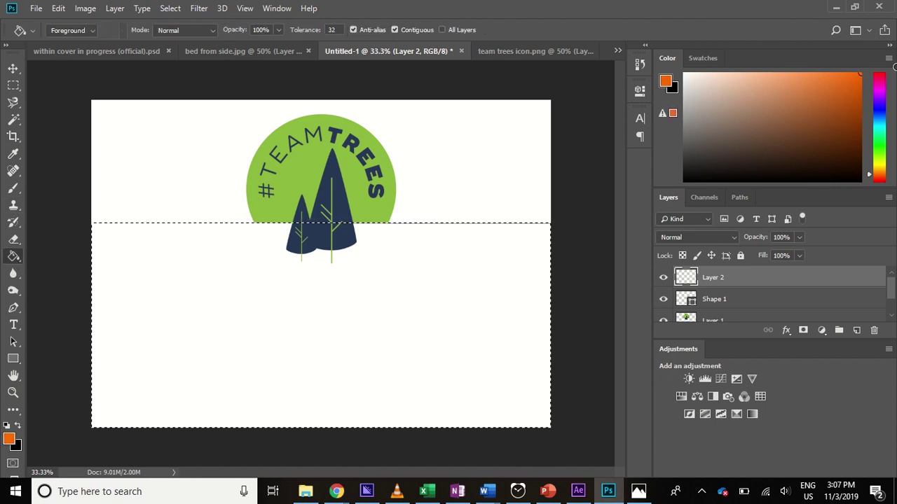
{"action": "left_click", "coordinate": [374, 343]}
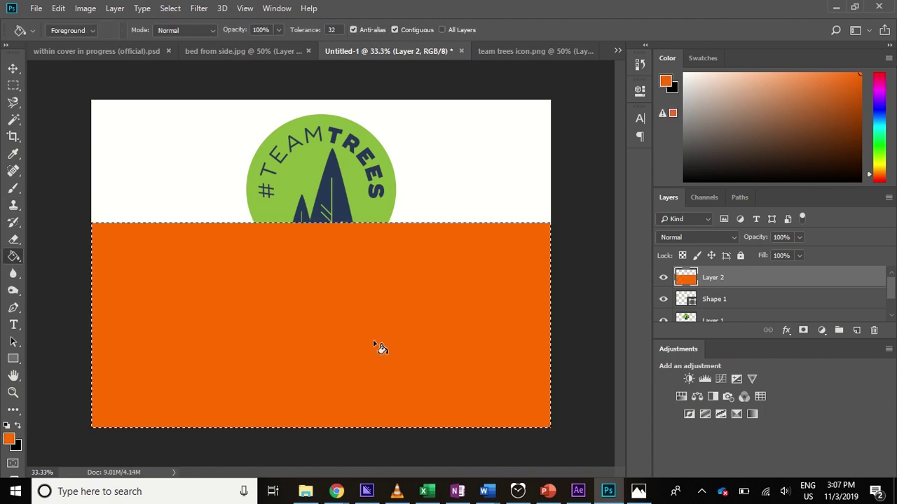
{"action": "key", "text": "ctrl+z"}
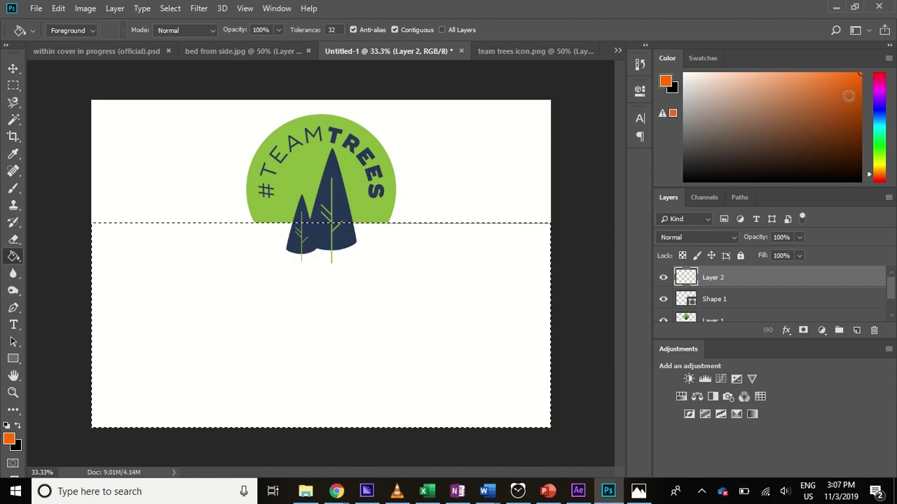
{"action": "left_click_drag", "start_coordinate": [848, 96], "coordinate": [848, 116]}
{"action": "left_click", "coordinate": [397, 345]}
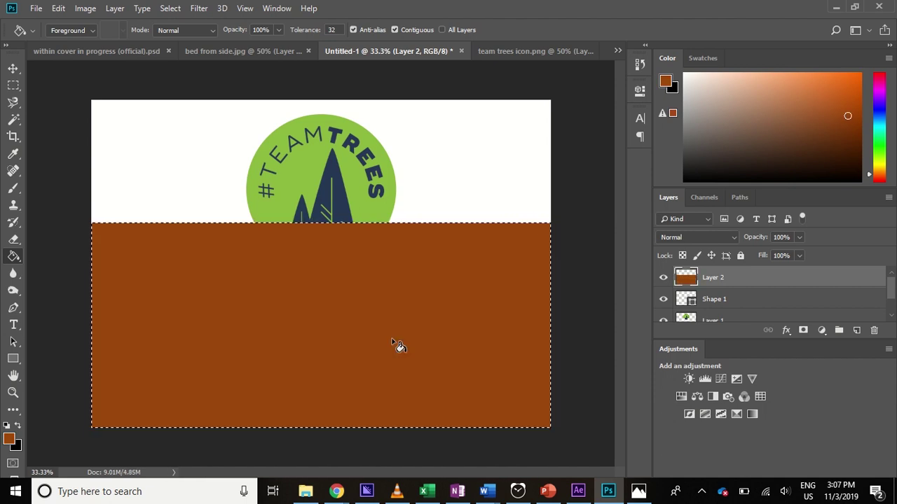
Move the brown fill layer below the logo layer in the layer order.
{"action": "left_click", "coordinate": [13, 205]}
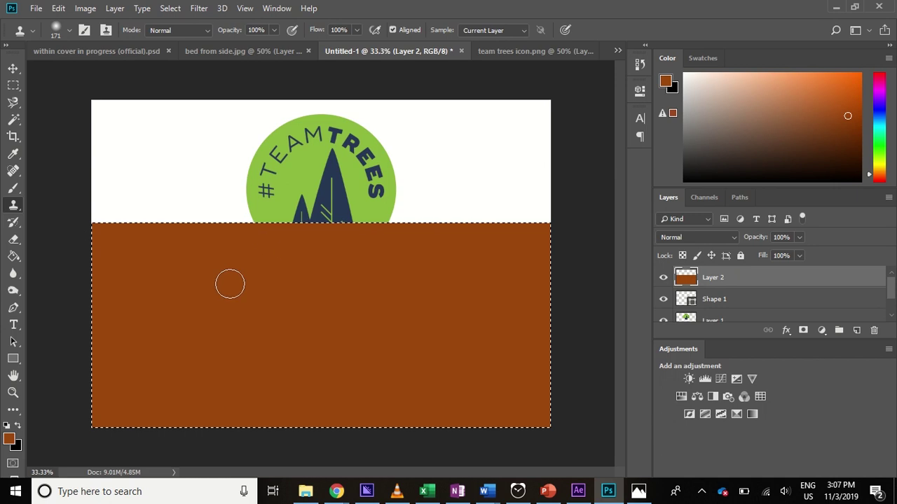
{"action": "left_click_drag", "start_coordinate": [766, 277], "coordinate": [766, 307]}
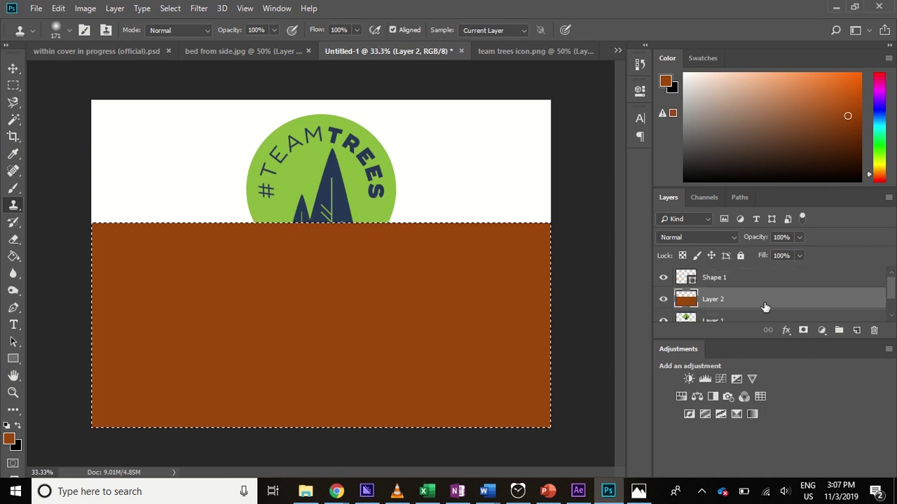
{"action": "left_click_drag", "start_coordinate": [889, 297], "coordinate": [890, 301]}
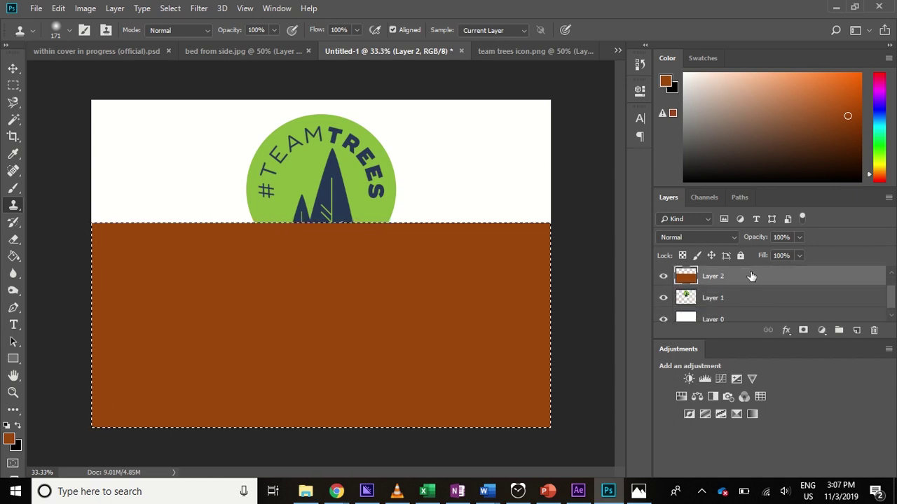
{"action": "left_click_drag", "start_coordinate": [751, 276], "coordinate": [753, 308]}
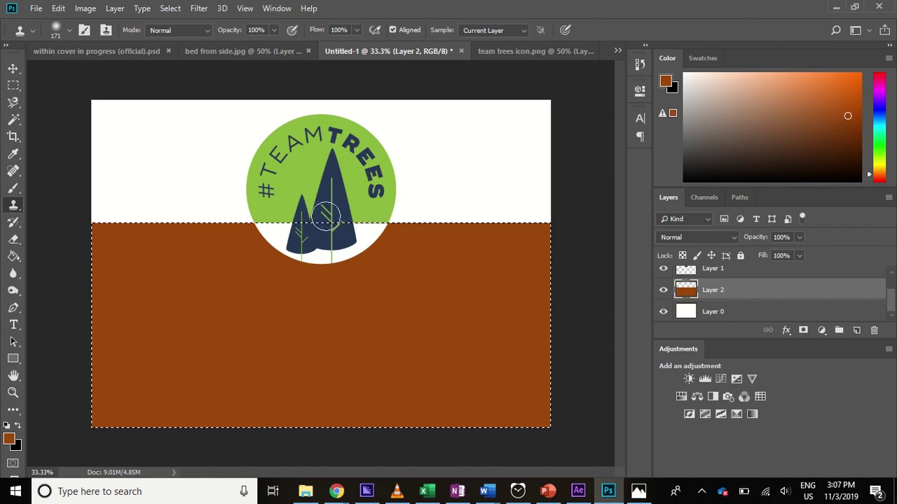
Try to reveal the trees by moving the brown layer above the logo and erasing around them with a 75 px eraser.
{"action": "left_click", "coordinate": [13, 239]}
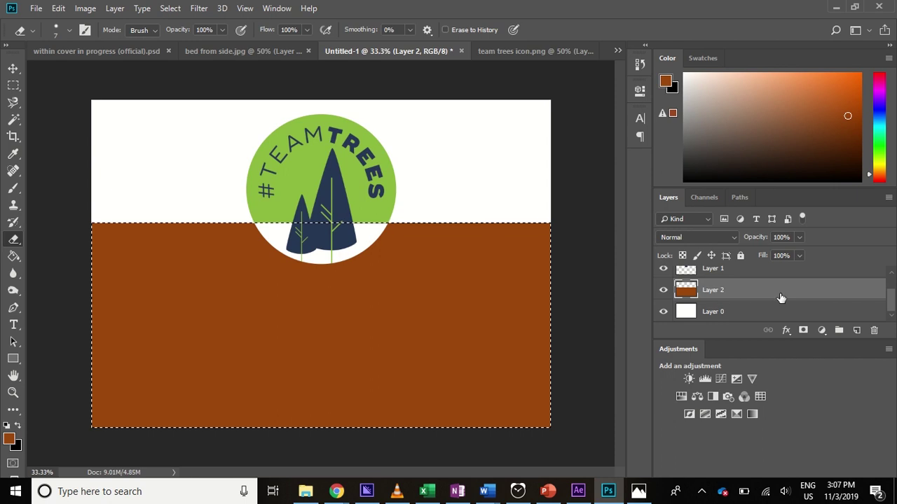
{"action": "left_click", "coordinate": [64, 28]}
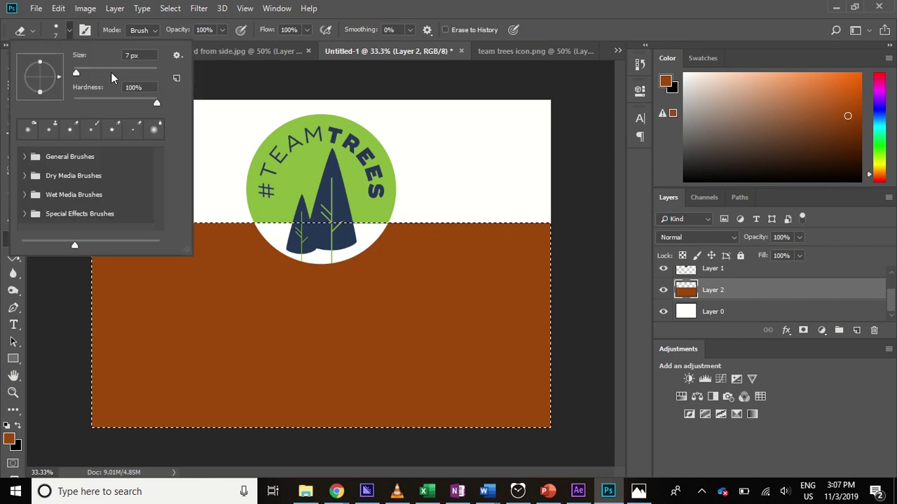
{"action": "left_click_drag", "start_coordinate": [78, 71], "coordinate": [105, 72]}
{"action": "key", "text": "Return"}
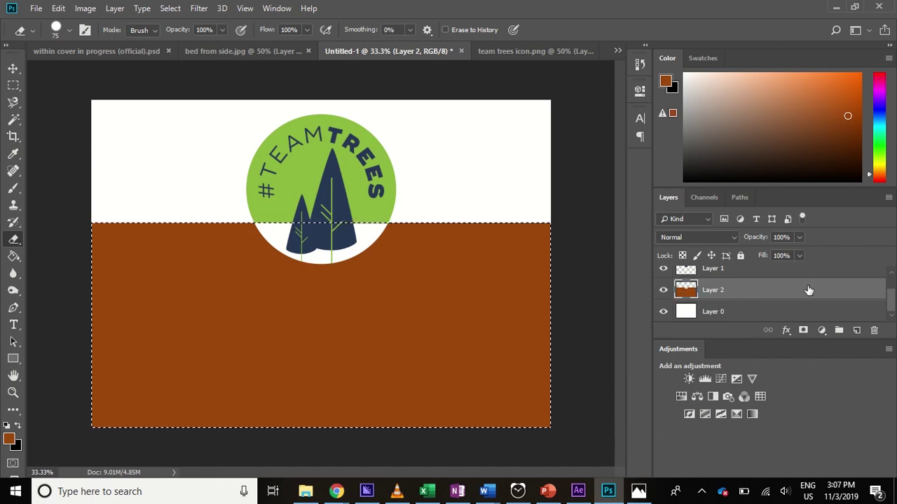
{"action": "left_click_drag", "start_coordinate": [809, 290], "coordinate": [805, 277]}
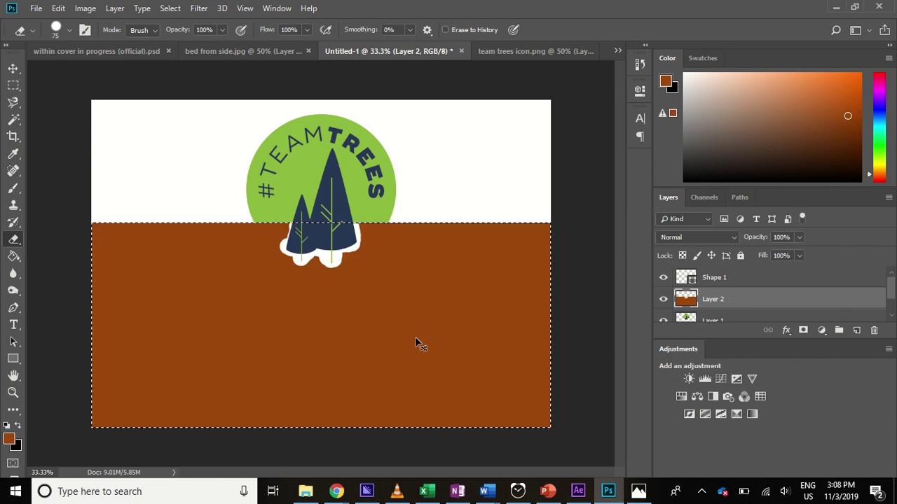
{"action": "key", "text": "ctrl+bracketleft"}
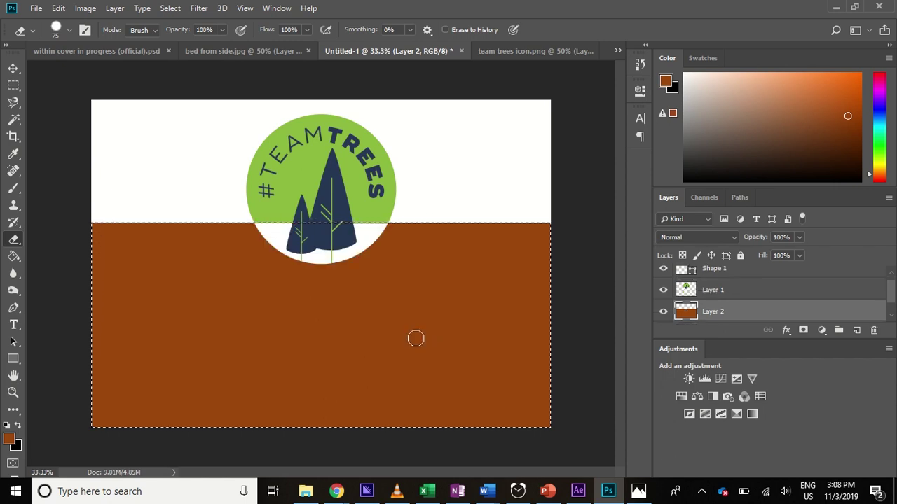
Delete the white areas around the trees from the logo layer with a non-contiguous Magic Wand selection, and hide the line layer.
{"action": "scroll", "coordinate": [894, 302], "scroll_direction": "up", "scroll_amount": 1}
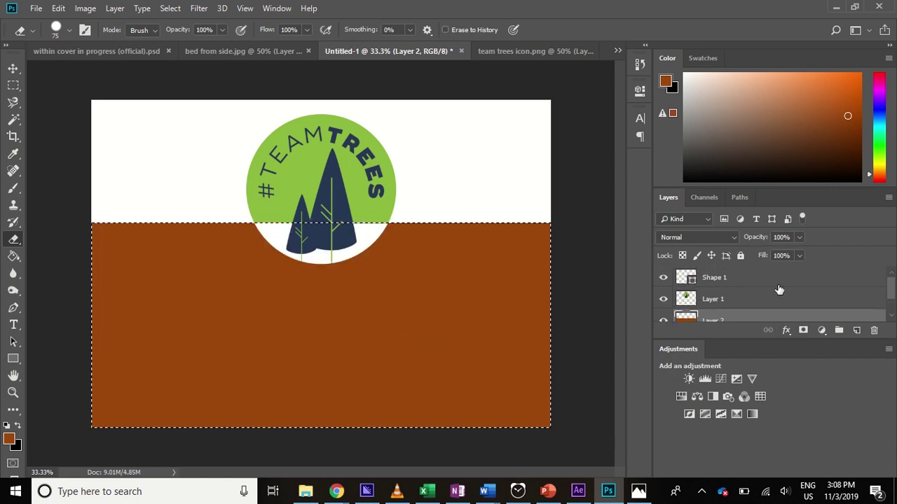
{"action": "left_click", "coordinate": [749, 298]}
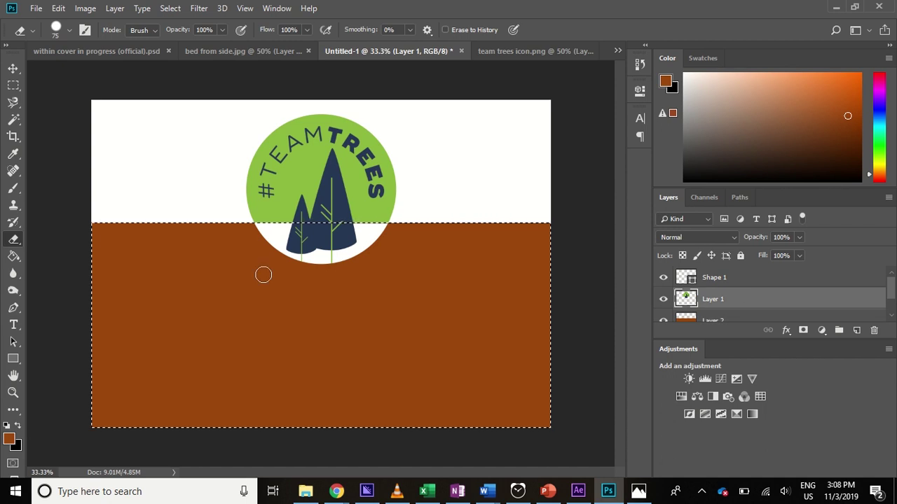
{"action": "key", "text": "ctrl+d"}
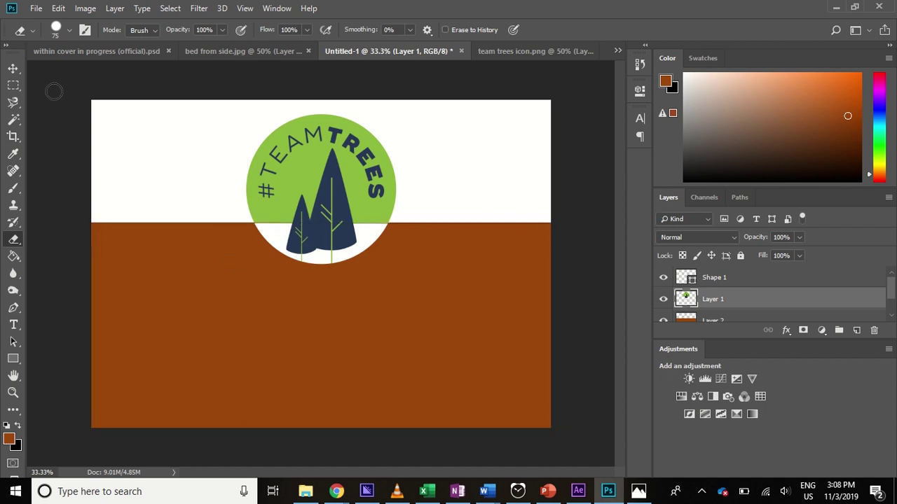
{"action": "left_click", "coordinate": [13, 119]}
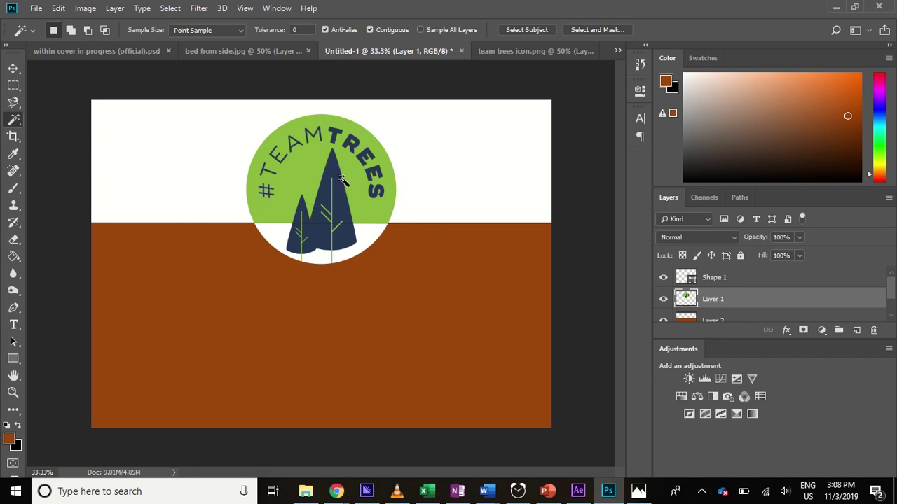
{"action": "left_click", "coordinate": [279, 243]}
{"action": "left_click", "coordinate": [371, 28]}
{"action": "key", "text": "ctrl+d"}
{"action": "left_click", "coordinate": [364, 239]}
{"action": "key", "text": "Delete"}
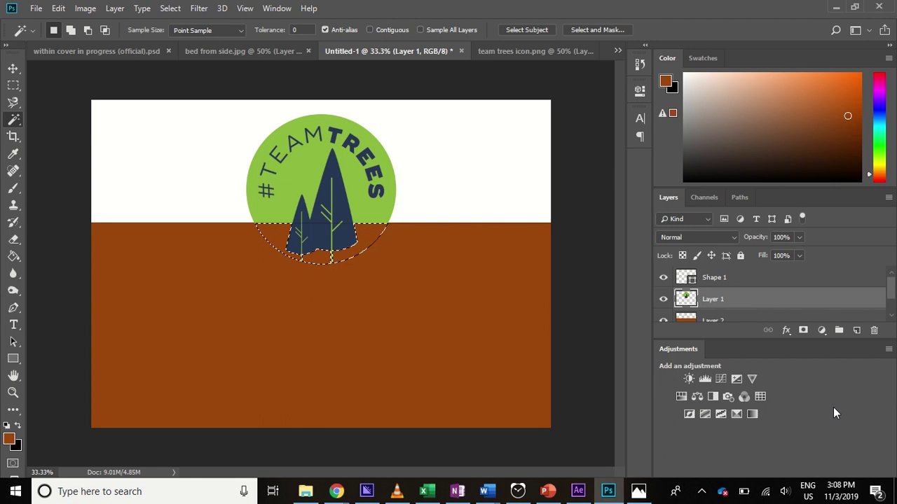
{"action": "key", "text": "ctrl+d"}
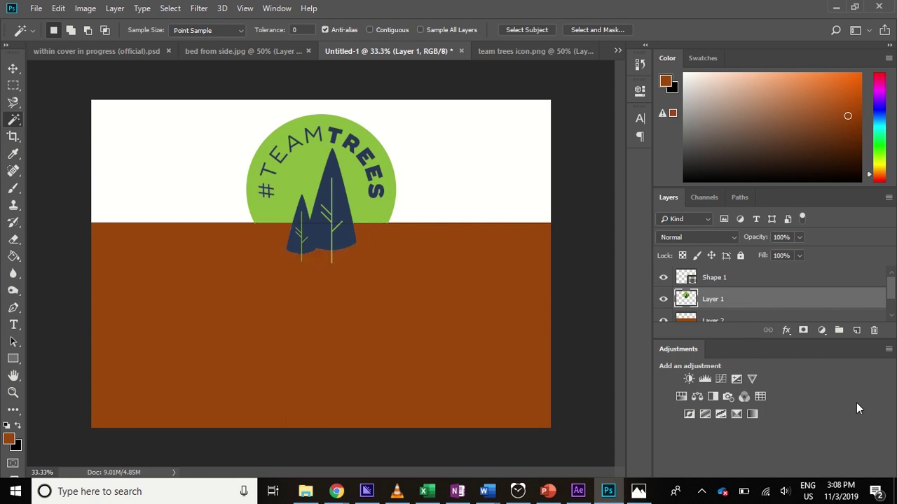
{"action": "left_click", "coordinate": [663, 278]}
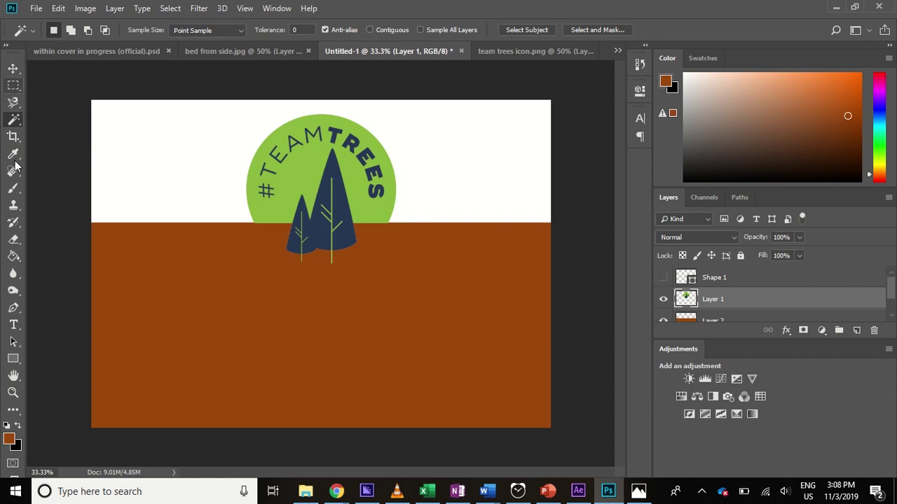
Select the logo's green circle with a contiguous Magic Wand and recolour it yellow using Hue -24 and Saturation +76.
{"action": "left_click", "coordinate": [370, 31]}
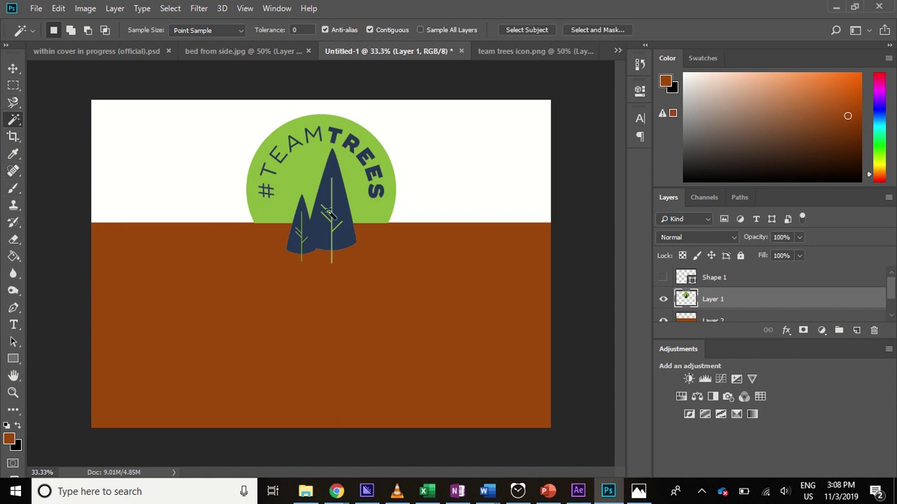
{"action": "left_click", "coordinate": [304, 174]}
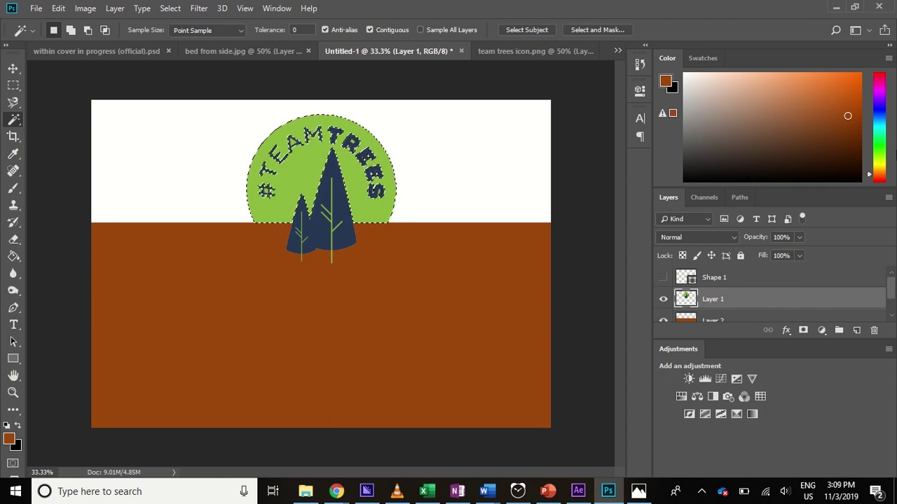
{"action": "left_click", "coordinate": [85, 9]}
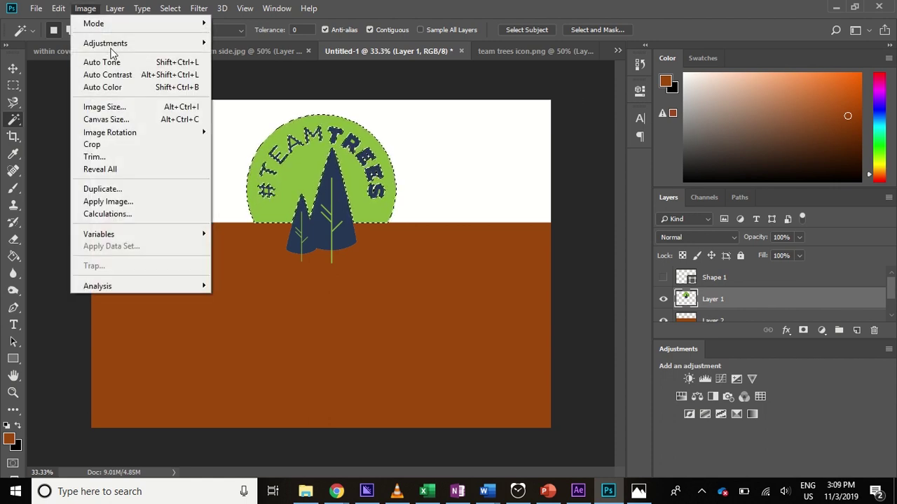
{"action": "mouse_move", "coordinate": [135, 46]}
{"action": "left_click", "coordinate": [266, 112]}
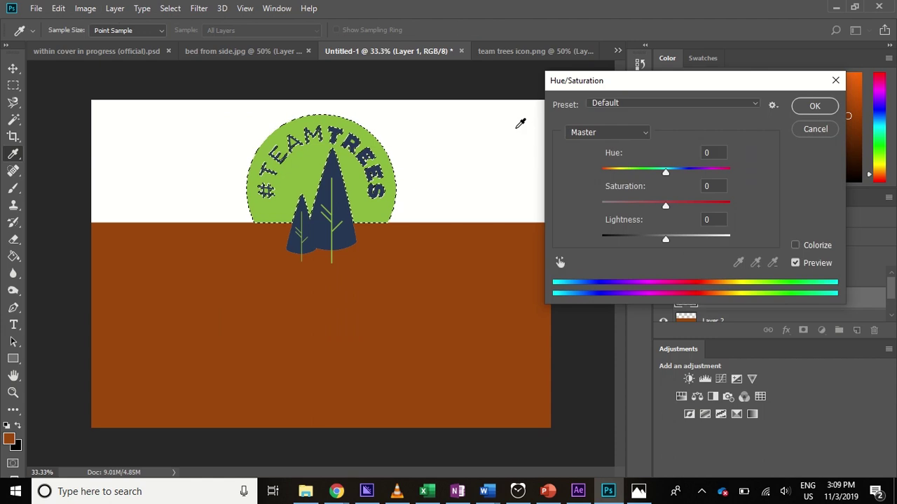
{"action": "mouse_move", "coordinate": [665, 173]}
{"action": "left_mouse_down"}
{"action": "mouse_move", "coordinate": [615, 175]}
{"action": "mouse_move", "coordinate": [669, 175]}
{"action": "mouse_move", "coordinate": [639, 174]}
{"action": "mouse_move", "coordinate": [650, 172]}
{"action": "left_mouse_up"}
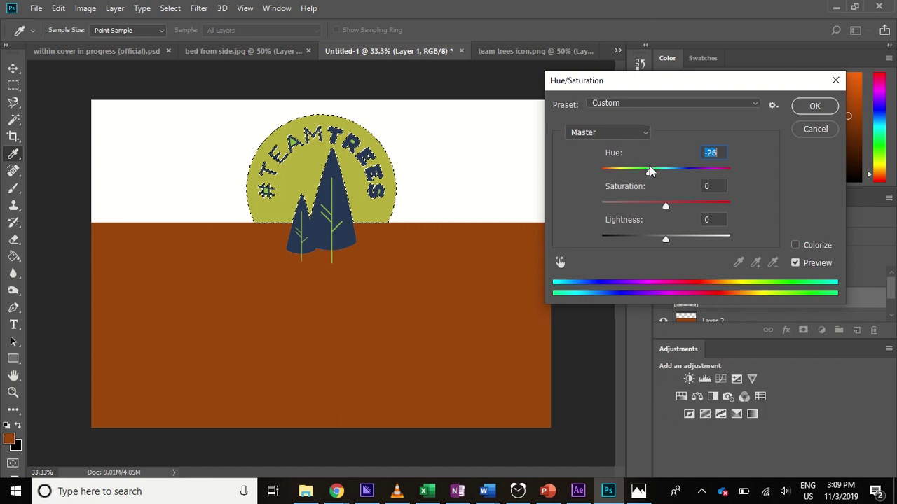
{"action": "mouse_move", "coordinate": [650, 171]}
{"action": "left_mouse_down"}
{"action": "mouse_move", "coordinate": [596, 168]}
{"action": "mouse_move", "coordinate": [645, 169]}
{"action": "left_mouse_up"}
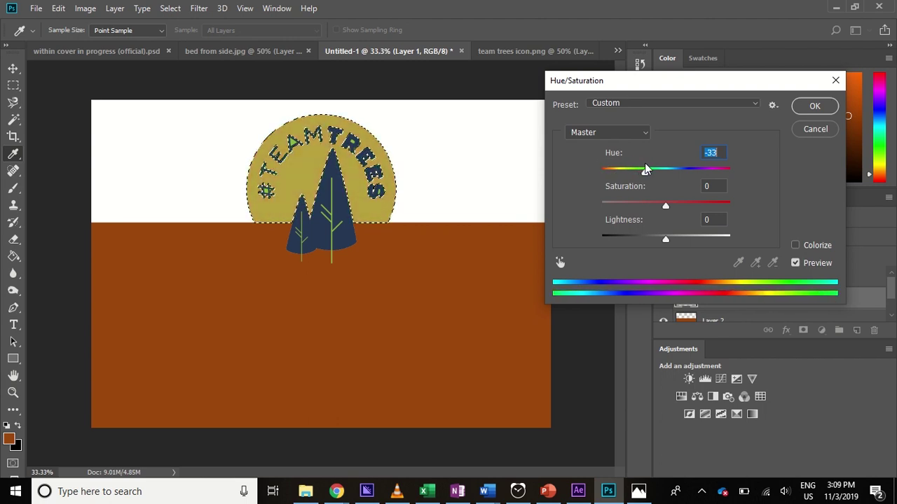
{"action": "left_click_drag", "start_coordinate": [666, 206], "coordinate": [714, 206]}
{"action": "mouse_move", "coordinate": [645, 172]}
{"action": "left_mouse_down"}
{"action": "mouse_move", "coordinate": [602, 174]}
{"action": "mouse_move", "coordinate": [657, 174]}
{"action": "mouse_move", "coordinate": [649, 172]}
{"action": "left_mouse_up"}
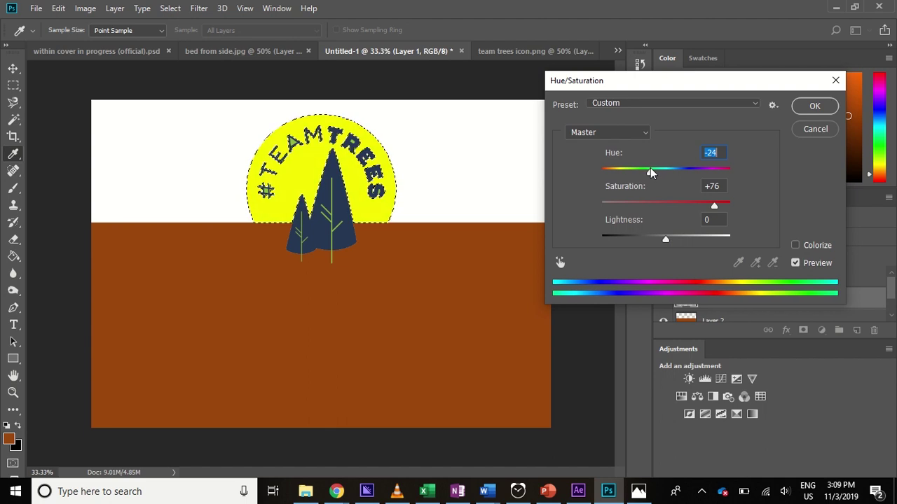
{"action": "left_click", "coordinate": [803, 111]}
{"action": "key", "text": "ctrl+d"}
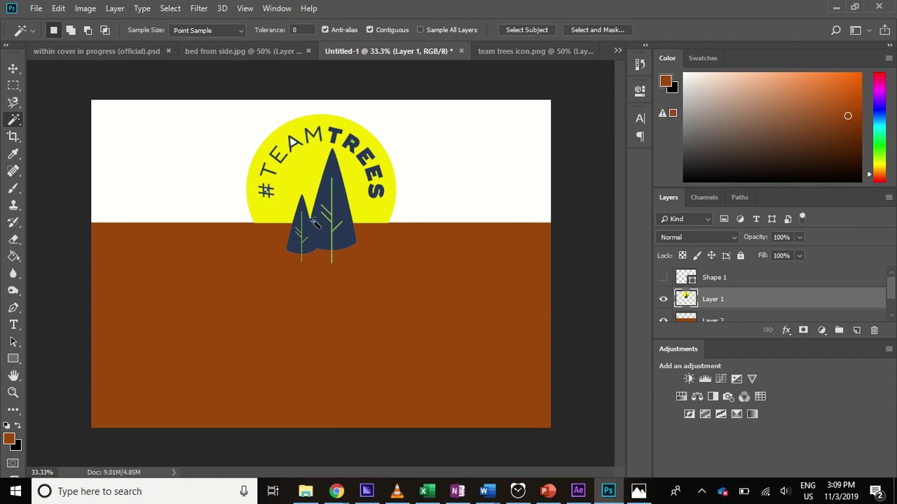
Add a new empty layer and place it between the logo layer and the brown ground layer.
{"action": "left_click", "coordinate": [352, 144]}
{"action": "left_click", "coordinate": [377, 192]}
{"action": "left_click", "coordinate": [14, 188]}
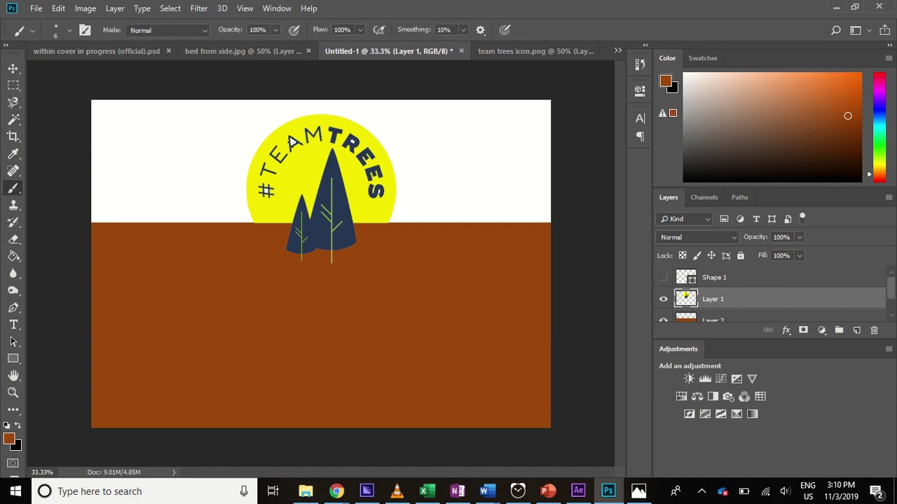
{"action": "left_click", "coordinate": [856, 330]}
{"action": "mouse_move", "coordinate": [760, 319]}
{"action": "left_mouse_down"}
{"action": "mouse_move", "coordinate": [761, 326]}
{"action": "mouse_move", "coordinate": [762, 309]}
{"action": "left_mouse_up"}
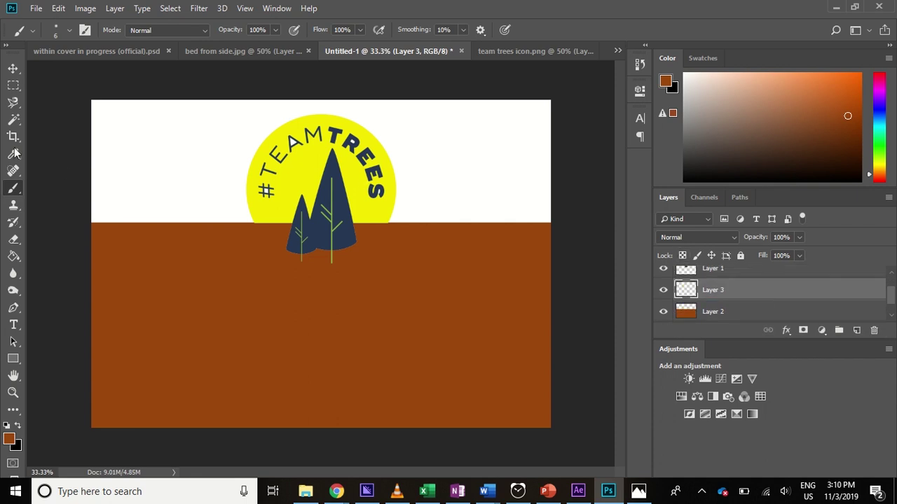
Sample the circle's yellow and paint behind the white gap in the letter A with an 80 px soft brush.
{"action": "left_click", "coordinate": [882, 164]}
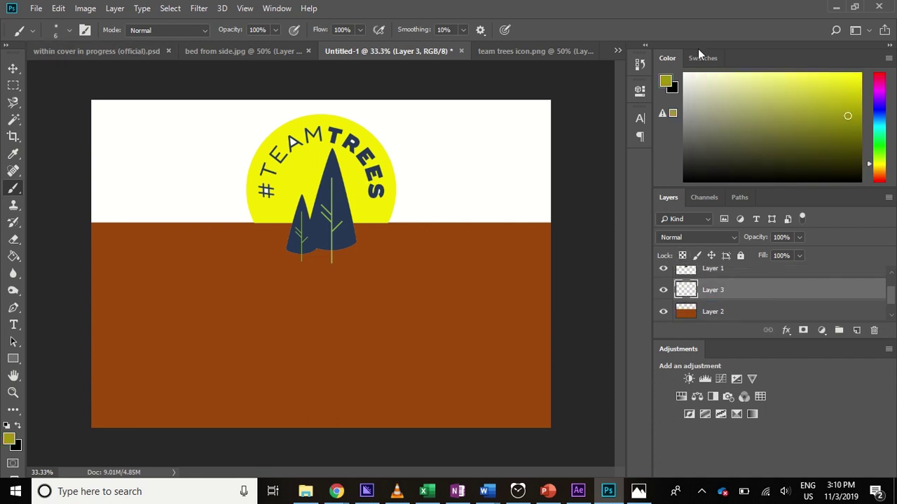
{"action": "left_click", "coordinate": [12, 154]}
{"action": "left_click", "coordinate": [296, 183]}
{"action": "left_click", "coordinate": [13, 189]}
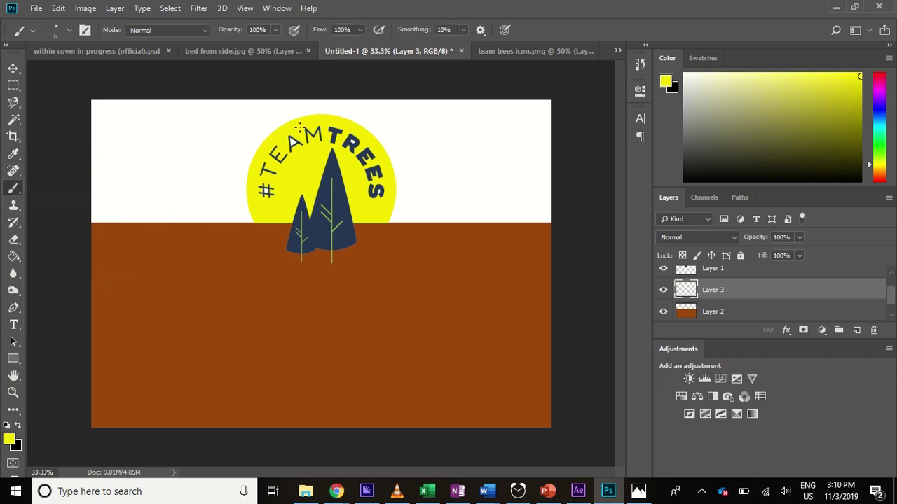
{"action": "left_click", "coordinate": [69, 30]}
{"action": "left_click", "coordinate": [106, 70]}
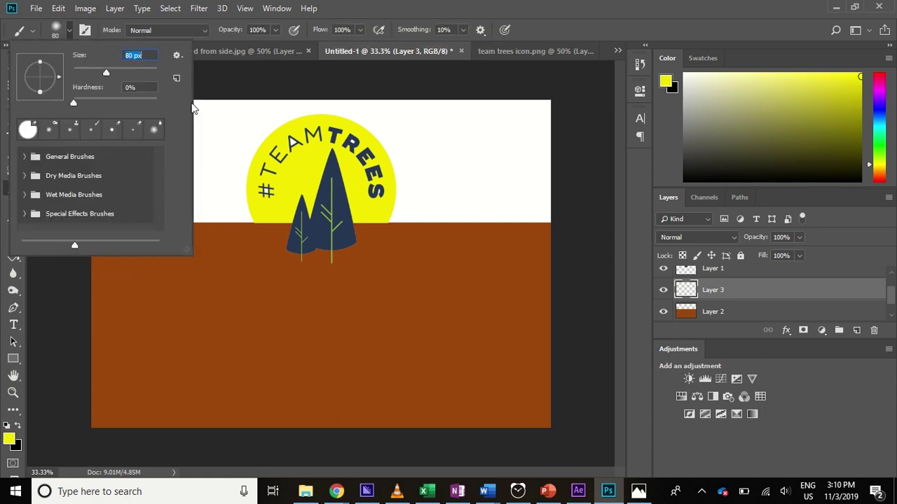
{"action": "left_click", "coordinate": [300, 140]}
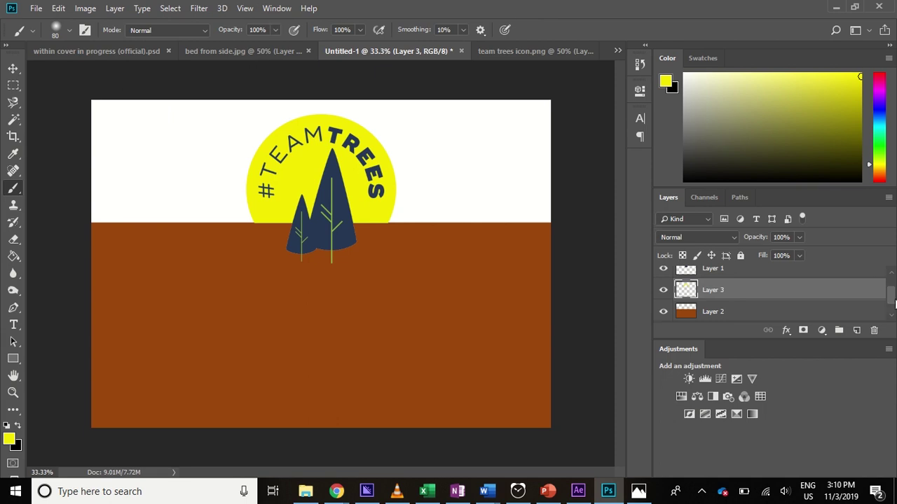
Hide the white background layer at the bottom of the layer stack.
{"action": "mouse_move", "coordinate": [894, 303]}
{"action": "left_mouse_down"}
{"action": "mouse_move", "coordinate": [890, 278]}
{"action": "mouse_move", "coordinate": [894, 313]}
{"action": "left_mouse_up"}
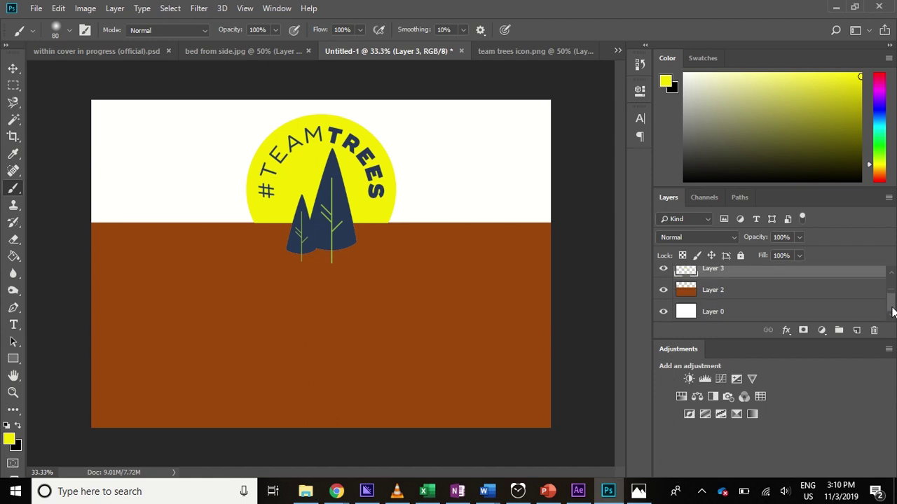
{"action": "left_click", "coordinate": [694, 316]}
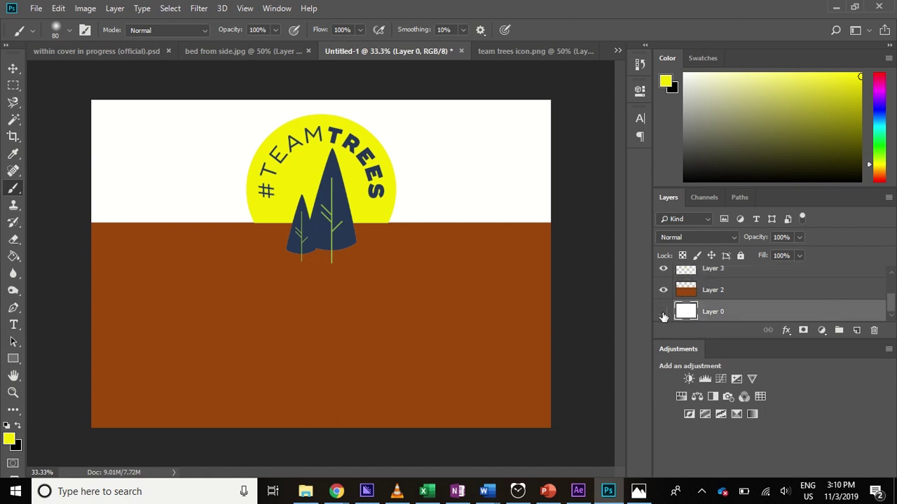
{"action": "left_click", "coordinate": [664, 312]}
{"action": "left_click", "coordinate": [664, 313]}
{"action": "left_click", "coordinate": [664, 313]}
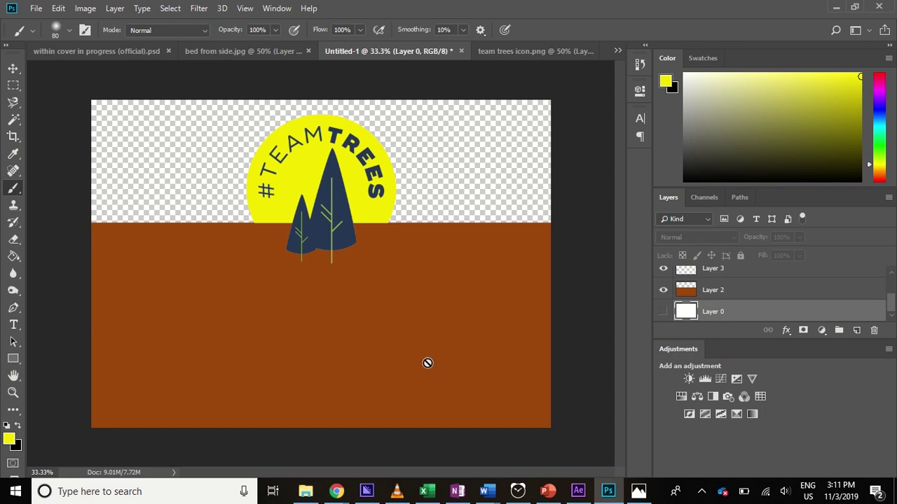
Draw a yellow rectangle of about 2256 x 1395 px behind the brown ground and logo, covering the sky area.
{"action": "mouse_move", "coordinate": [362, 495]}
{"action": "left_click", "coordinate": [12, 359]}
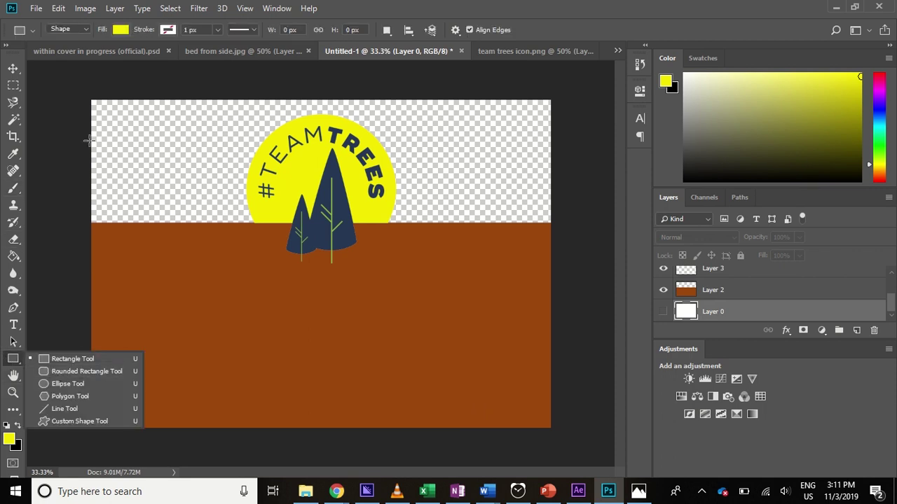
{"action": "left_click_drag", "start_coordinate": [84, 92], "coordinate": [576, 396]}
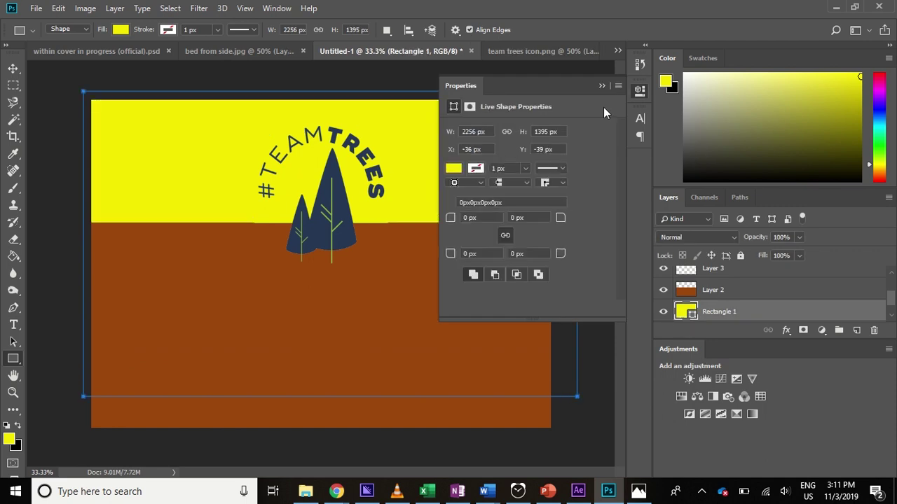
Change the sky rectangle's solid fill to a gradient fill, leaving its stroke empty.
{"action": "left_click", "coordinate": [475, 170]}
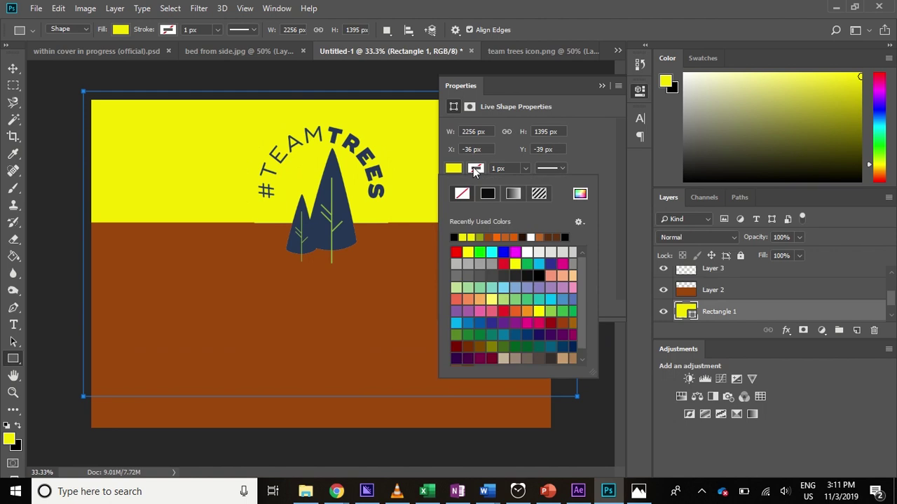
{"action": "left_click", "coordinate": [471, 167]}
{"action": "left_click", "coordinate": [455, 169]}
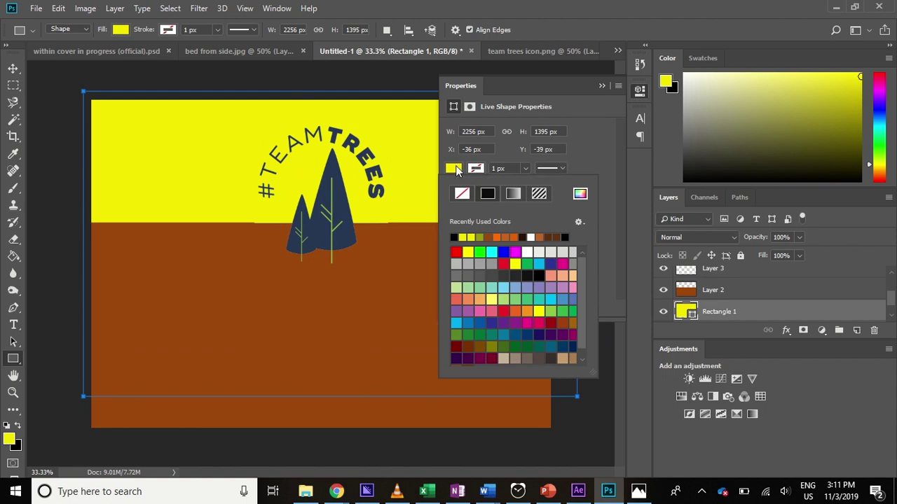
{"action": "left_click", "coordinate": [513, 194]}
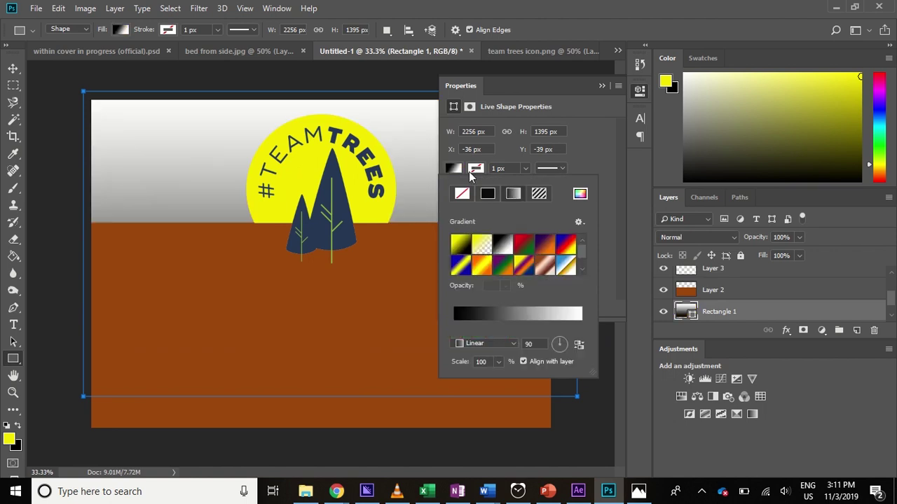
{"action": "left_click", "coordinate": [580, 158]}
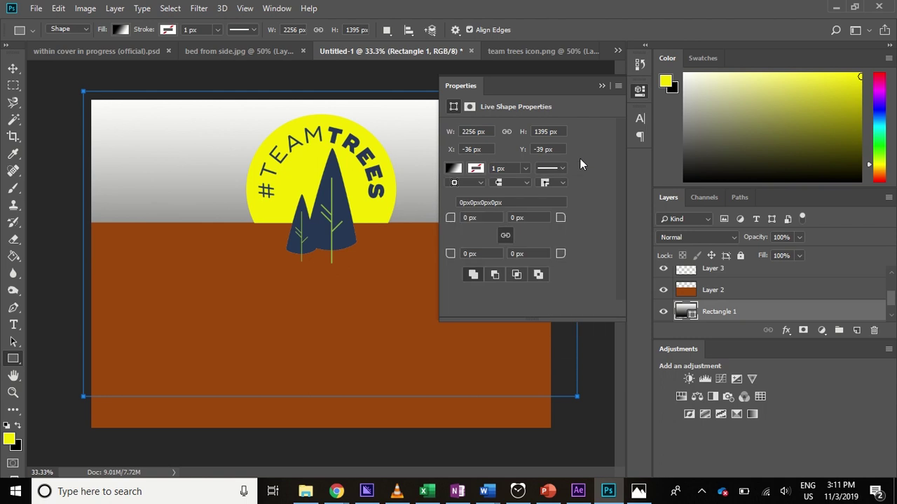
Try several gradient presets on the sky rectangle and apply the blue, red, yellow one.
{"action": "left_click", "coordinate": [456, 169]}
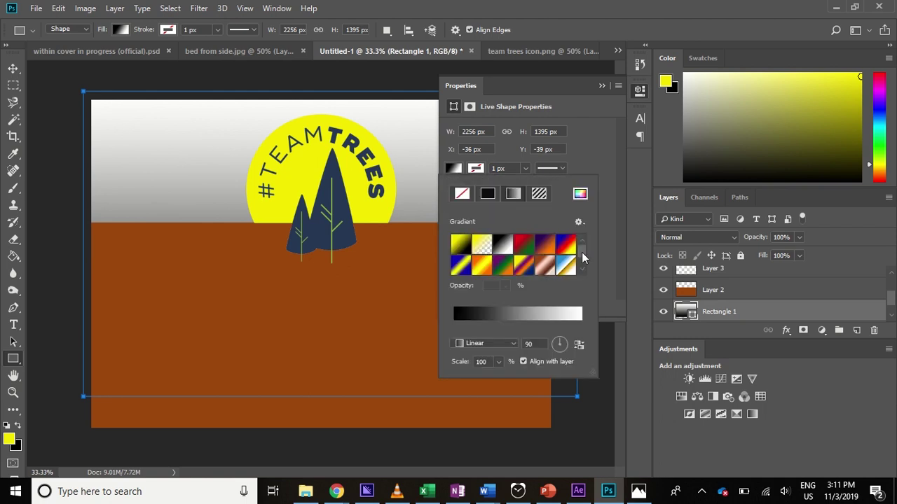
{"action": "mouse_move", "coordinate": [582, 254]}
{"action": "left_mouse_down"}
{"action": "mouse_move", "coordinate": [581, 267]}
{"action": "mouse_move", "coordinate": [581, 256]}
{"action": "left_mouse_up"}
{"action": "left_click", "coordinate": [546, 249]}
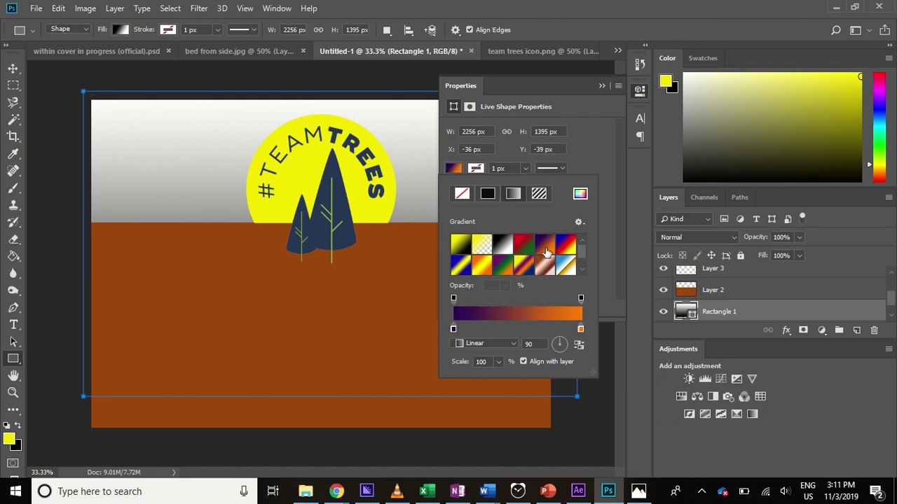
{"action": "left_click", "coordinate": [564, 252]}
{"action": "left_click", "coordinate": [546, 265]}
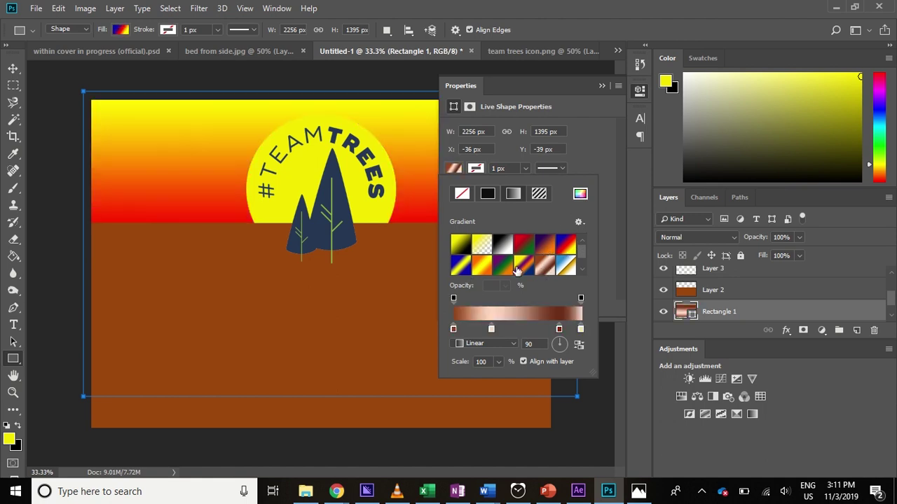
{"action": "left_click", "coordinate": [524, 265]}
{"action": "left_click", "coordinate": [501, 270]}
{"action": "left_click", "coordinate": [481, 264]}
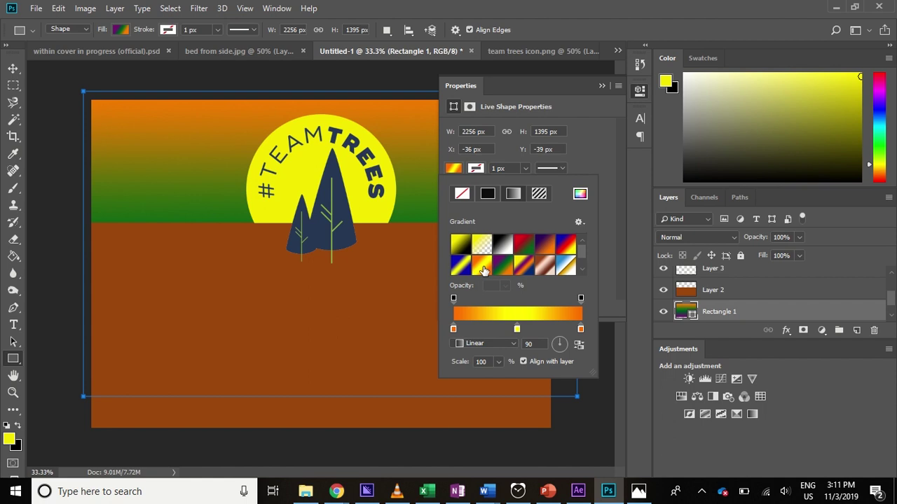
{"action": "scroll", "coordinate": [580, 259], "scroll_direction": "down", "scroll_amount": 1}
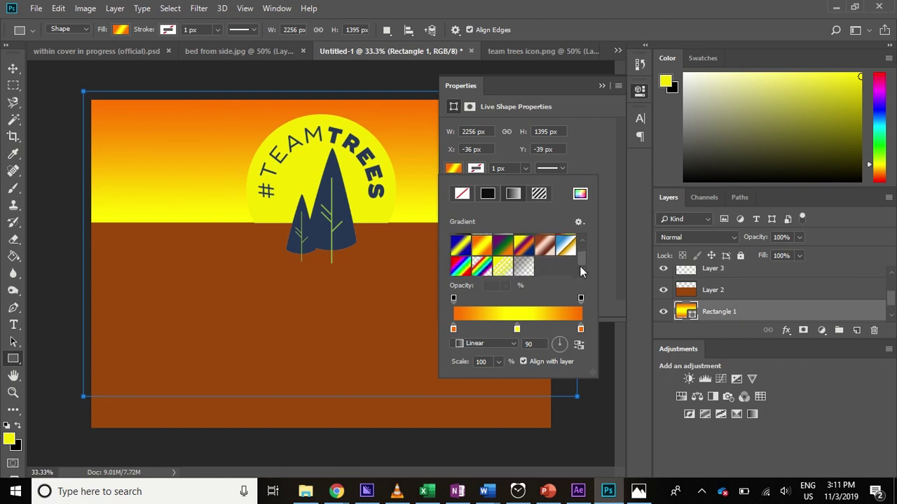
{"action": "left_click", "coordinate": [463, 269]}
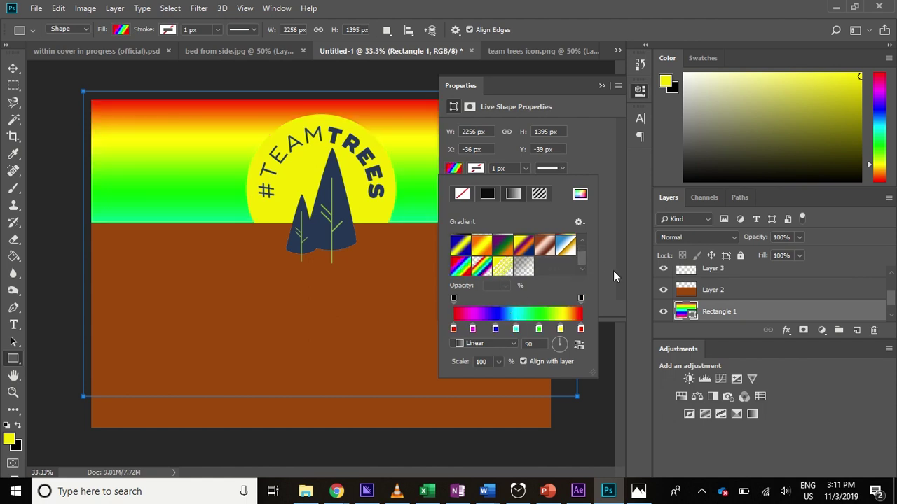
{"action": "scroll", "coordinate": [580, 253], "scroll_direction": "up", "scroll_amount": 1}
{"action": "left_click", "coordinate": [566, 244]}
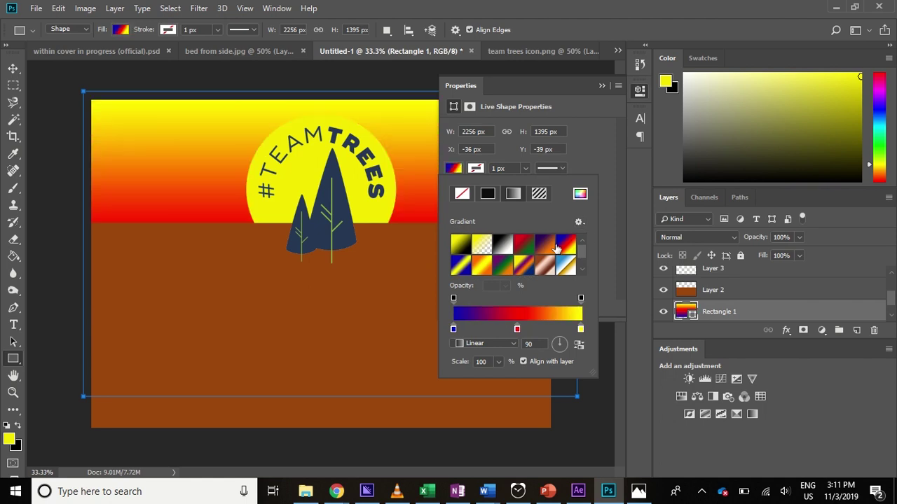
Recolour the yellow end stop of the sky rectangle's gradient to a very dark purple, about #2f0450.
{"action": "double_click", "coordinate": [580, 329]}
{"action": "left_click", "coordinate": [402, 156]}
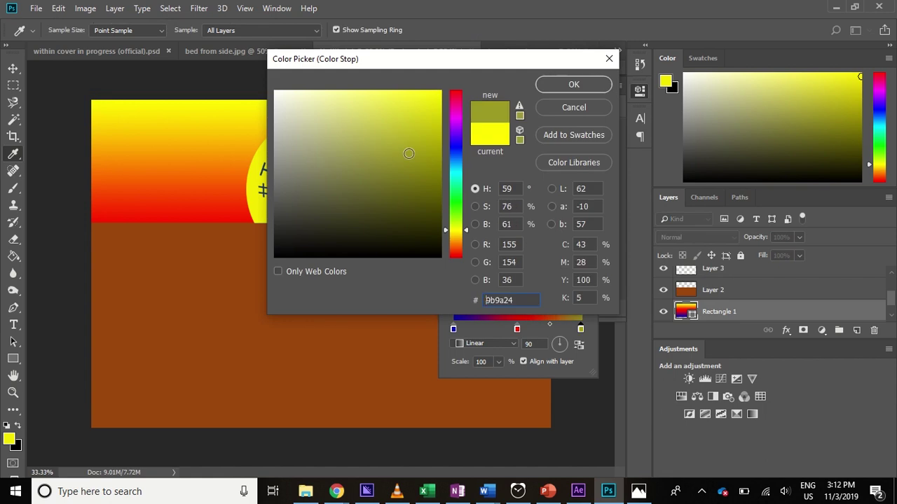
{"action": "left_click_drag", "start_coordinate": [469, 63], "coordinate": [751, 84]}
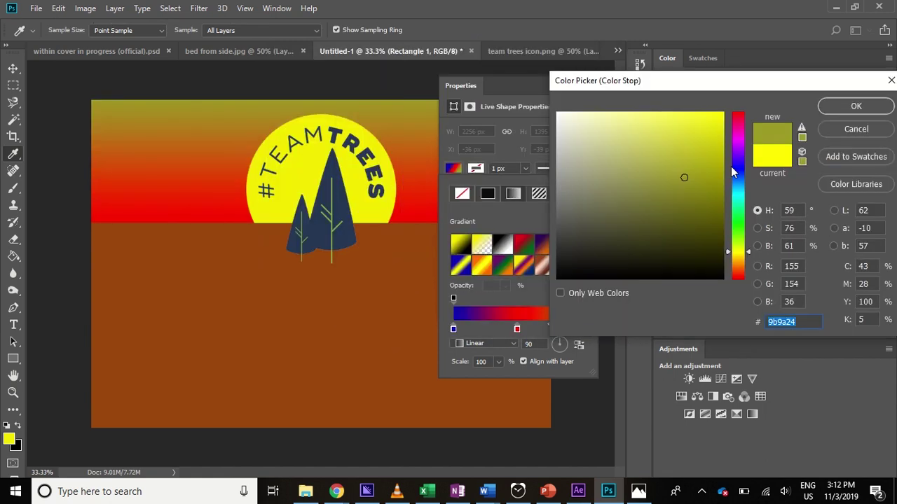
{"action": "mouse_move", "coordinate": [731, 166]}
{"action": "left_mouse_down"}
{"action": "mouse_move", "coordinate": [715, 120]}
{"action": "mouse_move", "coordinate": [689, 141]}
{"action": "mouse_move", "coordinate": [719, 154]}
{"action": "left_mouse_up"}
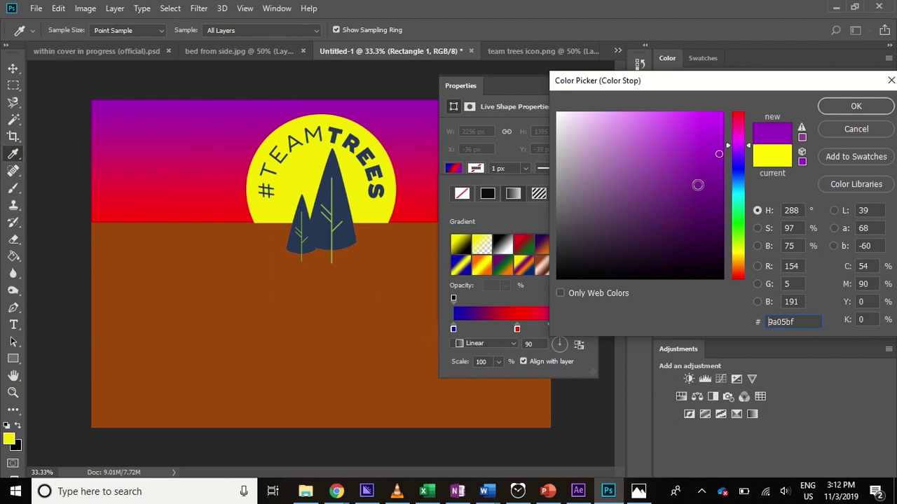
{"action": "left_click_drag", "start_coordinate": [713, 177], "coordinate": [703, 152]}
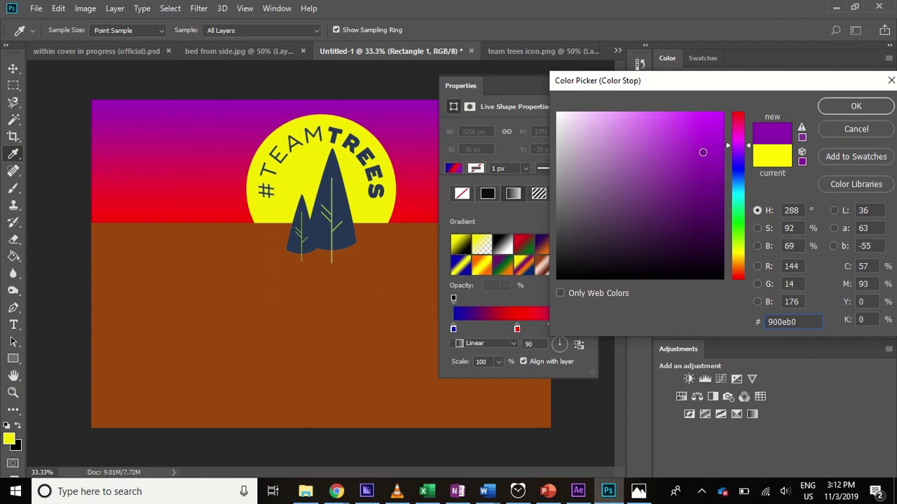
{"action": "left_click_drag", "start_coordinate": [744, 172], "coordinate": [736, 155]}
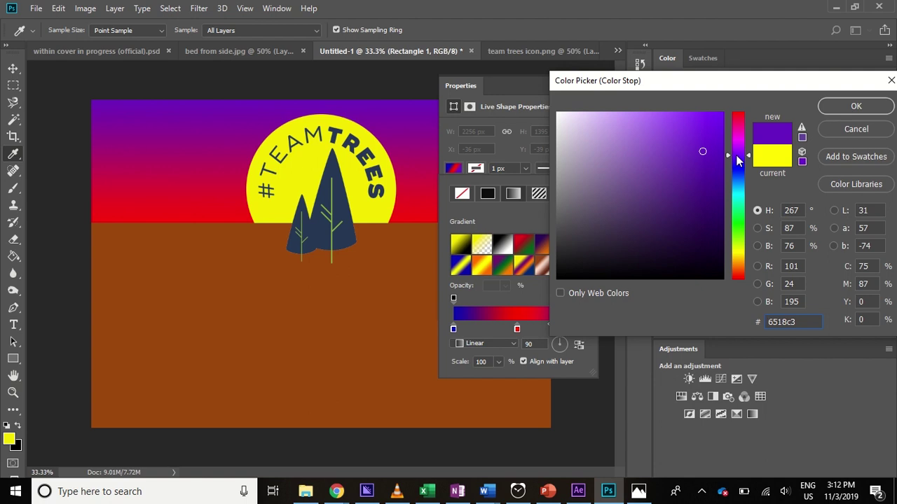
{"action": "left_click", "coordinate": [736, 153]}
{"action": "mouse_move", "coordinate": [714, 184]}
{"action": "left_mouse_down"}
{"action": "mouse_move", "coordinate": [700, 215]}
{"action": "mouse_move", "coordinate": [704, 208]}
{"action": "mouse_move", "coordinate": [714, 228]}
{"action": "left_mouse_up"}
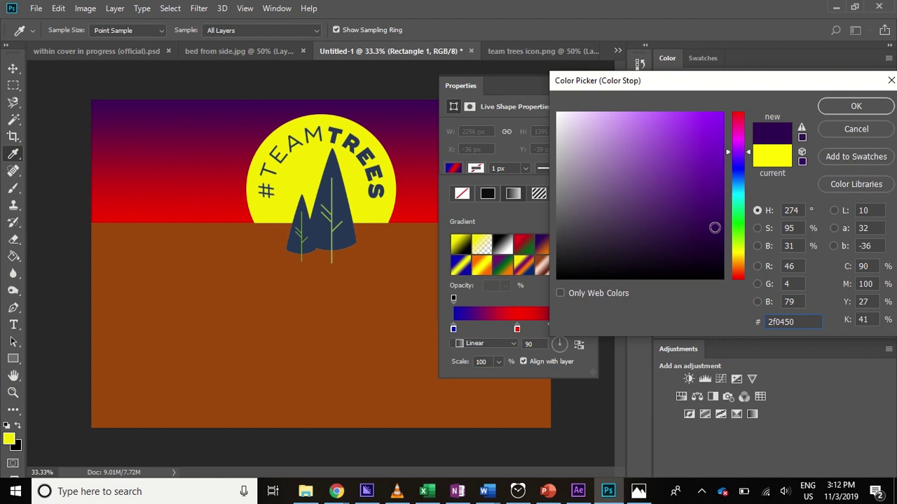
{"action": "left_click", "coordinate": [846, 108]}
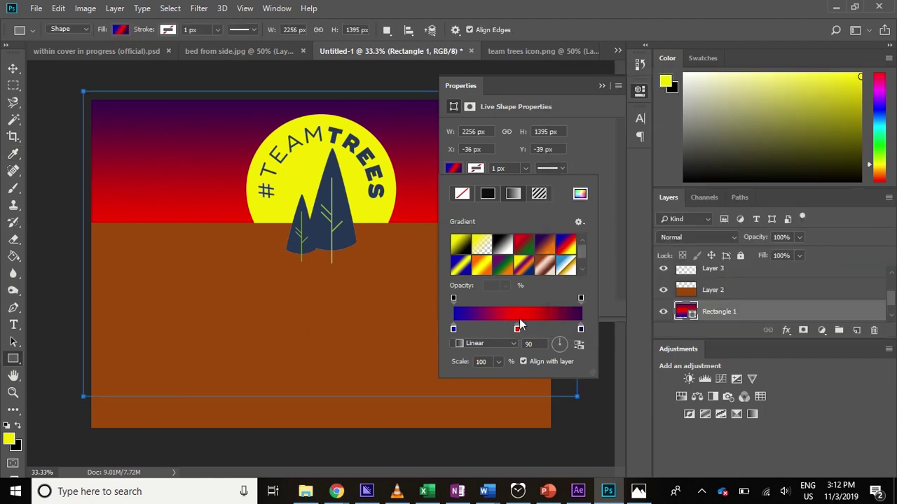
Rearrange the sky gradient's stops into the order red, dark purple, blue, with blue at the far end.
{"action": "mouse_move", "coordinate": [581, 329]}
{"action": "left_mouse_down"}
{"action": "mouse_move", "coordinate": [554, 330]}
{"action": "mouse_move", "coordinate": [564, 332]}
{"action": "left_mouse_up"}
{"action": "left_click_drag", "start_coordinate": [453, 330], "coordinate": [416, 316]}
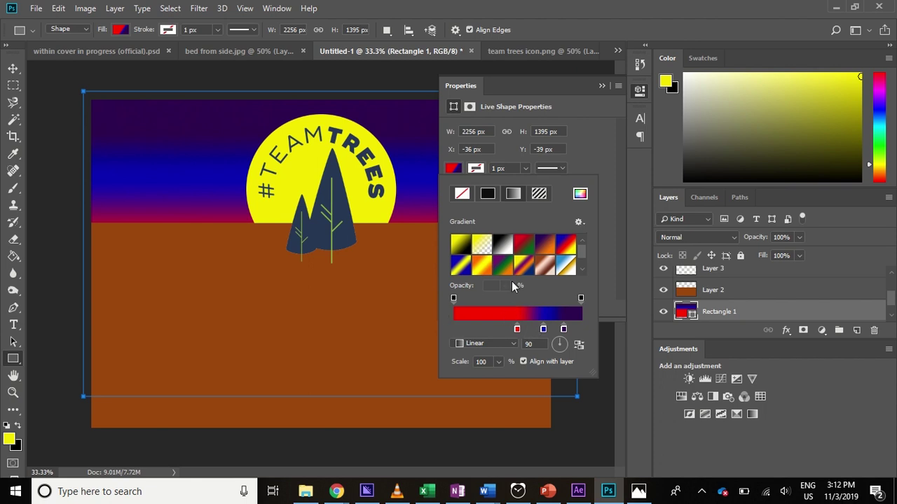
{"action": "left_click_drag", "start_coordinate": [518, 329], "coordinate": [550, 331]}
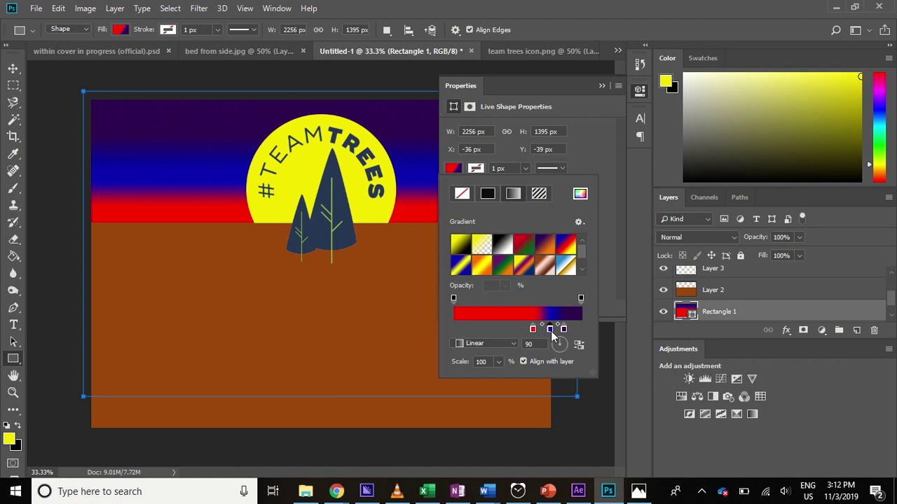
{"action": "left_click_drag", "start_coordinate": [557, 331], "coordinate": [580, 334]}
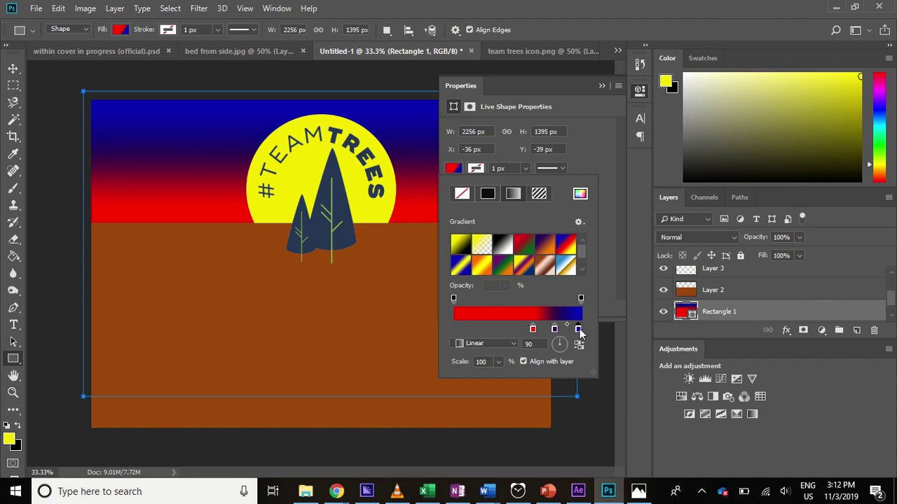
Recolour the blue end stop of the sky gradient to dark navy #070345.
{"action": "double_click", "coordinate": [578, 329]}
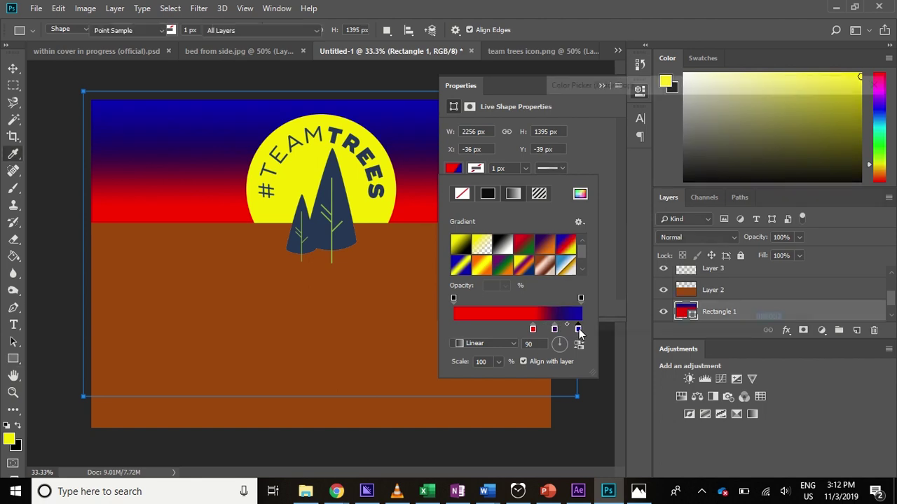
{"action": "mouse_move", "coordinate": [667, 234]}
{"action": "left_mouse_down"}
{"action": "mouse_move", "coordinate": [693, 203]}
{"action": "mouse_move", "coordinate": [709, 221]}
{"action": "mouse_move", "coordinate": [706, 234]}
{"action": "left_mouse_up"}
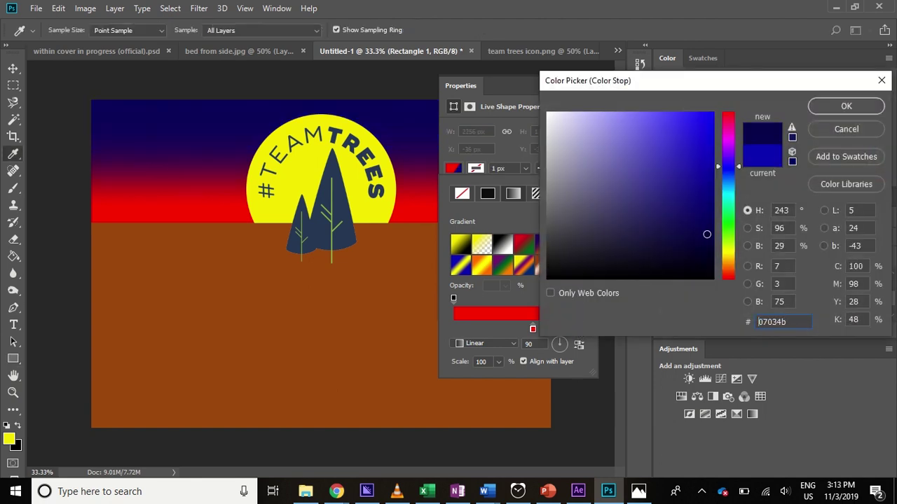
{"action": "left_click", "coordinate": [846, 107]}
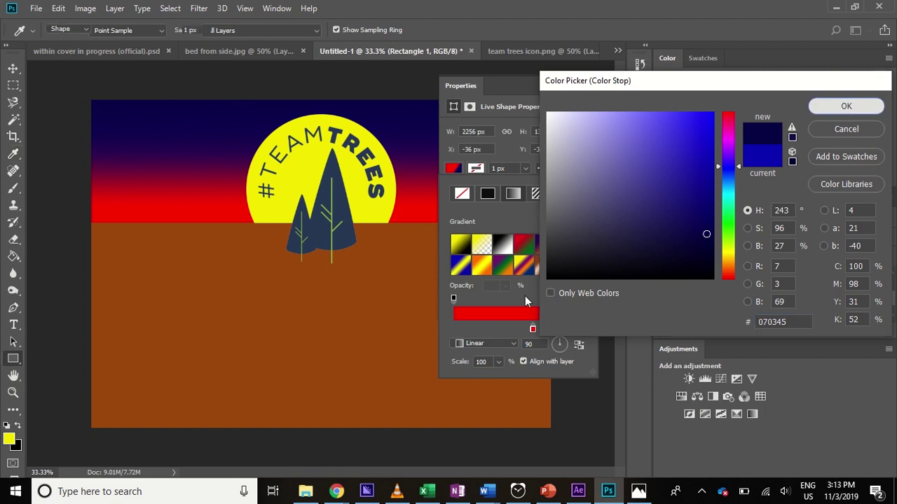
Shift the sky gradient's red stop towards the middle, brighten the purple stop to about #480979, and close the shape properties.
{"action": "left_click_drag", "start_coordinate": [554, 330], "coordinate": [513, 331]}
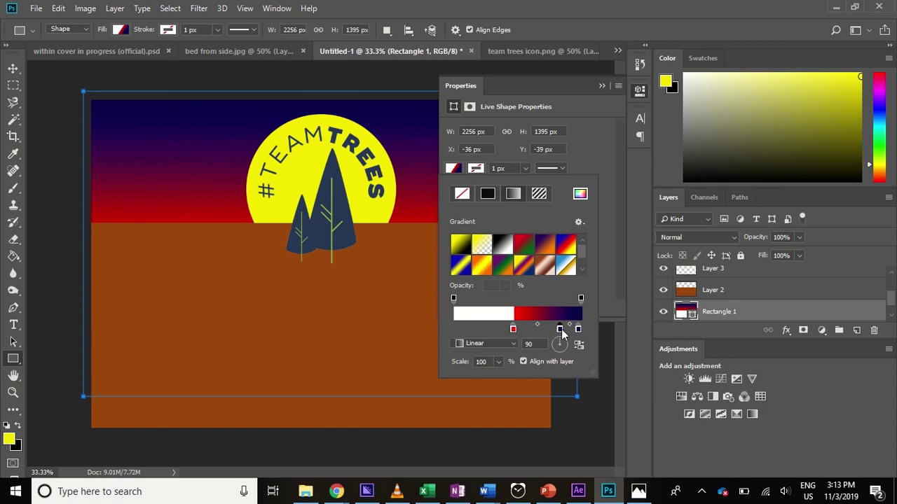
{"action": "double_click", "coordinate": [560, 329]}
{"action": "left_click", "coordinate": [699, 202]}
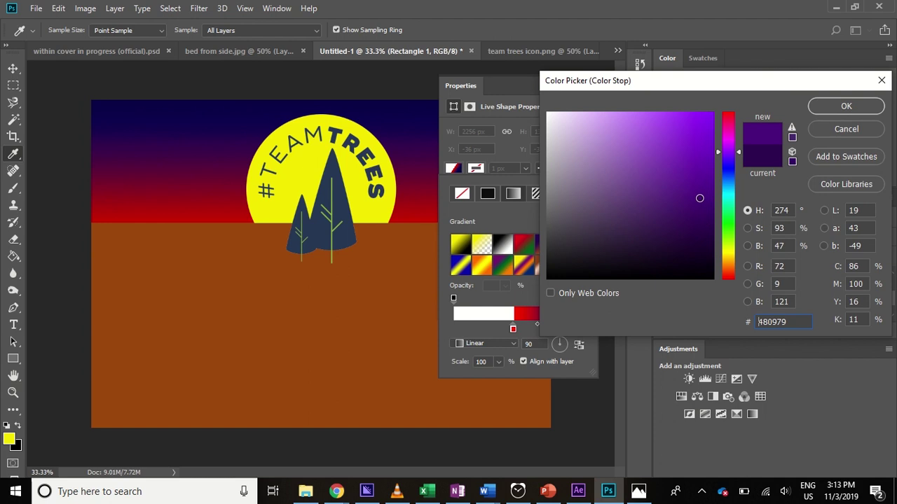
{"action": "left_click_drag", "start_coordinate": [699, 202], "coordinate": [704, 199]}
{"action": "left_click", "coordinate": [831, 109]}
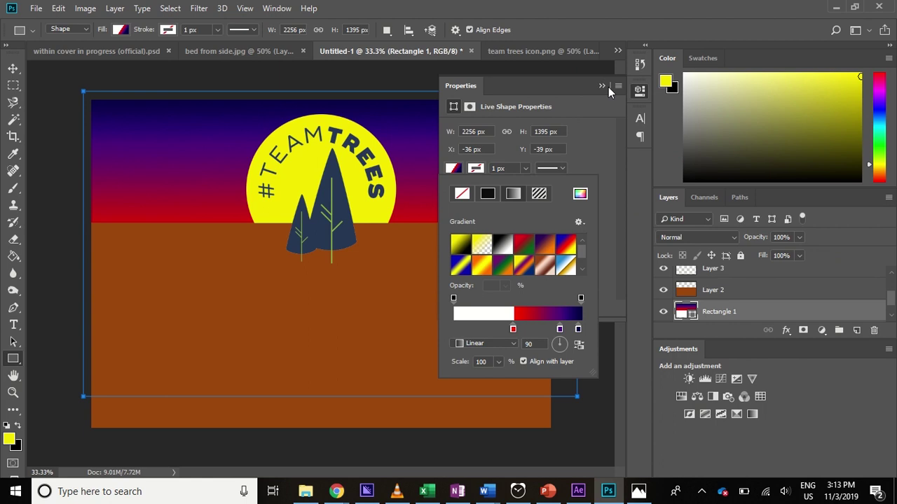
{"action": "left_click", "coordinate": [608, 87]}
{"action": "left_click", "coordinate": [602, 86]}
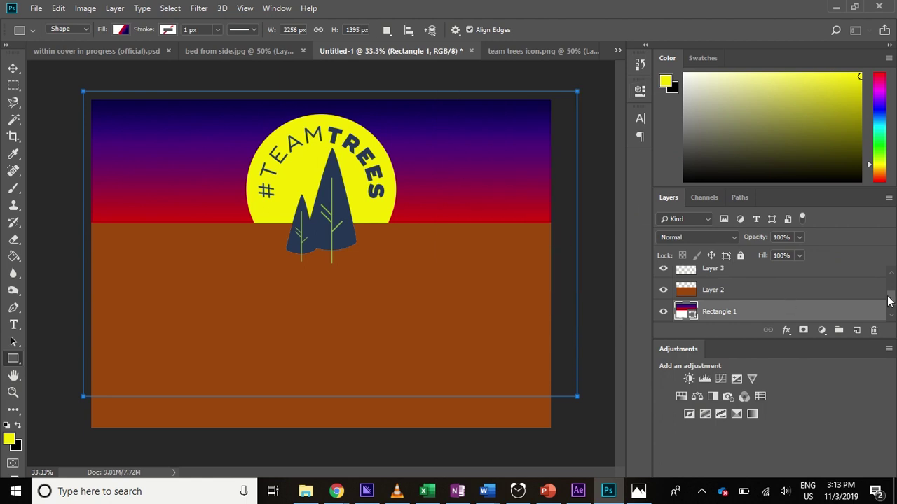
Draw a circle of about 753 x 753 px directly above the sky rectangle layer, behind the yellow sun.
{"action": "mouse_move", "coordinate": [889, 300]}
{"action": "left_mouse_down"}
{"action": "mouse_move", "coordinate": [891, 274]}
{"action": "mouse_move", "coordinate": [893, 283]}
{"action": "left_mouse_up"}
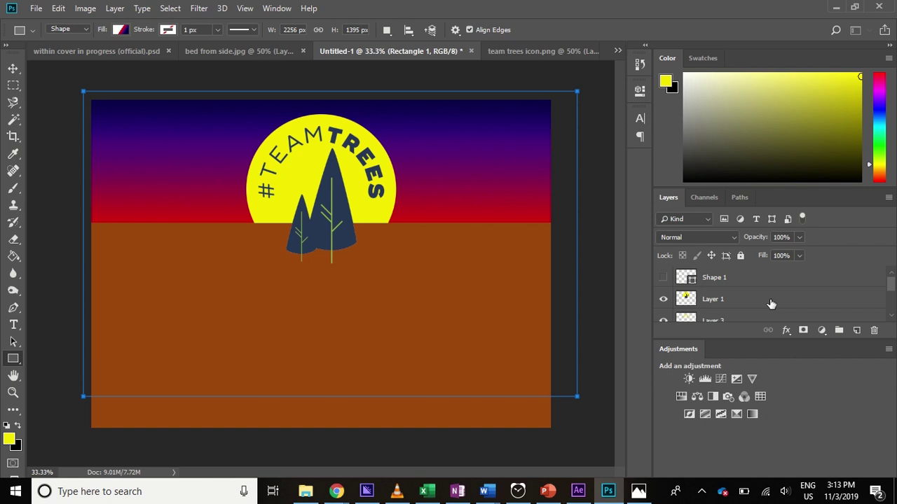
{"action": "left_click", "coordinate": [729, 300]}
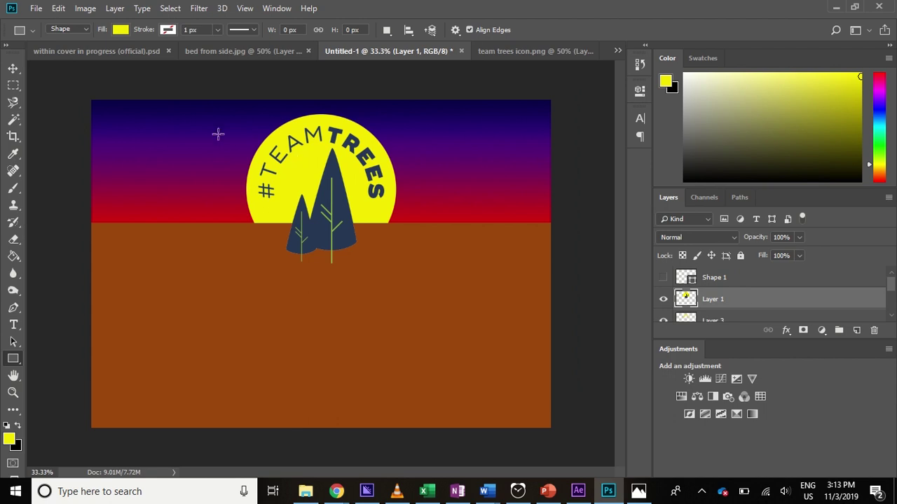
{"action": "left_click", "coordinate": [696, 320]}
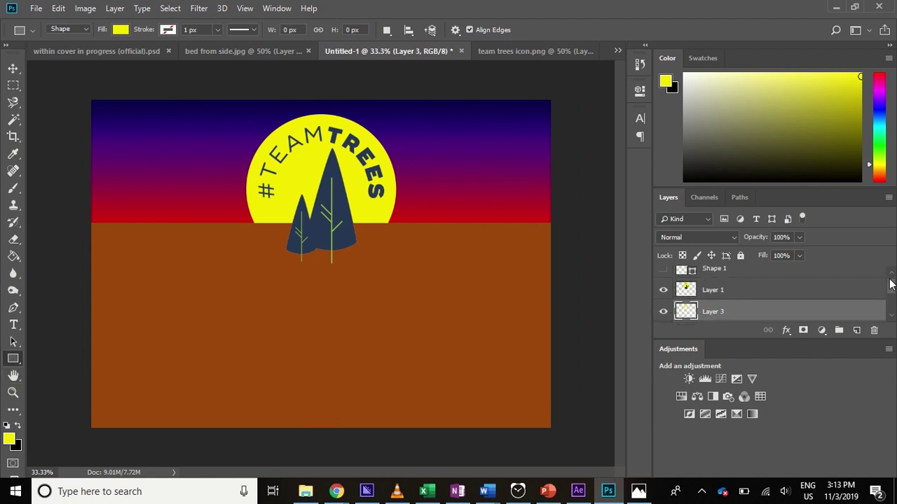
{"action": "scroll", "coordinate": [891, 284], "scroll_direction": "down", "scroll_amount": 2}
{"action": "left_click", "coordinate": [792, 313]}
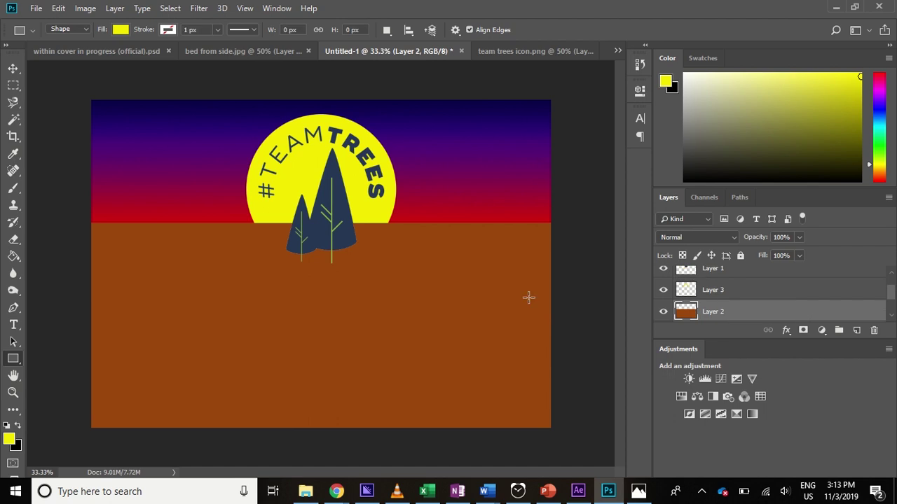
{"action": "scroll", "coordinate": [888, 300], "scroll_direction": "down", "scroll_amount": 2}
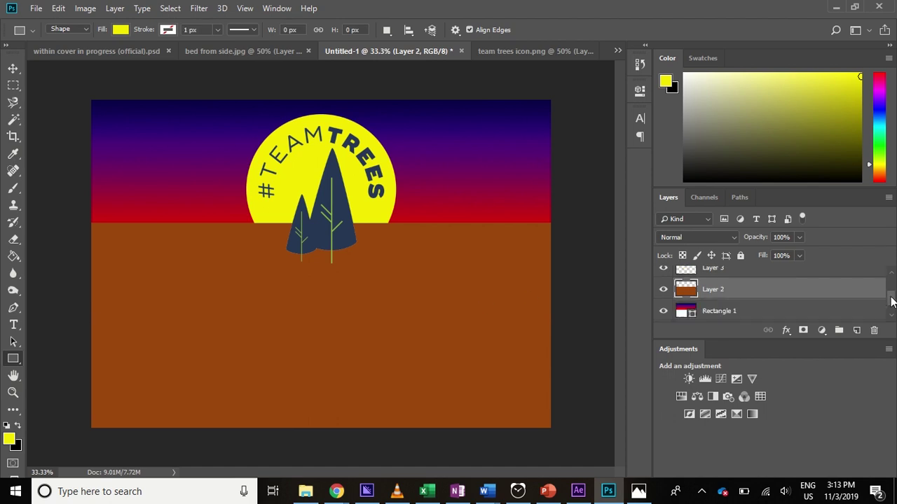
{"action": "left_click", "coordinate": [794, 311]}
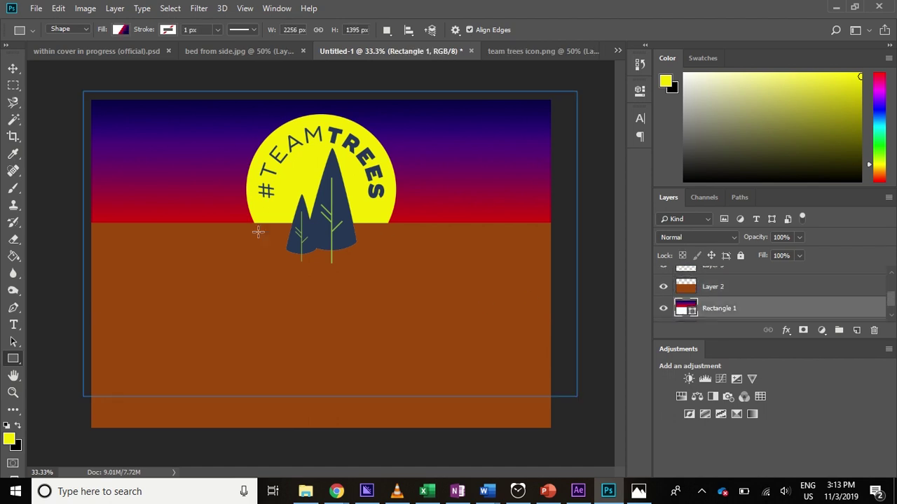
{"action": "right_click", "coordinate": [12, 359]}
{"action": "left_click", "coordinate": [56, 384]}
{"action": "left_click_drag", "start_coordinate": [238, 120], "coordinate": [456, 282]}
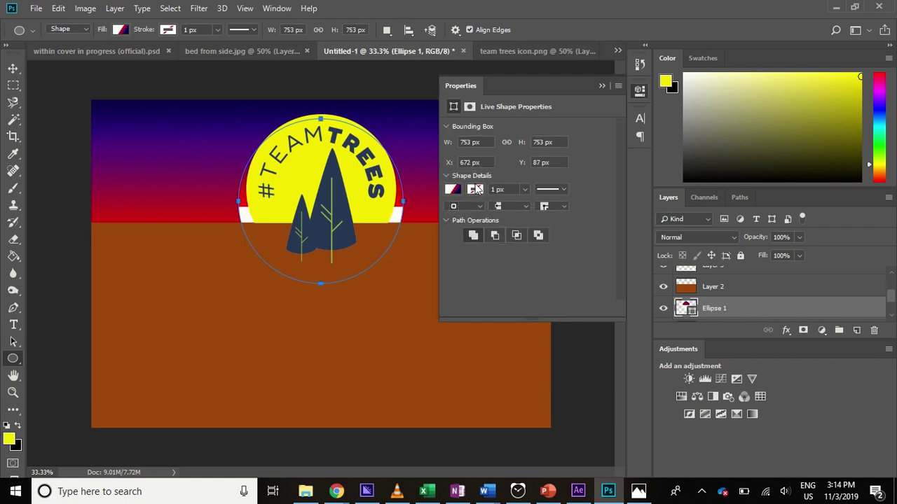
Apply the blue, red, yellow gradient preset to the new circle's fill.
{"action": "left_click", "coordinate": [477, 189]}
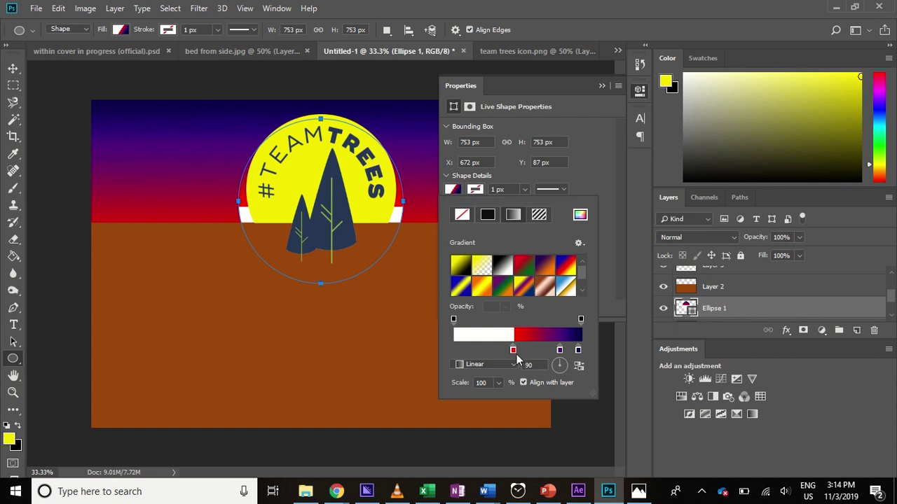
{"action": "left_click_drag", "start_coordinate": [512, 350], "coordinate": [426, 344]}
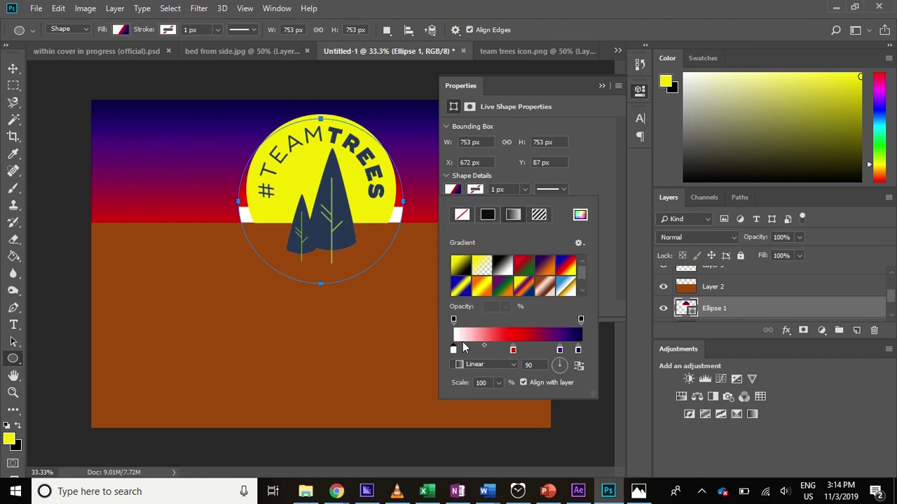
{"action": "left_click", "coordinate": [559, 350]}
{"action": "left_click", "coordinate": [566, 267]}
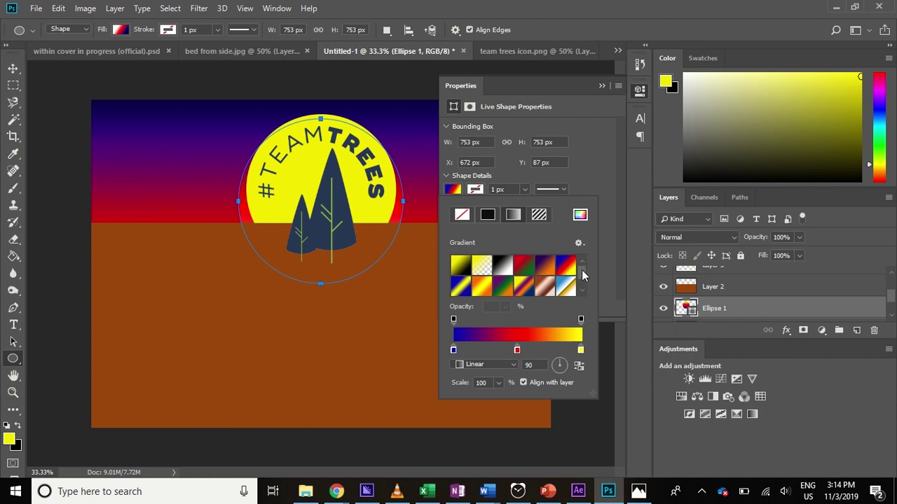
{"action": "left_click_drag", "start_coordinate": [582, 271], "coordinate": [581, 286]}
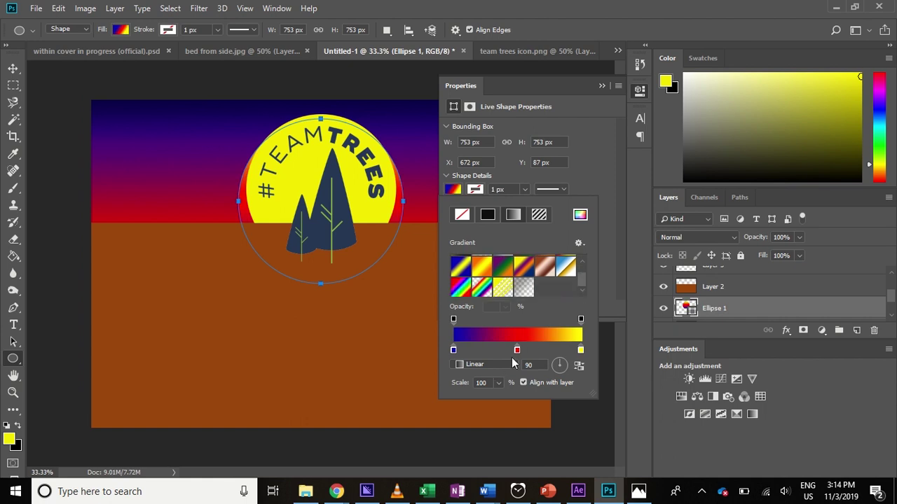
Shift the red stop of the circle's gradient towards the blue end and recolour the blue stop to orange #ff7800.
{"action": "left_click_drag", "start_coordinate": [516, 351], "coordinate": [503, 351]}
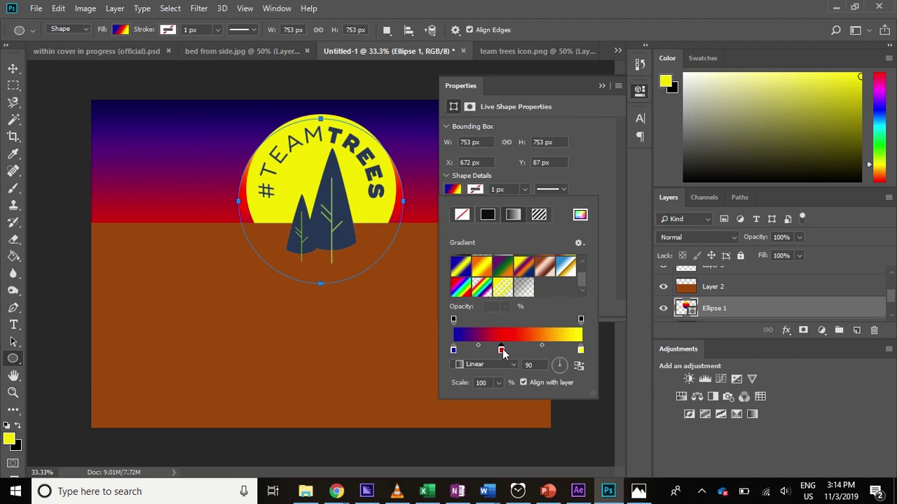
{"action": "left_click", "coordinate": [453, 351]}
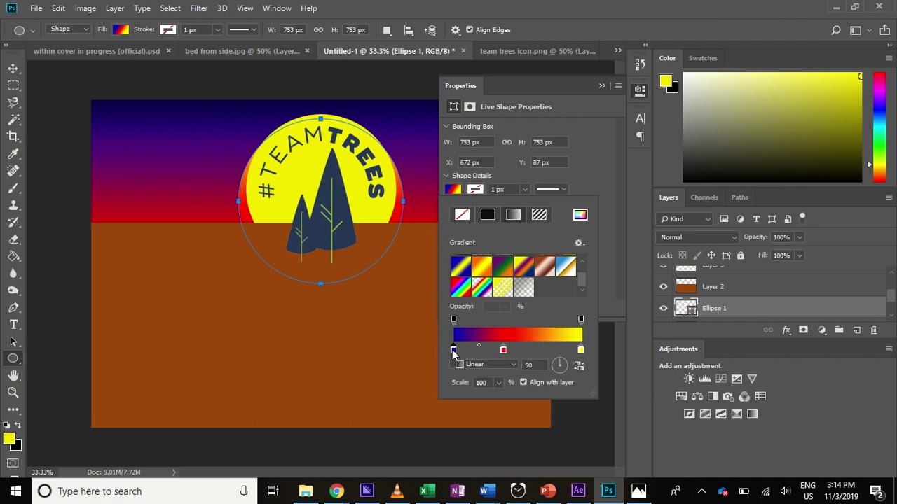
{"action": "double_click", "coordinate": [453, 351]}
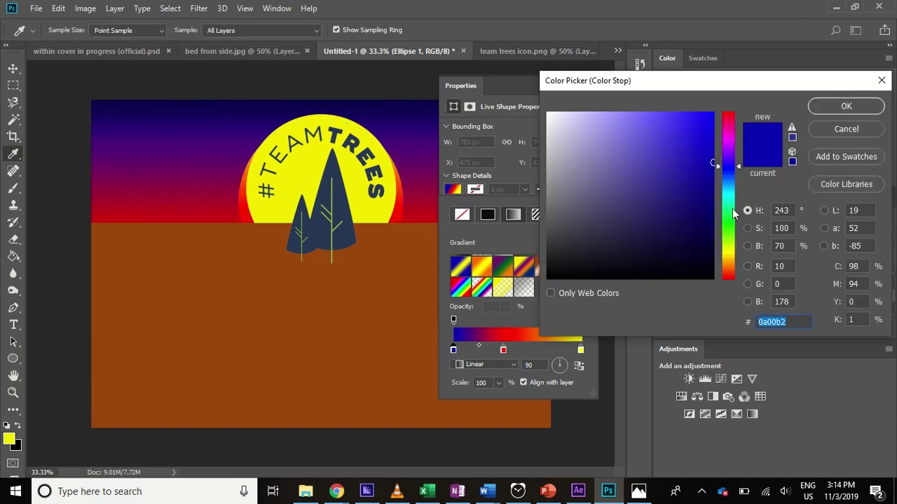
{"action": "mouse_move", "coordinate": [733, 214]}
{"action": "left_mouse_down"}
{"action": "mouse_move", "coordinate": [729, 274]}
{"action": "mouse_move", "coordinate": [728, 255]}
{"action": "mouse_move", "coordinate": [729, 266]}
{"action": "left_mouse_up"}
{"action": "left_click", "coordinate": [712, 114]}
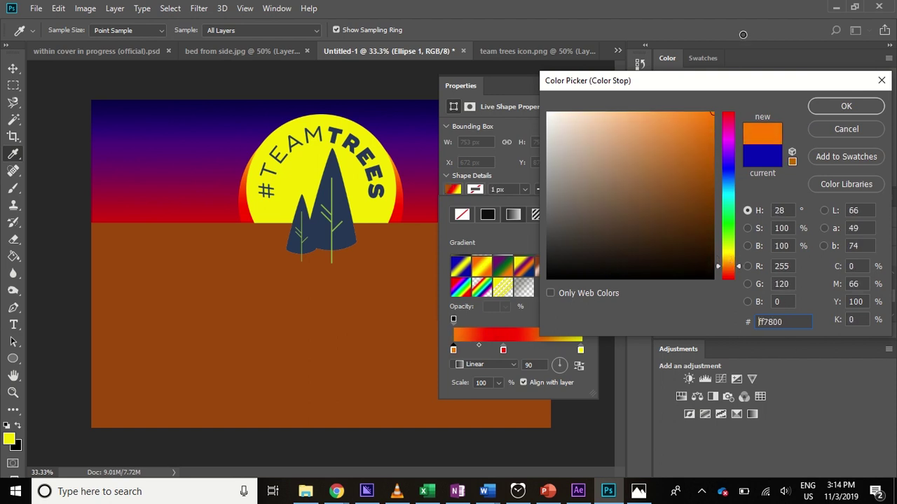
{"action": "left_click", "coordinate": [841, 102]}
Arrange the circle's gradient stops as white, red, orange, yellow and change the gradient style to Radial.
{"action": "left_click_drag", "start_coordinate": [496, 350], "coordinate": [473, 351]}
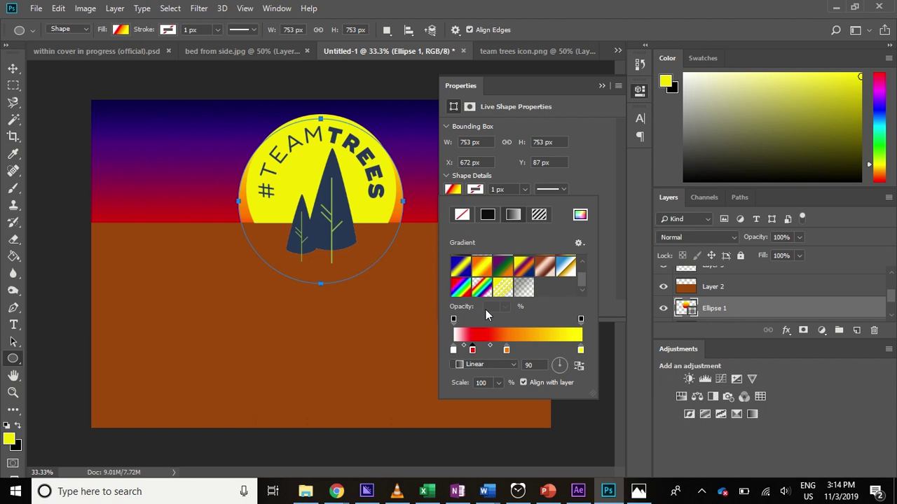
{"action": "left_click", "coordinate": [508, 366]}
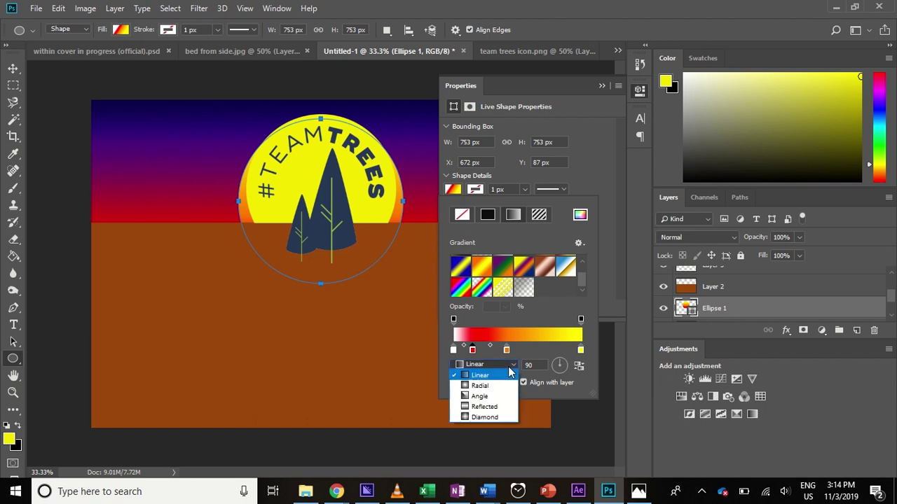
{"action": "left_click", "coordinate": [495, 386]}
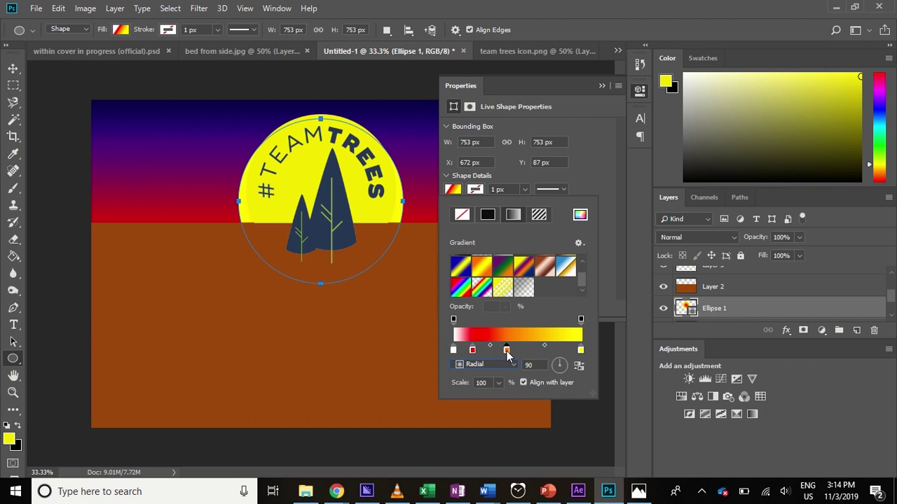
Rearrange the circle's radial gradient stops so yellow sits near the start, red past the middle and orange at the outer end.
{"action": "left_click_drag", "start_coordinate": [507, 349], "coordinate": [581, 374]}
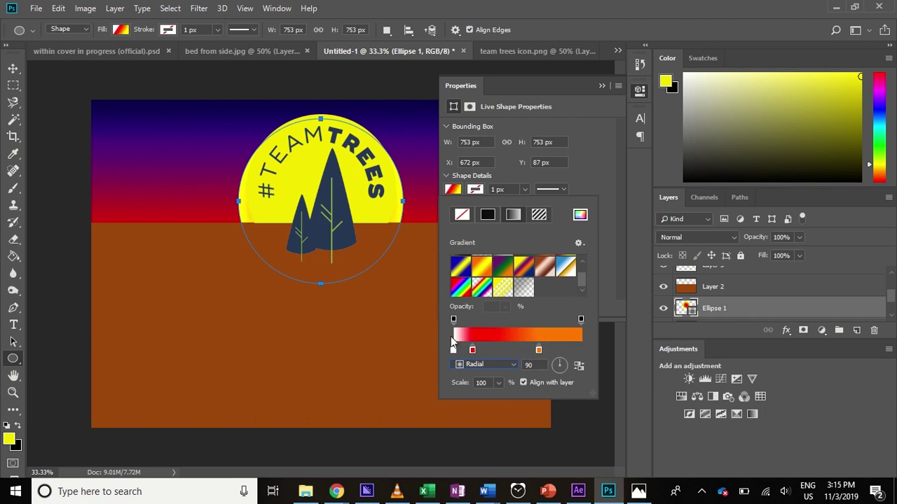
{"action": "left_click", "coordinate": [495, 349]}
{"action": "left_click_drag", "start_coordinate": [495, 350], "coordinate": [575, 351]}
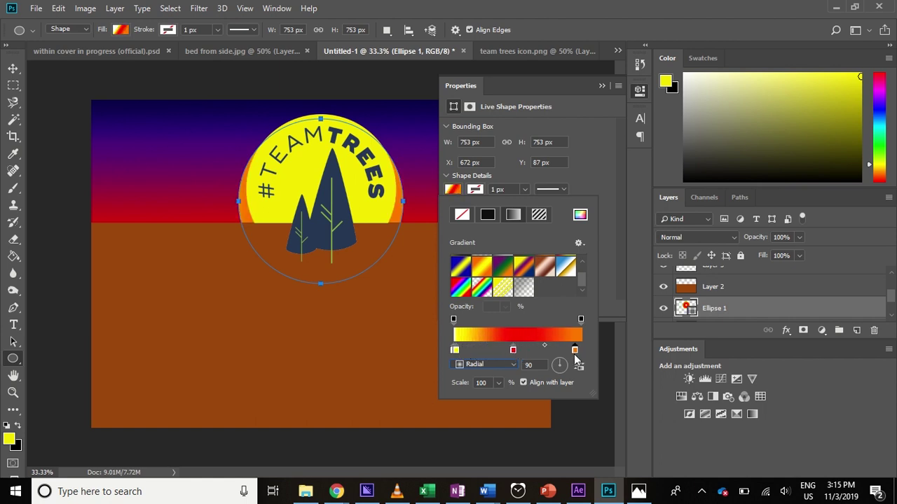
{"action": "left_click_drag", "start_coordinate": [513, 350], "coordinate": [531, 351]}
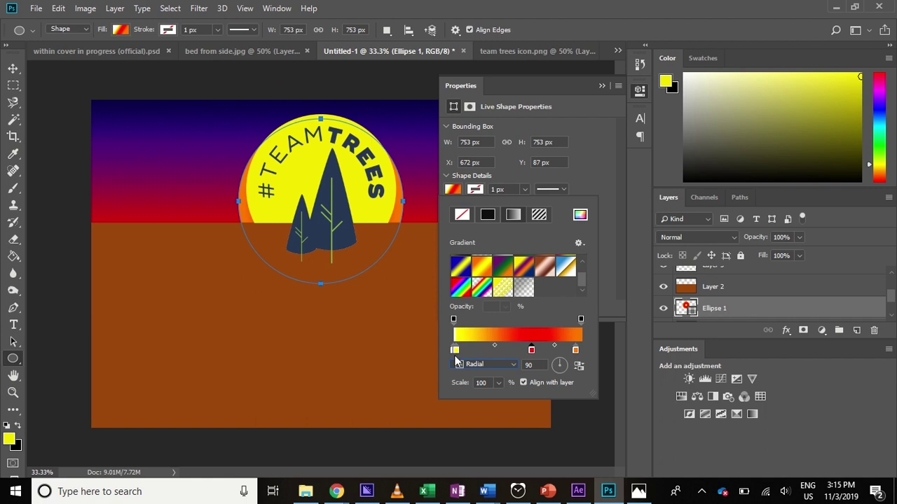
Move the gradient's white stop between the yellow and red stops and recolour it yellow.
{"action": "left_click", "coordinate": [463, 351]}
{"action": "mouse_move", "coordinate": [464, 351]}
{"action": "left_mouse_down"}
{"action": "mouse_move", "coordinate": [473, 349]}
{"action": "mouse_move", "coordinate": [447, 351]}
{"action": "left_mouse_up"}
{"action": "left_click", "coordinate": [455, 350]}
{"action": "double_click", "coordinate": [490, 350]}
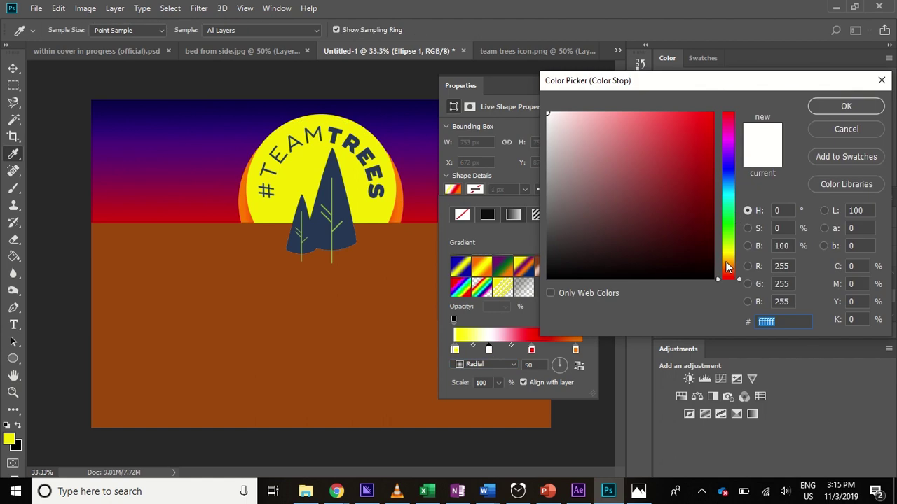
{"action": "left_click_drag", "start_coordinate": [727, 267], "coordinate": [729, 252]}
{"action": "left_click_drag", "start_coordinate": [679, 166], "coordinate": [713, 111]}
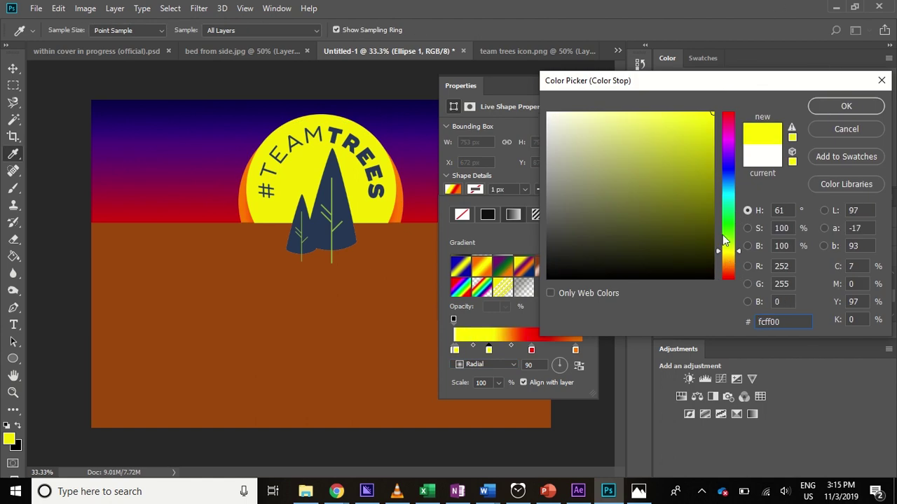
{"action": "left_click", "coordinate": [733, 256]}
{"action": "left_click", "coordinate": [841, 106]}
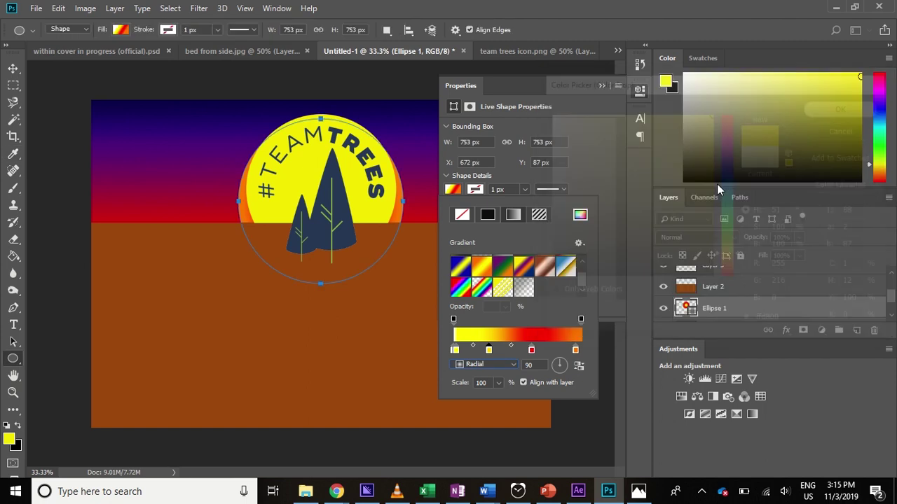
Reorder the circle's gradient stops to run yellow, yellow, orange, red outward, and close the gradient settings.
{"action": "left_click_drag", "start_coordinate": [485, 350], "coordinate": [521, 350]}
{"action": "left_click", "coordinate": [565, 351]}
{"action": "left_click", "coordinate": [522, 350]}
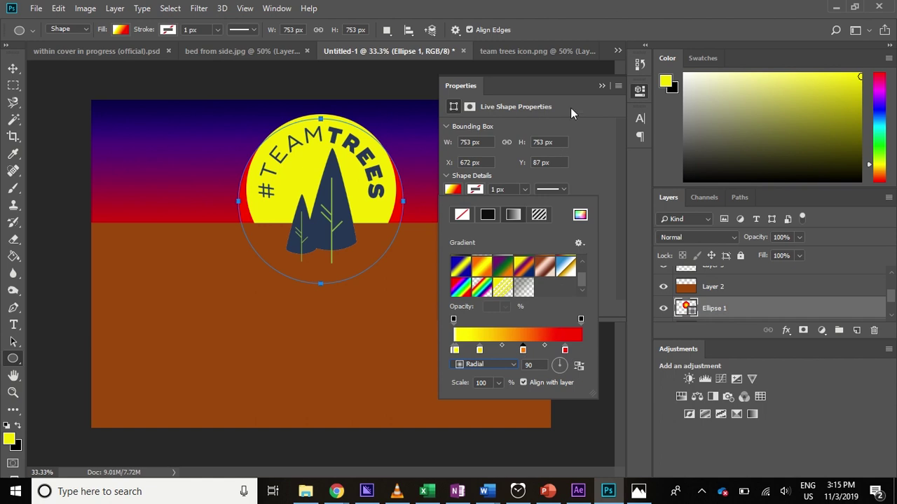
{"action": "left_click", "coordinate": [600, 84]}
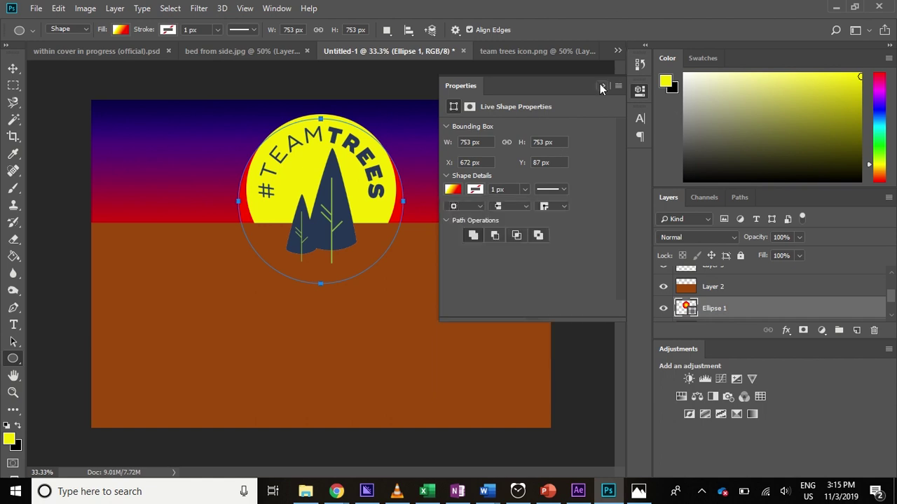
Move the Ellipse 1 gradient circle up so it rings the yellow logo circle evenly, and apply the transformation.
{"action": "left_click", "coordinate": [600, 84]}
{"action": "key", "text": "ctrl+t"}
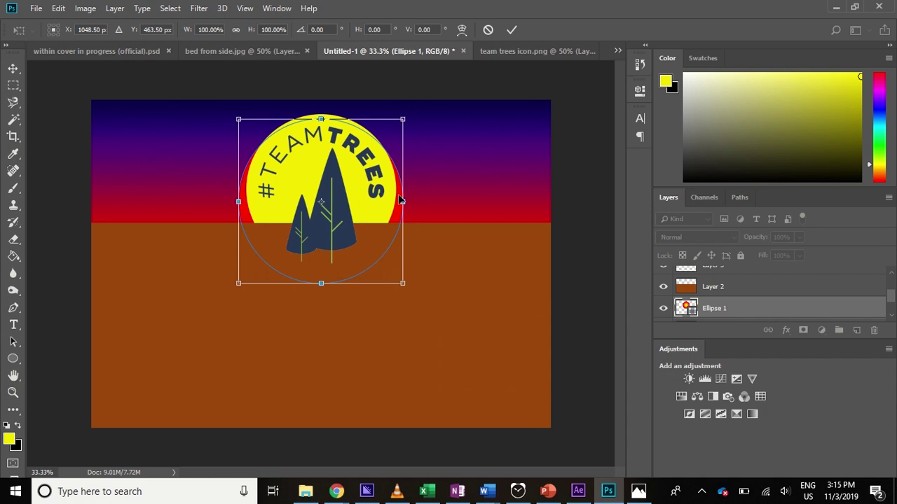
{"action": "left_click_drag", "start_coordinate": [396, 210], "coordinate": [396, 199]}
{"action": "mouse_move", "coordinate": [396, 200]}
{"action": "left_mouse_down"}
{"action": "mouse_move", "coordinate": [394, 210]}
{"action": "mouse_move", "coordinate": [353, 203]}
{"action": "mouse_move", "coordinate": [398, 201]}
{"action": "left_mouse_up"}
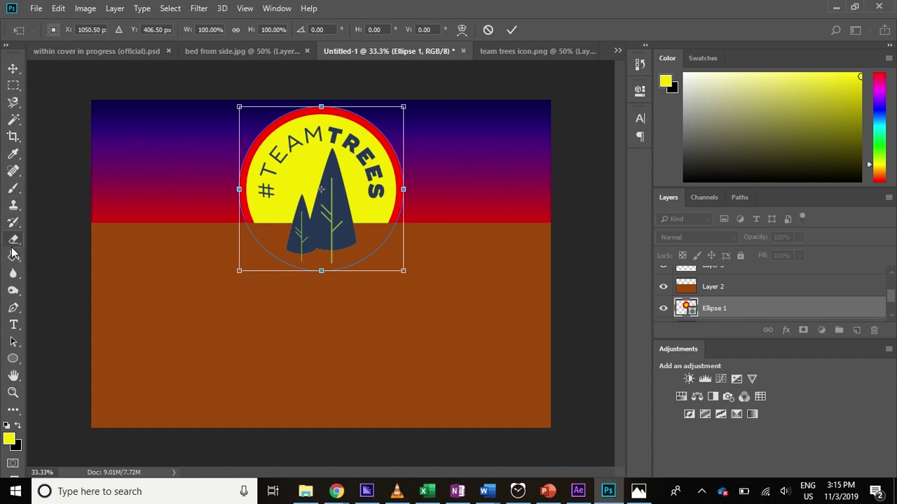
{"action": "left_click", "coordinate": [14, 204]}
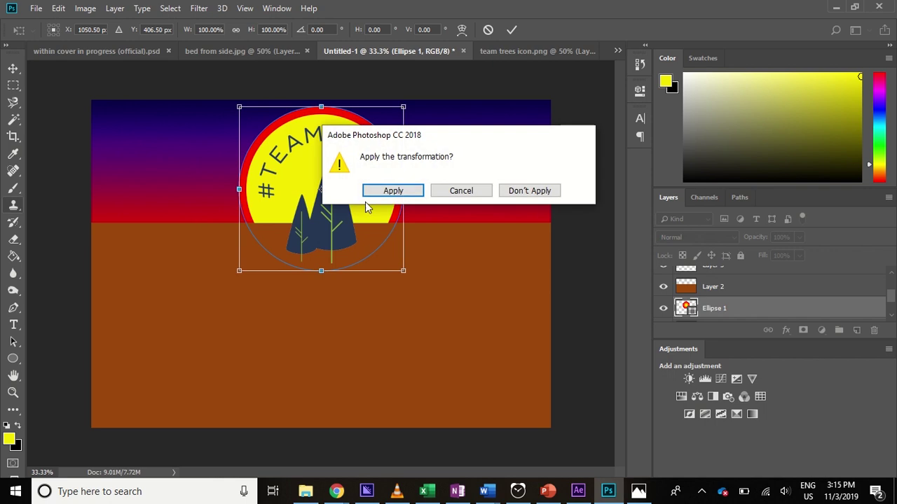
{"action": "left_click", "coordinate": [402, 191]}
Delete the logo's yellow background from Layer 1 using a Magic Wand selection, deselect, and hide Layer 3.
{"action": "scroll", "coordinate": [891, 287], "scroll_direction": "up", "scroll_amount": 3}
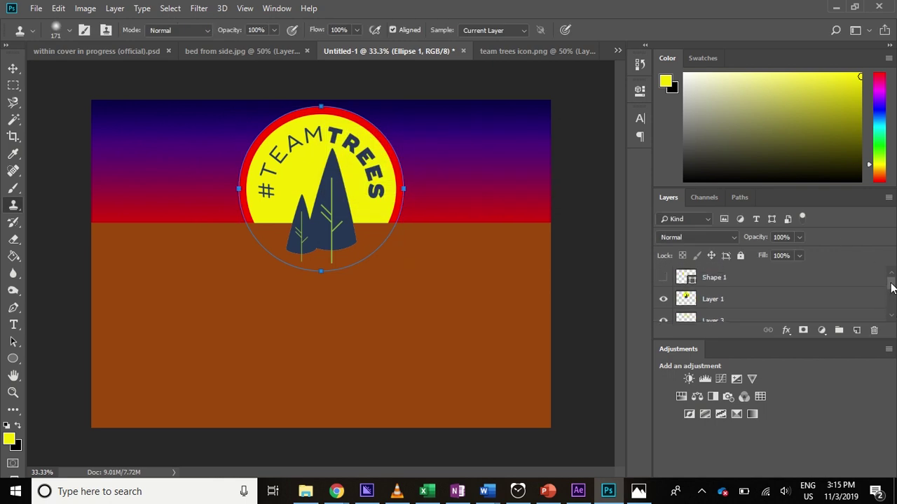
{"action": "left_click", "coordinate": [763, 302]}
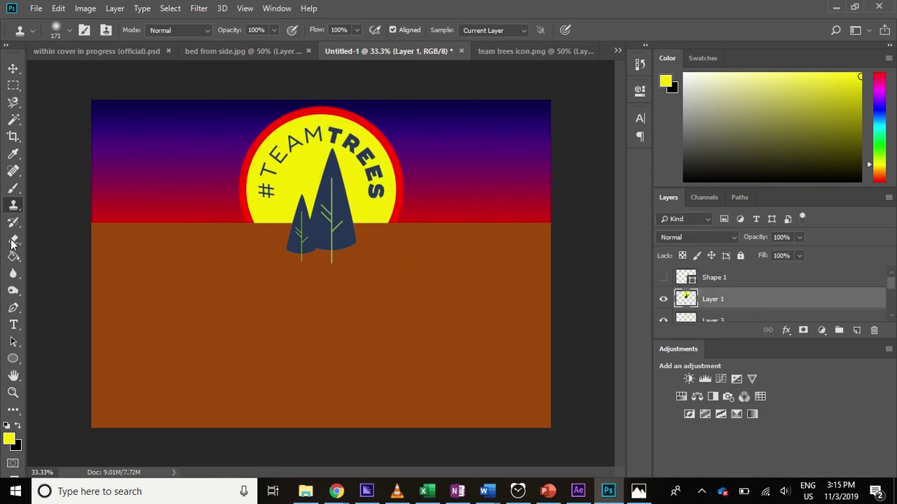
{"action": "left_click", "coordinate": [13, 119]}
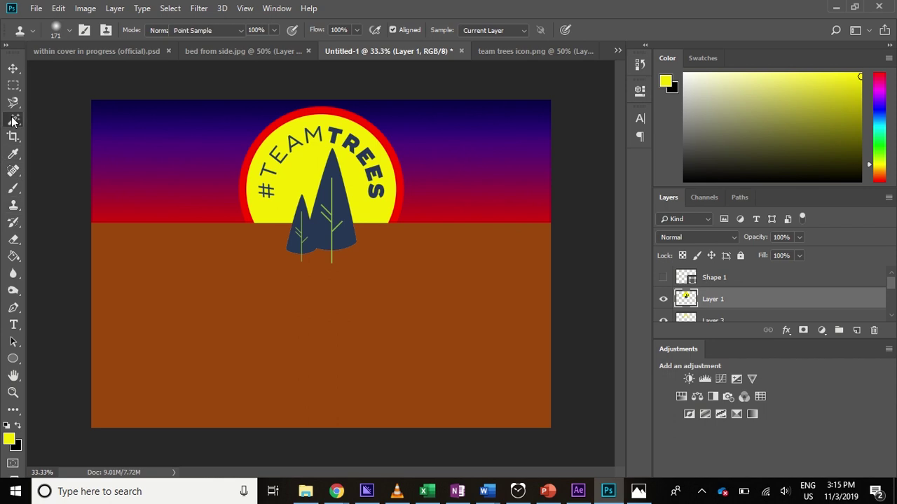
{"action": "left_click", "coordinate": [266, 190]}
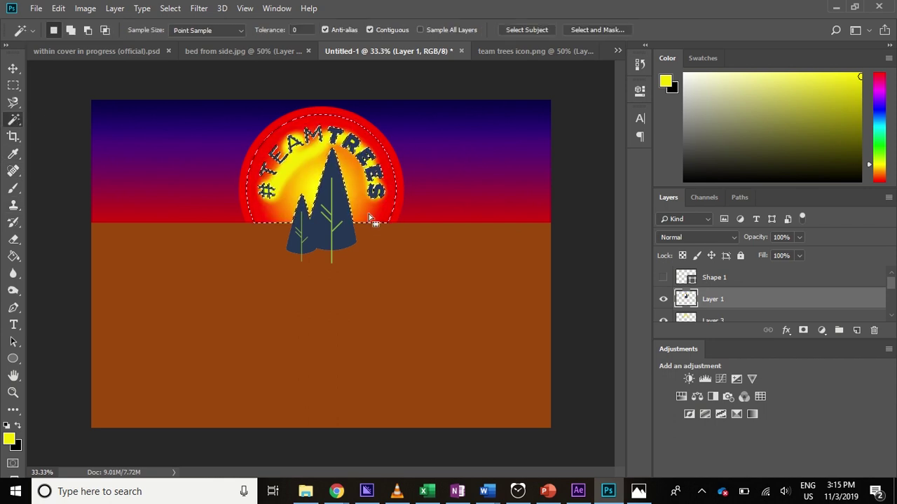
{"action": "key", "text": "ctrl+d"}
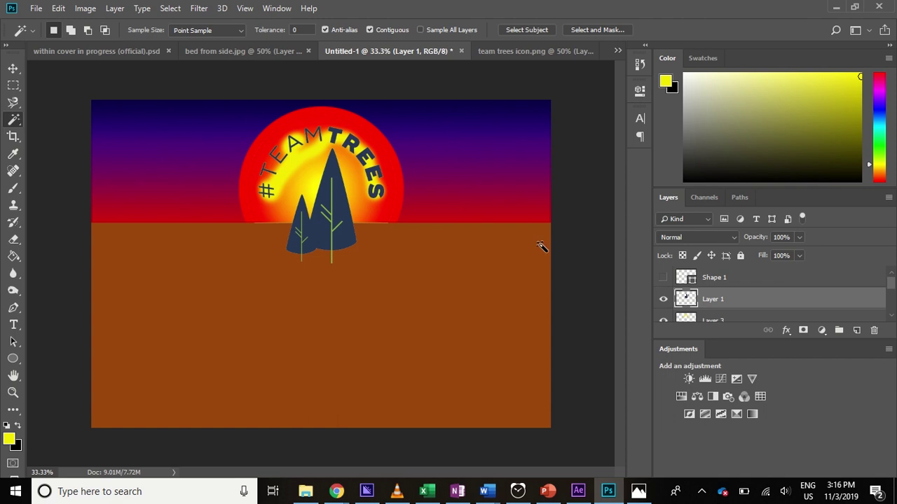
{"action": "scroll", "coordinate": [827, 301], "scroll_direction": "down", "scroll_amount": 1}
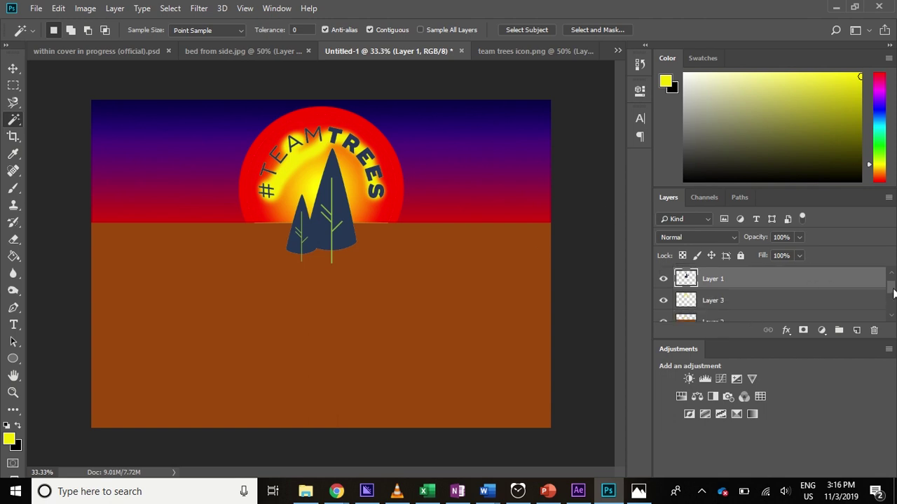
{"action": "left_click", "coordinate": [664, 301]}
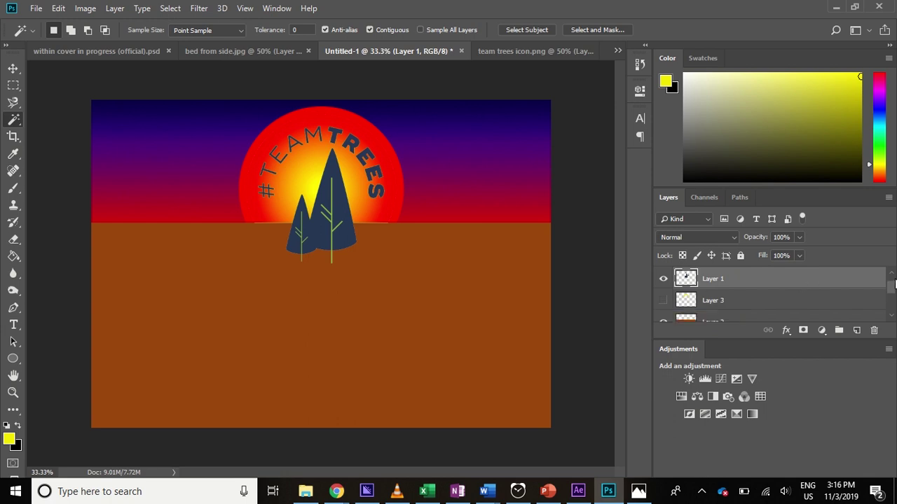
Rasterize the Ellipse 1 layer so that image adjustments can be applied to it.
{"action": "left_click_drag", "start_coordinate": [894, 285], "coordinate": [894, 301]}
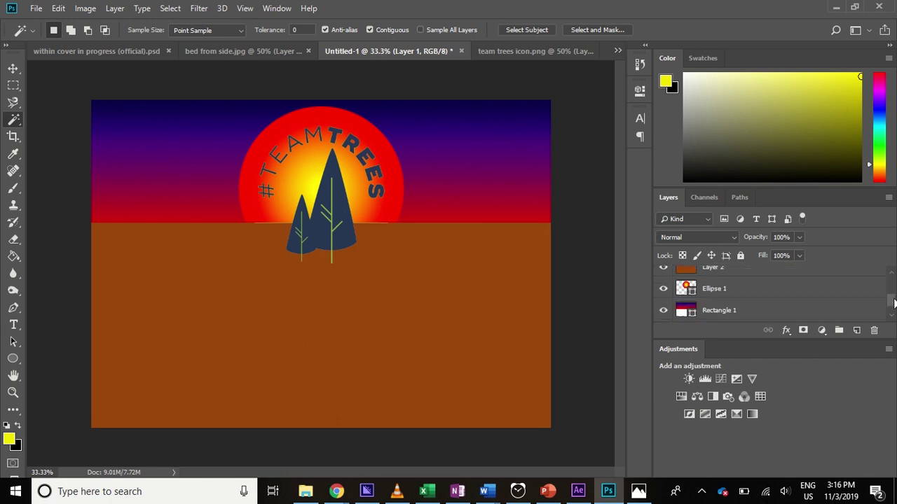
{"action": "left_click", "coordinate": [744, 288]}
{"action": "right_click", "coordinate": [743, 287]}
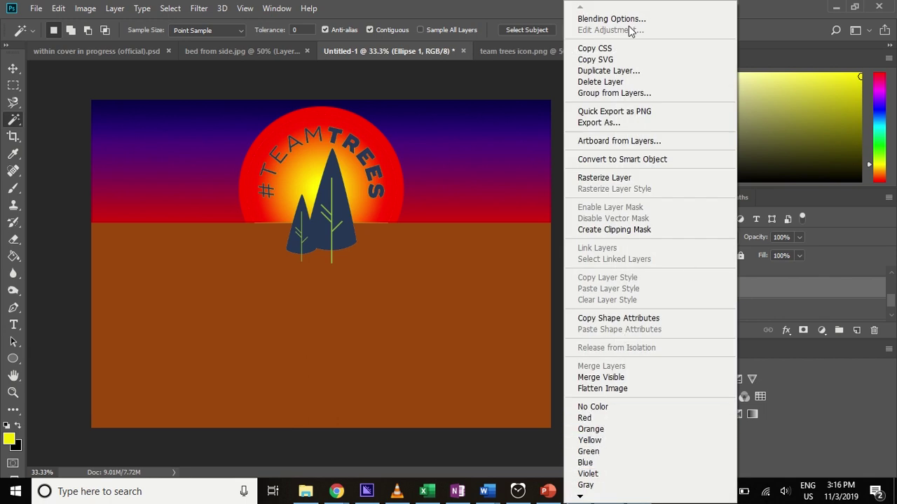
{"action": "left_click", "coordinate": [79, 14]}
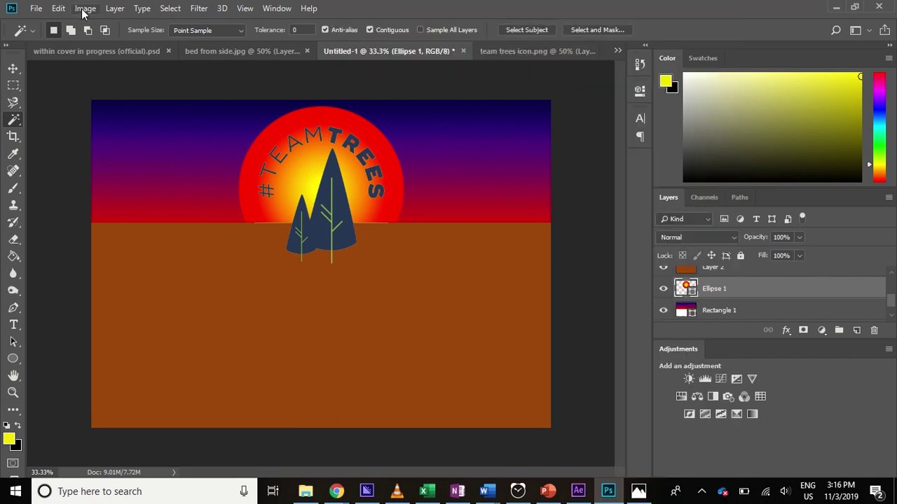
{"action": "left_click", "coordinate": [84, 10]}
{"action": "mouse_move", "coordinate": [138, 43]}
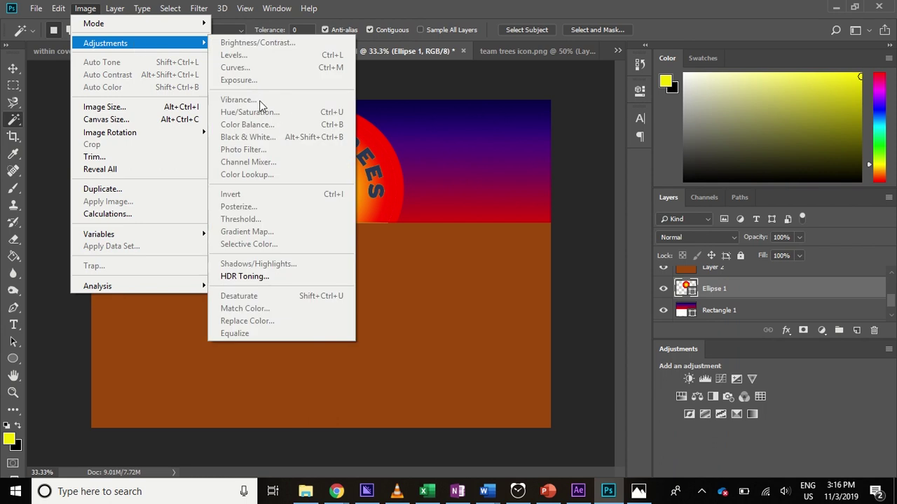
{"action": "left_click", "coordinate": [729, 287]}
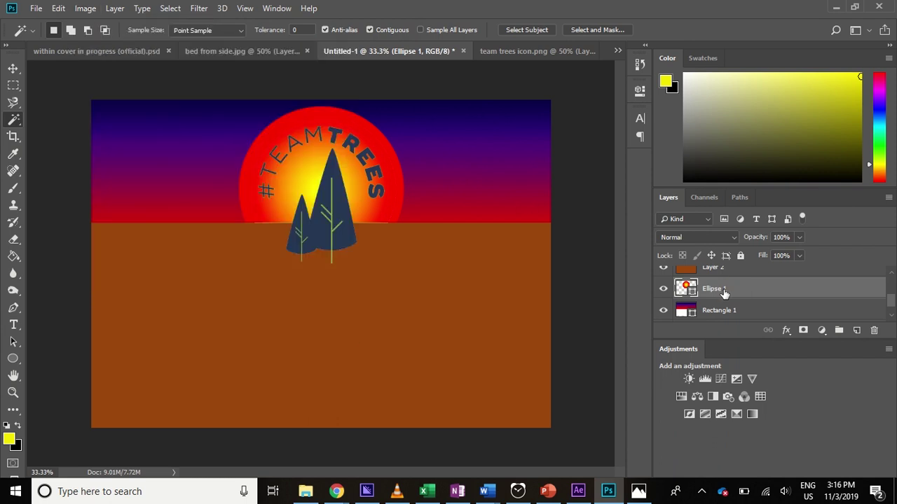
{"action": "right_click", "coordinate": [723, 291]}
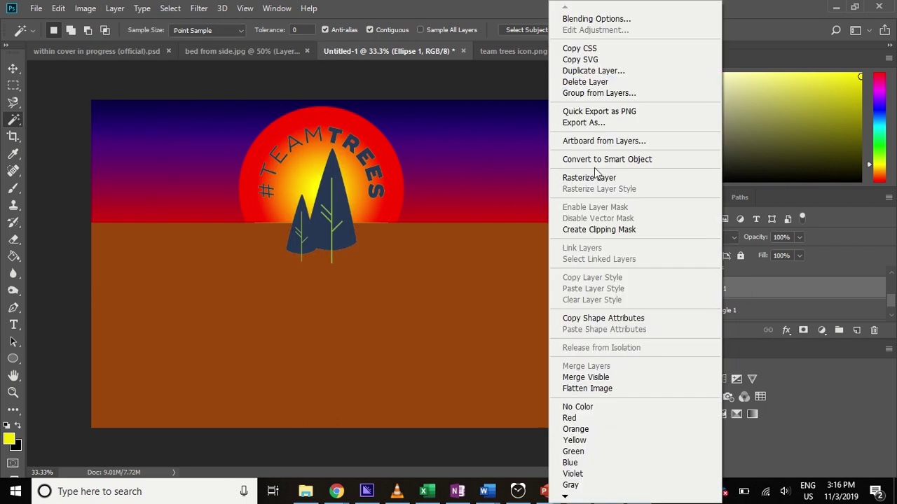
{"action": "left_click", "coordinate": [595, 178]}
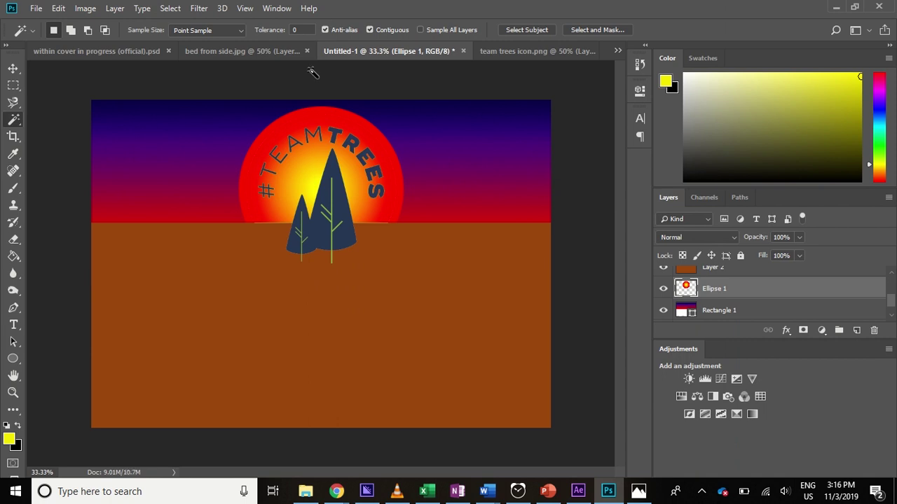
Apply a Hue/Saturation adjustment to the sun circle with Hue +23, Saturation +67 and Lightness +9.
{"action": "left_click", "coordinate": [84, 9]}
{"action": "mouse_move", "coordinate": [201, 48]}
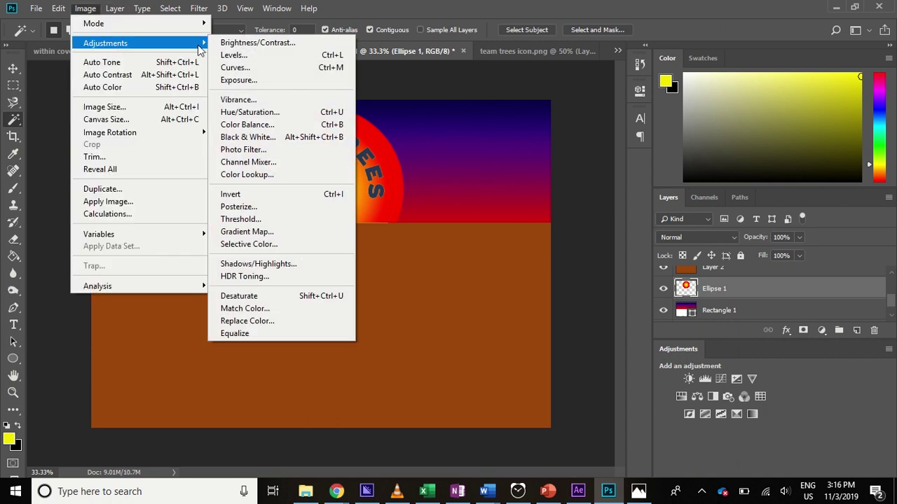
{"action": "left_click", "coordinate": [250, 112]}
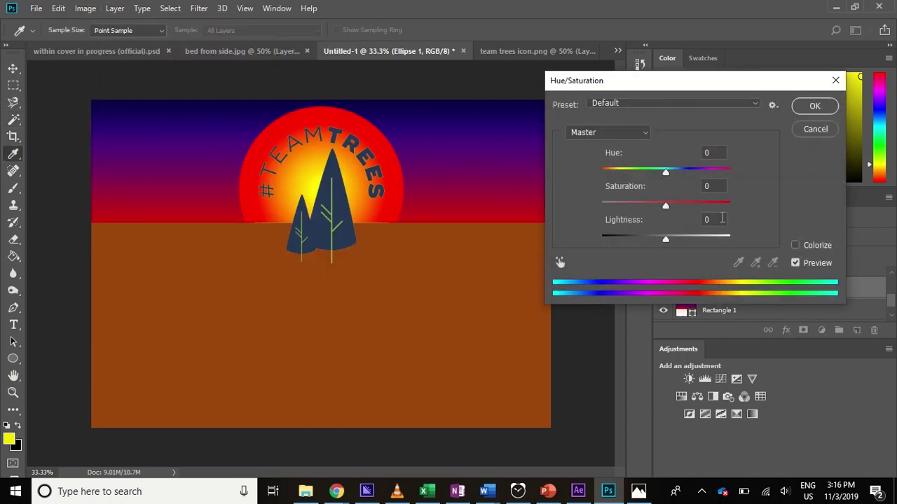
{"action": "mouse_move", "coordinate": [665, 206]}
{"action": "left_mouse_down"}
{"action": "mouse_move", "coordinate": [733, 208]}
{"action": "mouse_move", "coordinate": [676, 206]}
{"action": "left_mouse_up"}
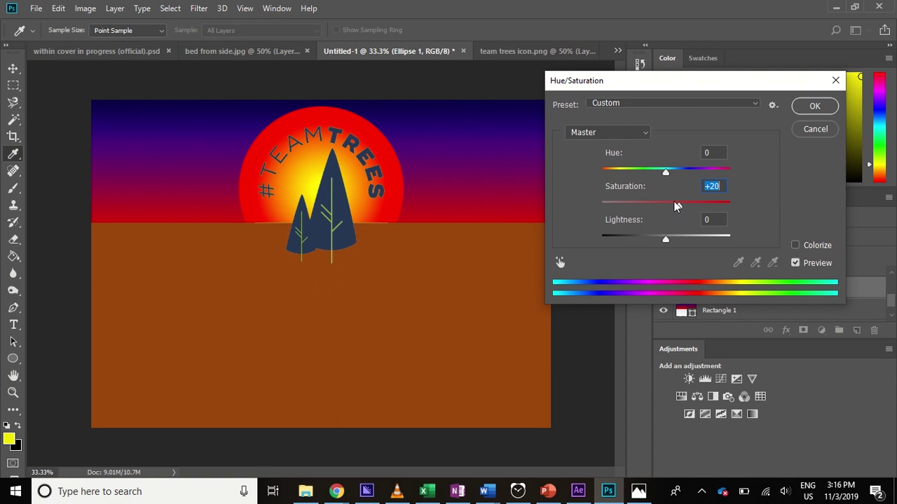
{"action": "left_click_drag", "start_coordinate": [665, 172], "coordinate": [709, 208]}
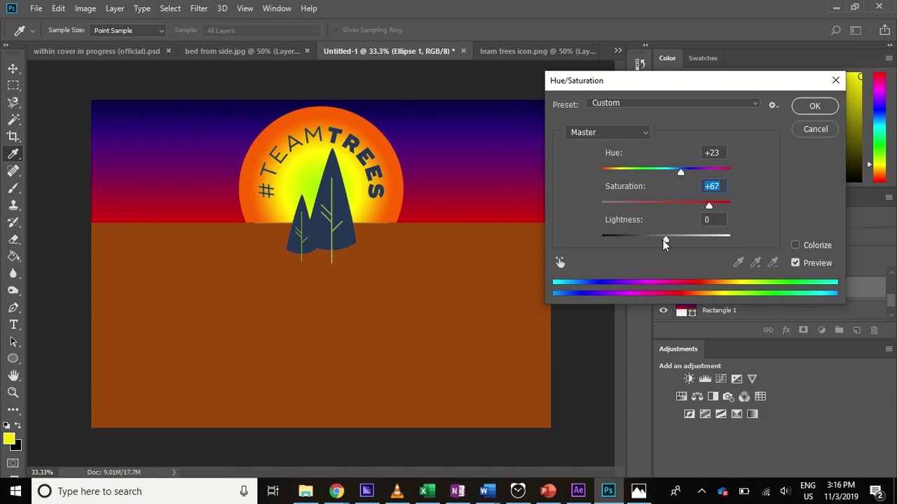
{"action": "mouse_move", "coordinate": [666, 239]}
{"action": "left_mouse_down"}
{"action": "mouse_move", "coordinate": [652, 238]}
{"action": "mouse_move", "coordinate": [672, 240]}
{"action": "left_mouse_up"}
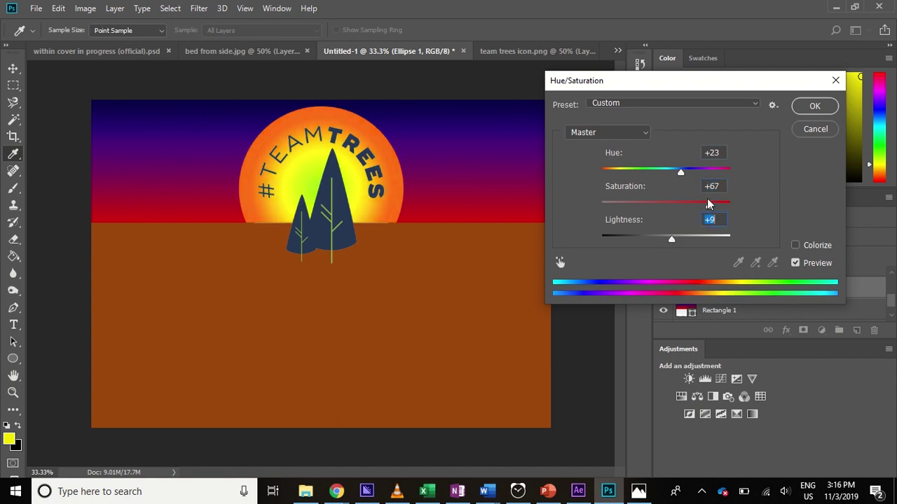
{"action": "left_click", "coordinate": [815, 106]}
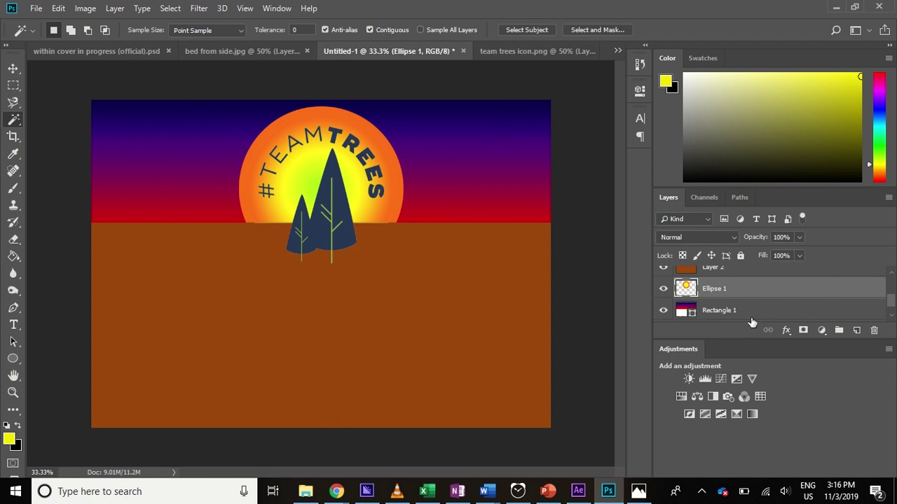
Set the Brush tool's size to 36 px and rasterize the Rectangle 1 sky layer.
{"action": "key", "text": "alt+bracketleft"}
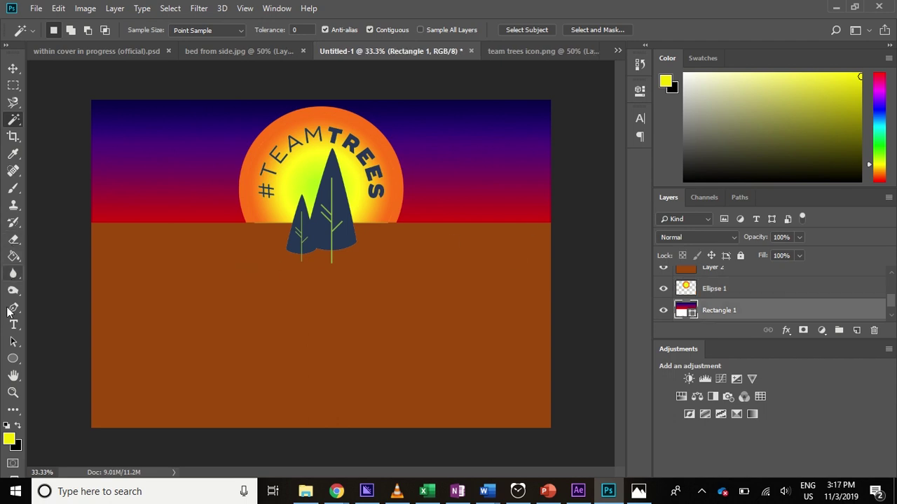
{"action": "left_click", "coordinate": [13, 188]}
{"action": "left_click", "coordinate": [68, 30]}
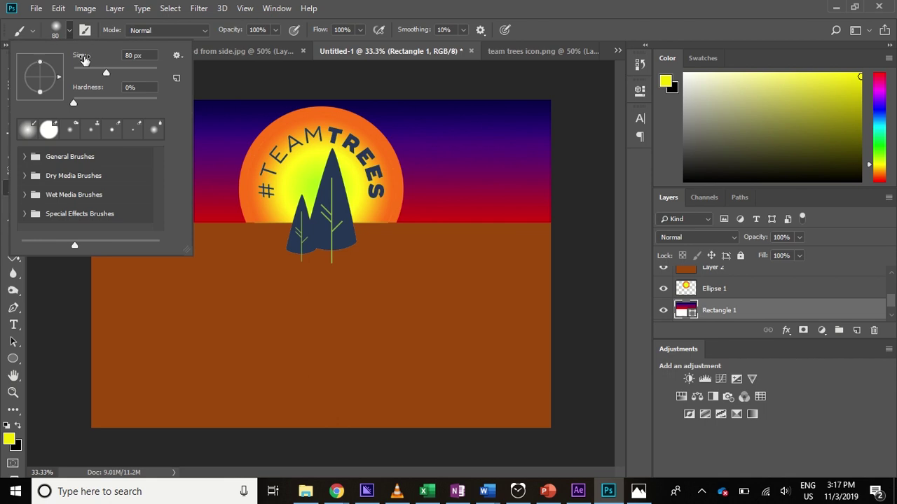
{"action": "left_click_drag", "start_coordinate": [92, 72], "coordinate": [88, 73]}
{"action": "left_click", "coordinate": [721, 312]}
{"action": "right_click", "coordinate": [721, 312]}
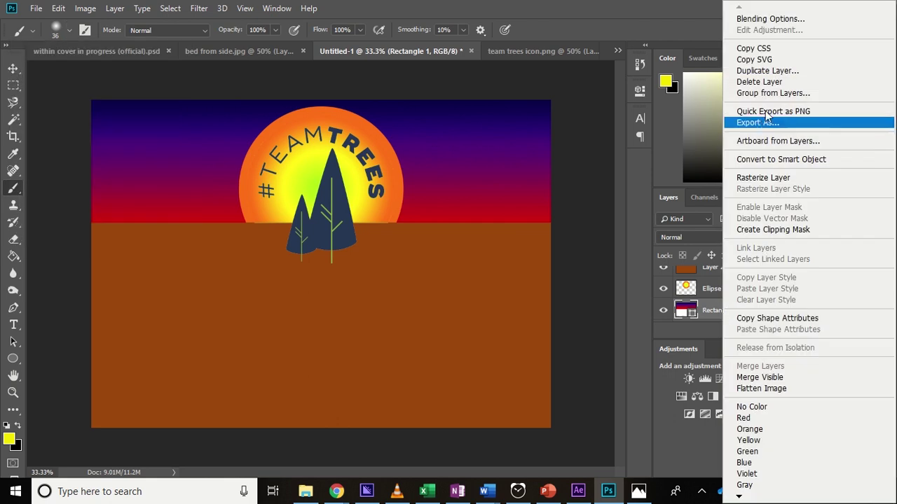
{"action": "left_click", "coordinate": [769, 177]}
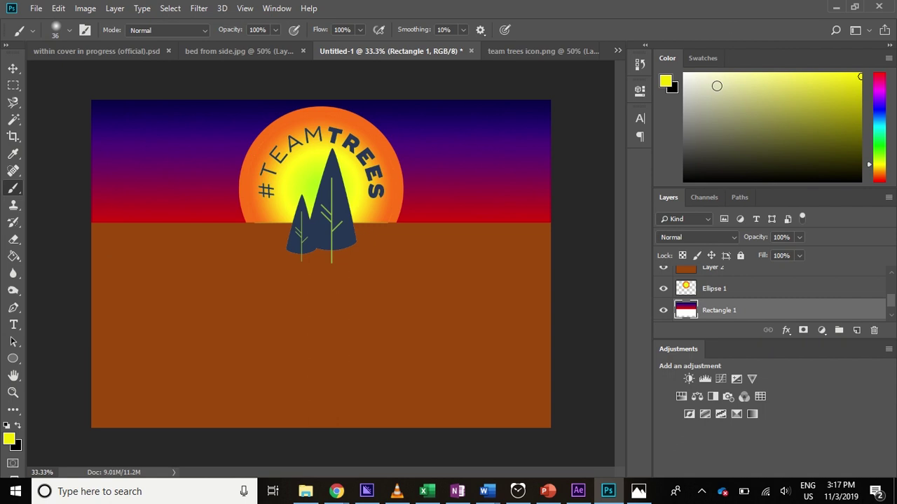
Set the foreground colour to white and reduce the brush size to 17 px.
{"action": "key", "text": "d"}
{"action": "key", "text": "x"}
{"action": "left_click", "coordinate": [56, 29]}
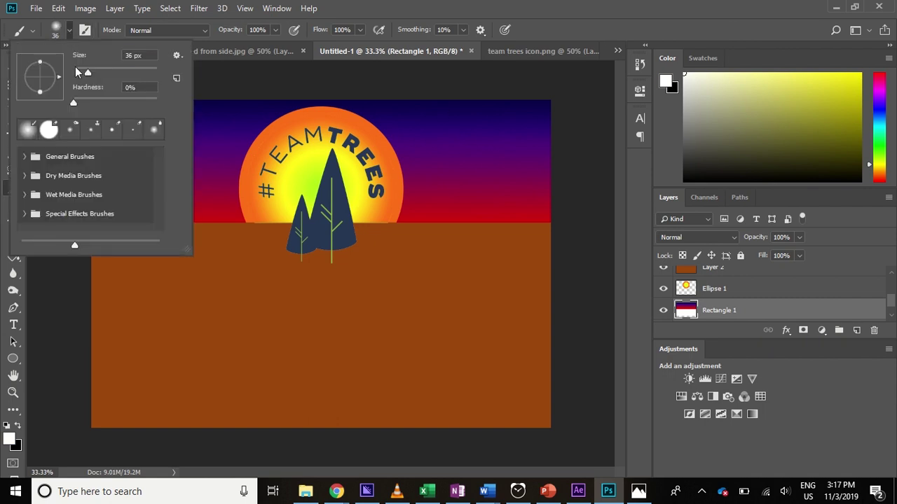
{"action": "left_click", "coordinate": [78, 71]}
{"action": "left_click", "coordinate": [443, 112]}
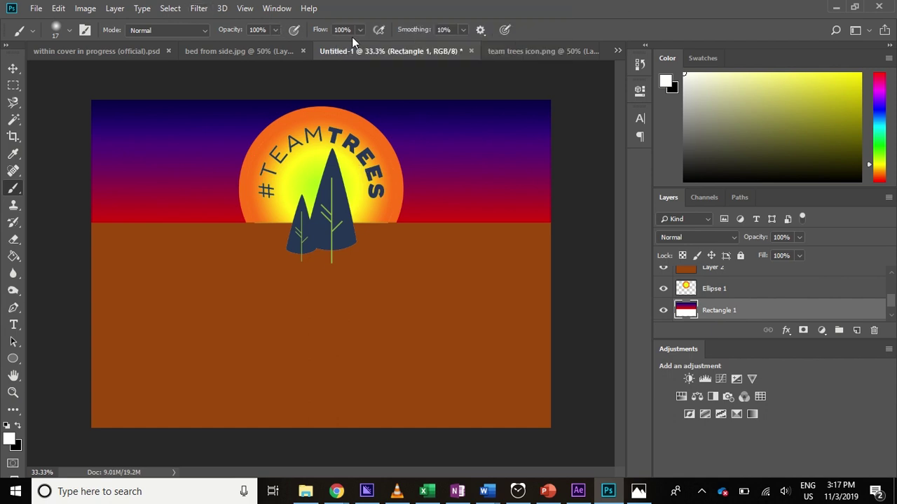
Try painting small white stars in the sky beside the sun with brush smoothing at 0% and at 100%.
{"action": "left_click", "coordinate": [463, 31]}
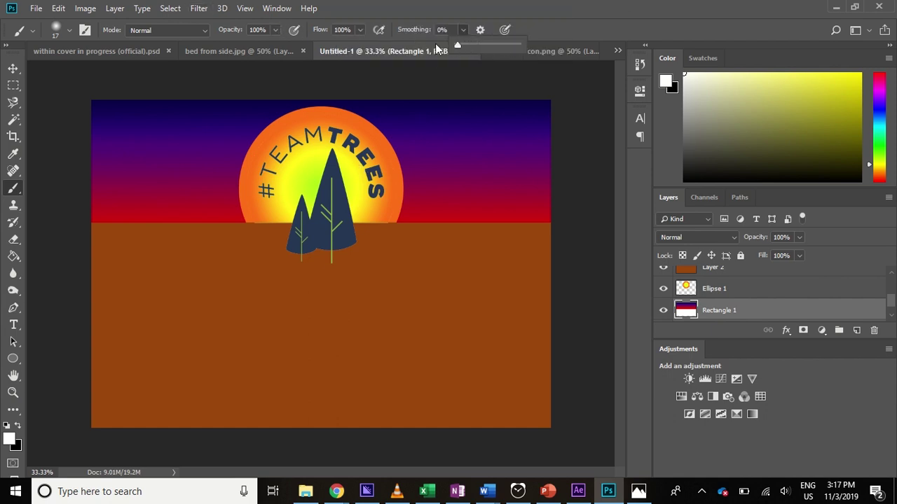
{"action": "left_click", "coordinate": [447, 117]}
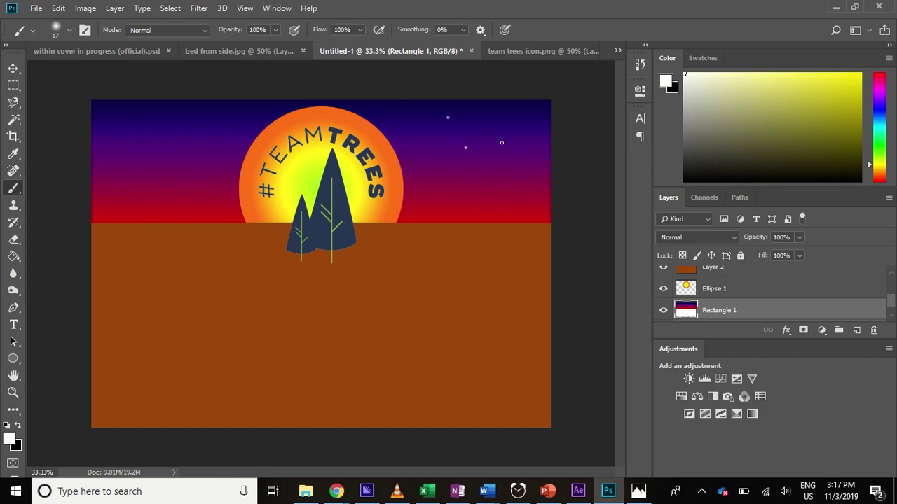
{"action": "left_click", "coordinate": [463, 31]}
{"action": "left_click_drag", "start_coordinate": [462, 48], "coordinate": [580, 52]}
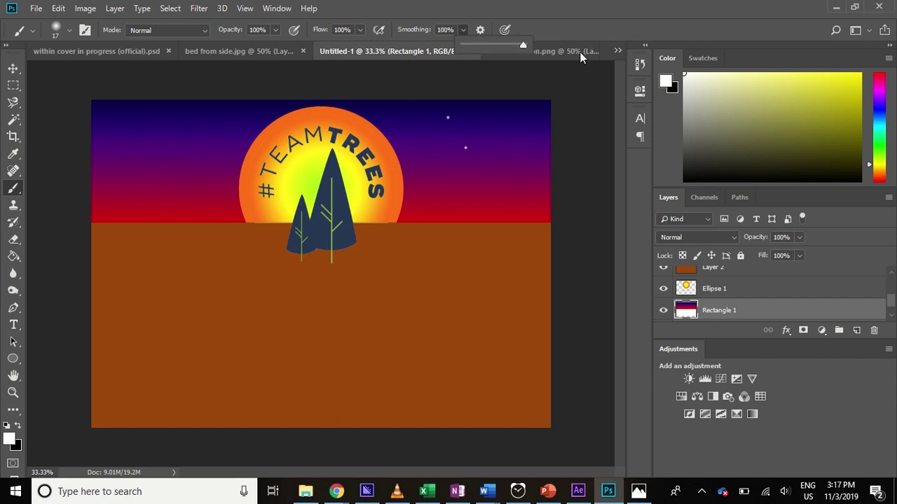
{"action": "left_click", "coordinate": [464, 119]}
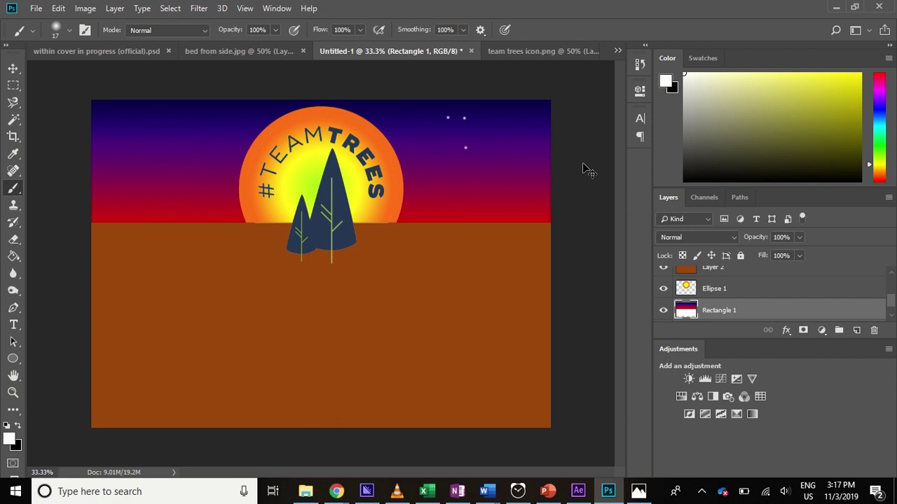
{"action": "key", "text": "ctrl+plus"}
{"action": "key", "text": "ctrl+minus"}
{"action": "key", "text": "ctrl+minus"}
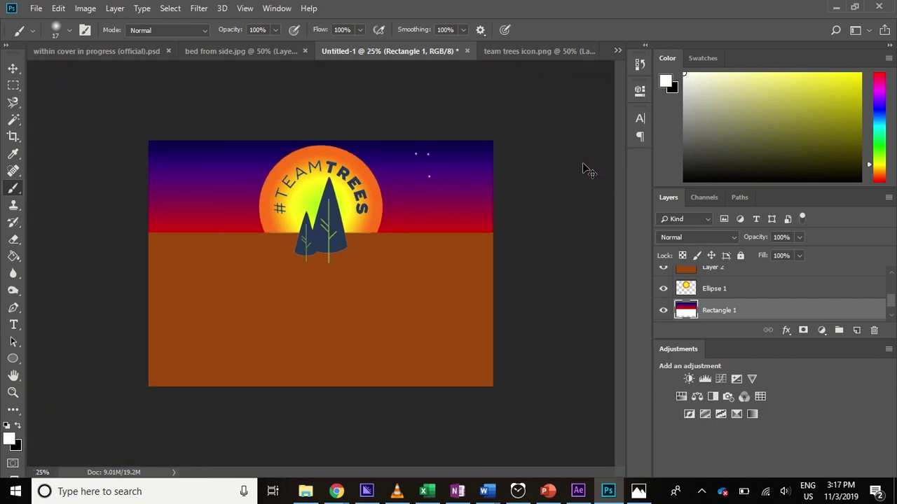
Undo the white star dots painted in the sky.
{"action": "key", "text": "ctrl+z"}
{"action": "key", "text": "ctrl+z"}
{"action": "key", "text": "ctrl+z"}
Set the brush smoothing to 0%, try a white star dab in the sky at 1% flow, and return the flow to 100%.
{"action": "left_click", "coordinate": [463, 30]}
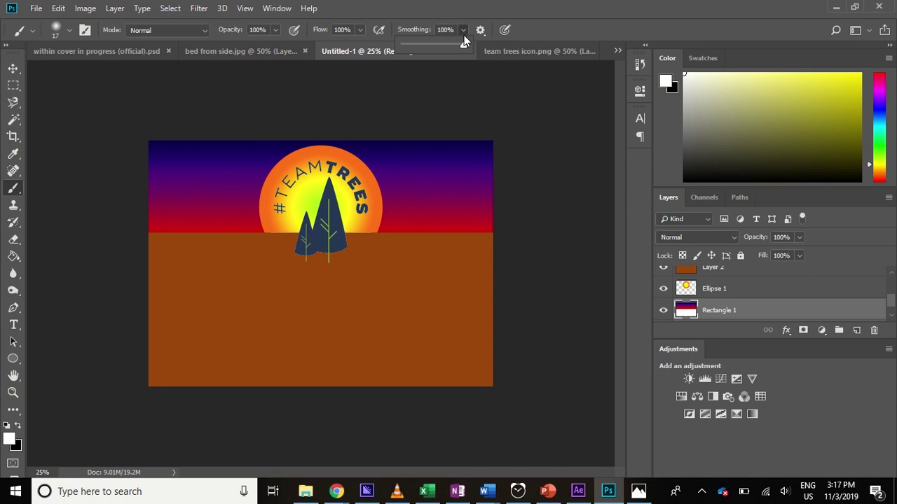
{"action": "left_click", "coordinate": [359, 29]}
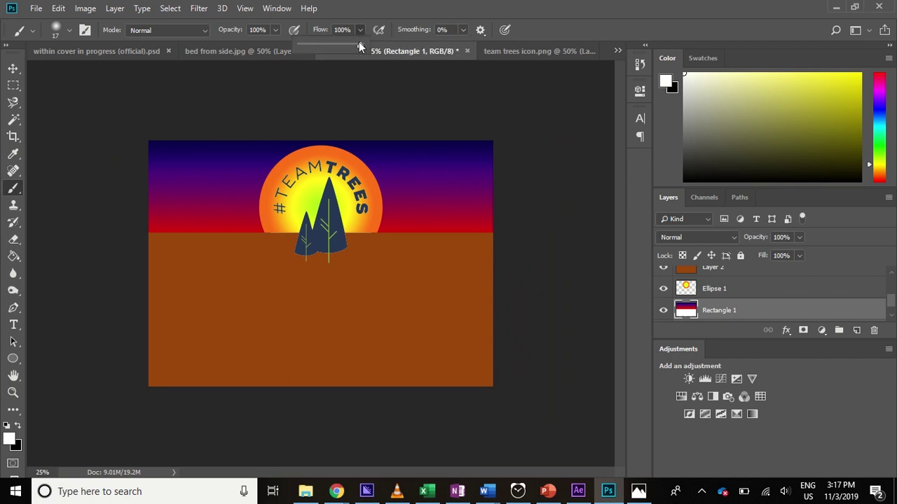
{"action": "left_click_drag", "start_coordinate": [359, 41], "coordinate": [256, 35]}
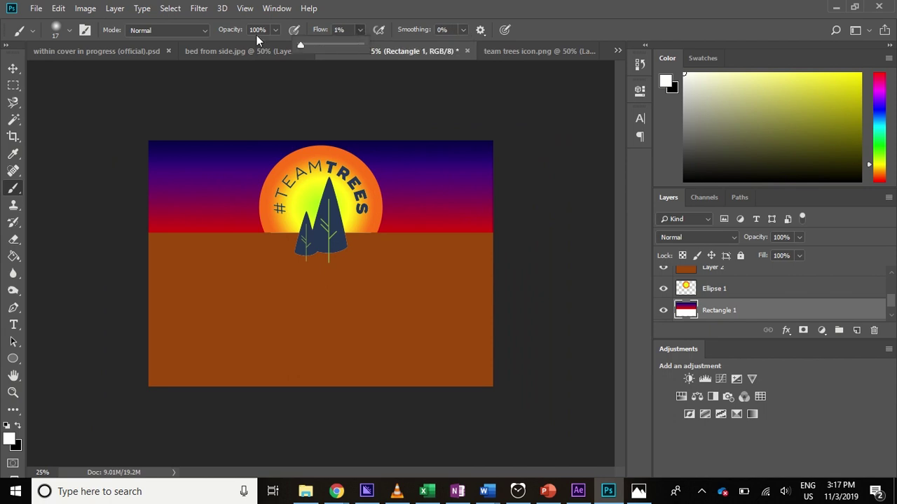
{"action": "left_click", "coordinate": [439, 189]}
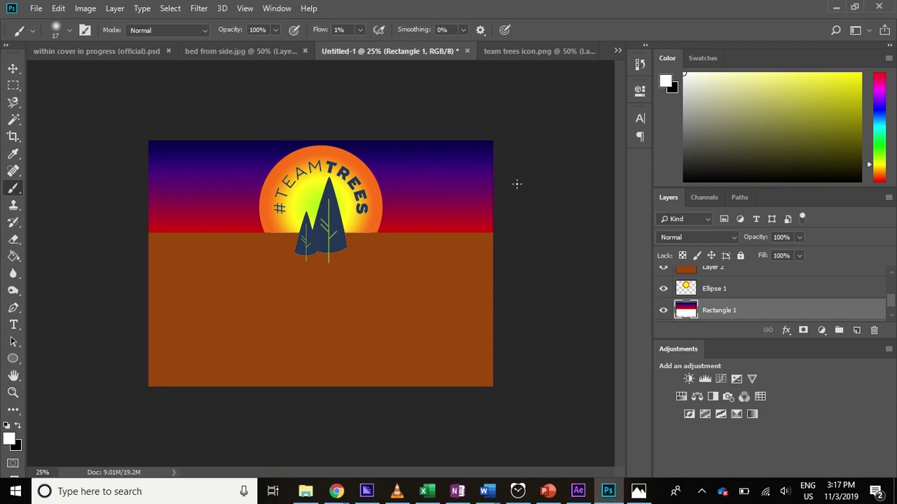
{"action": "left_click", "coordinate": [360, 29]}
{"action": "left_click_drag", "start_coordinate": [357, 44], "coordinate": [473, 59]}
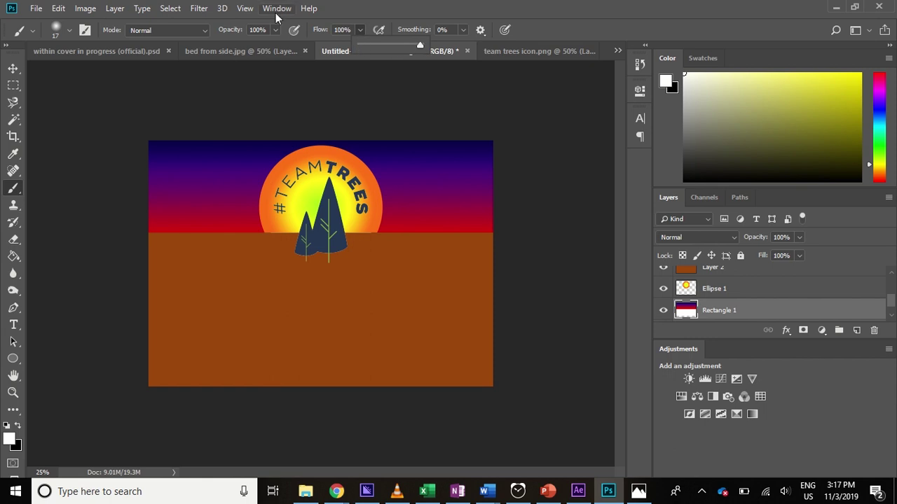
{"action": "left_click", "coordinate": [167, 34]}
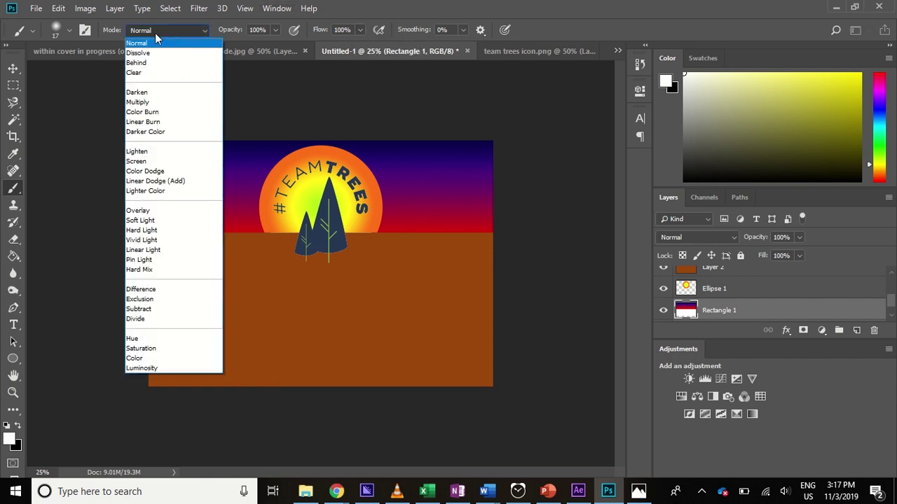
{"action": "left_click", "coordinate": [70, 32]}
{"action": "left_click", "coordinate": [69, 31]}
{"action": "left_click", "coordinate": [69, 33]}
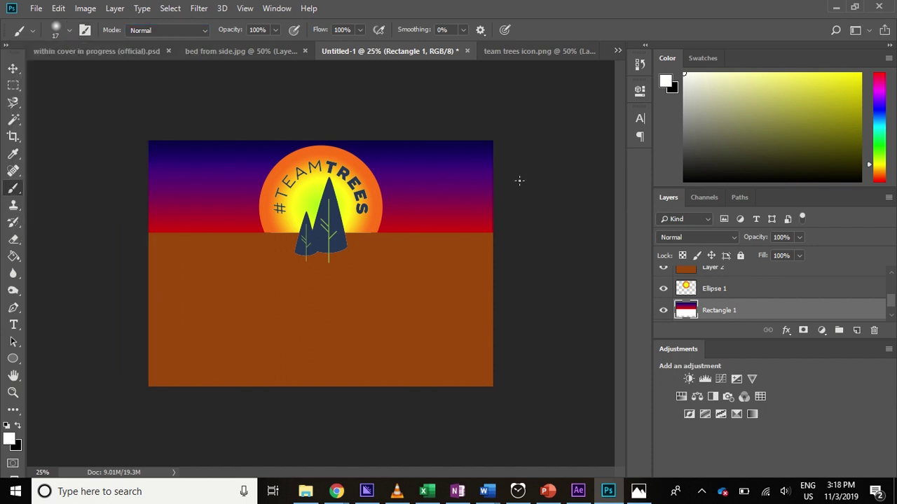
Switch to File Explorer, search the OneDrive folder for "stars", and try opening the "some stars at night" image.
{"action": "mouse_move", "coordinate": [336, 491]}
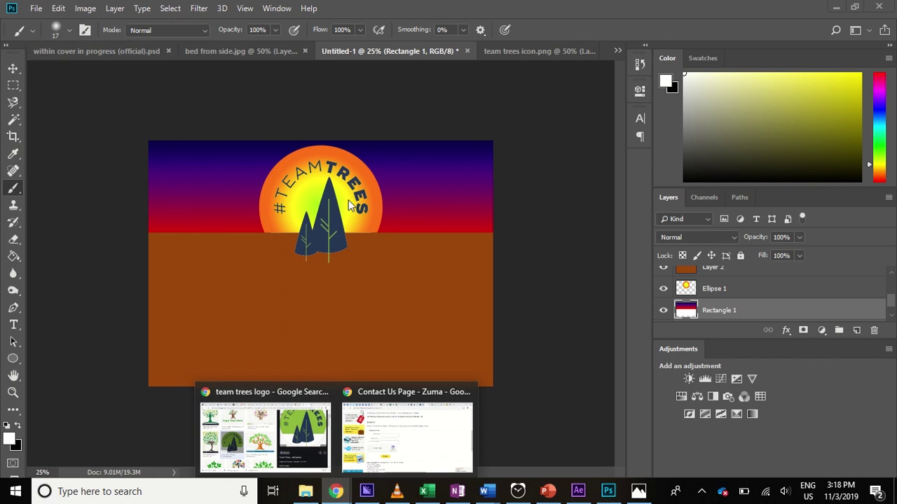
{"action": "key", "text": "alt+Tab"}
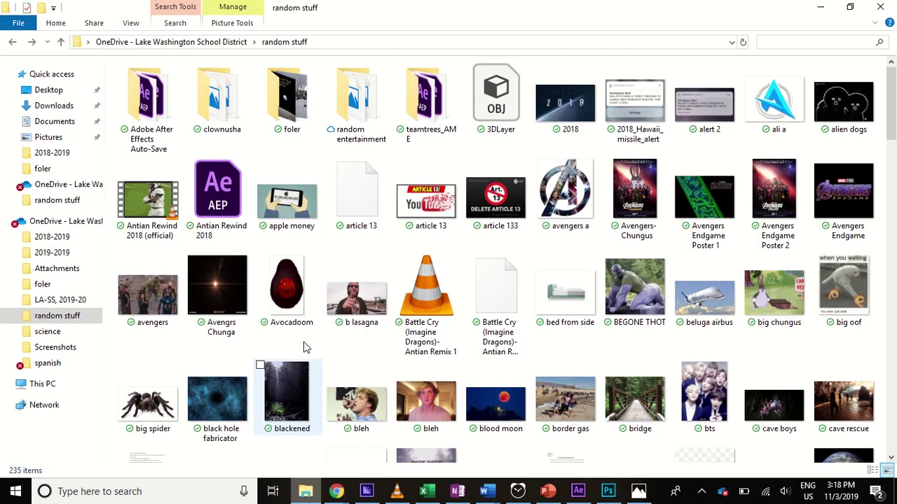
{"action": "left_click", "coordinate": [67, 222]}
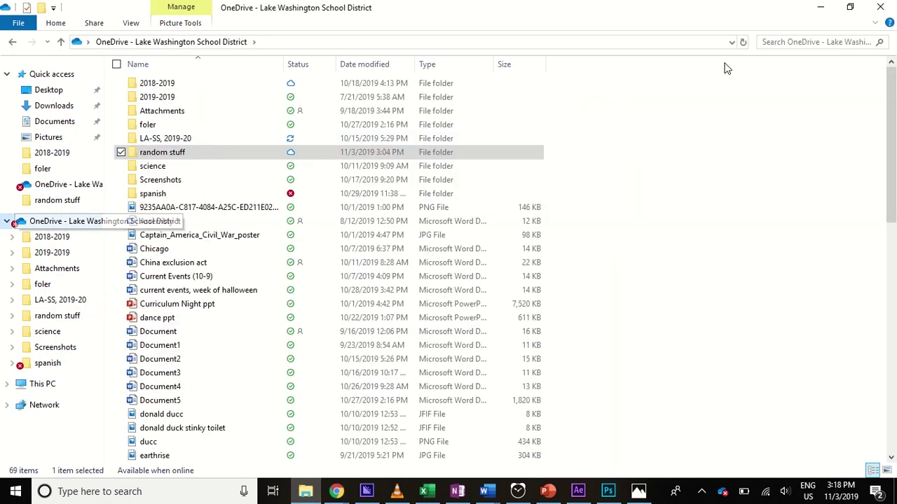
{"action": "left_click", "coordinate": [785, 43]}
{"action": "type", "text": "stars"}
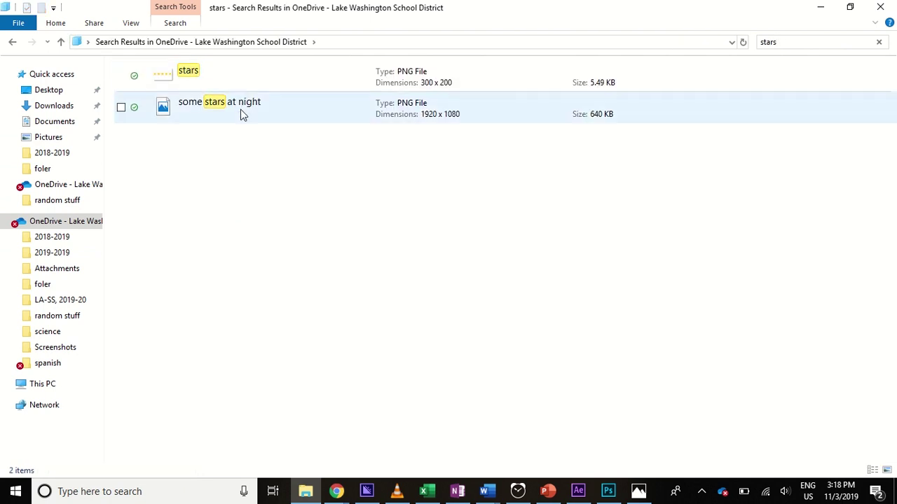
{"action": "left_click", "coordinate": [240, 109]}
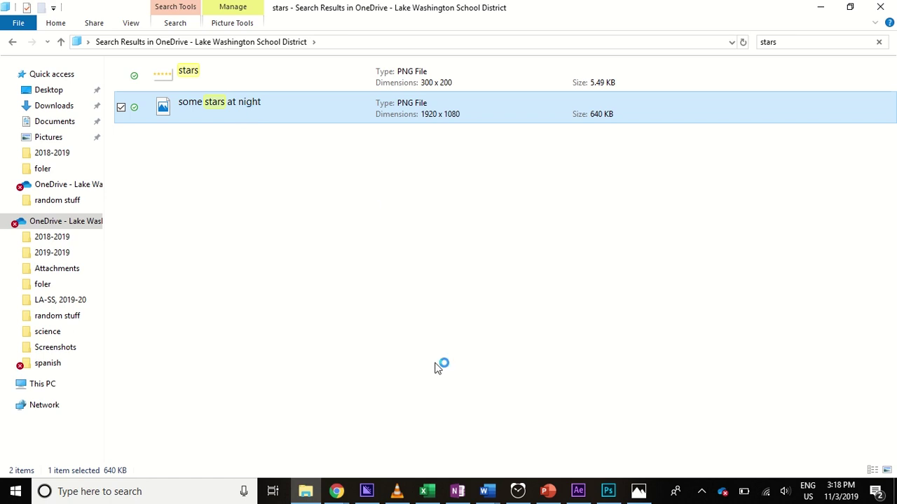
Switch to Photoshop and open the "some stars at night" image, searching the 2018-2019 folder for "some stars".
{"action": "left_click", "coordinate": [608, 491]}
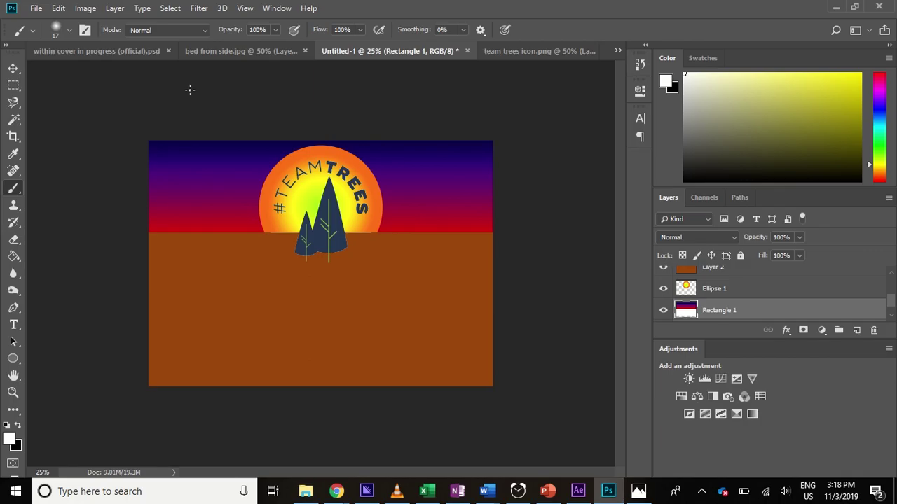
{"action": "left_click", "coordinate": [36, 8]}
{"action": "left_click", "coordinate": [37, 30]}
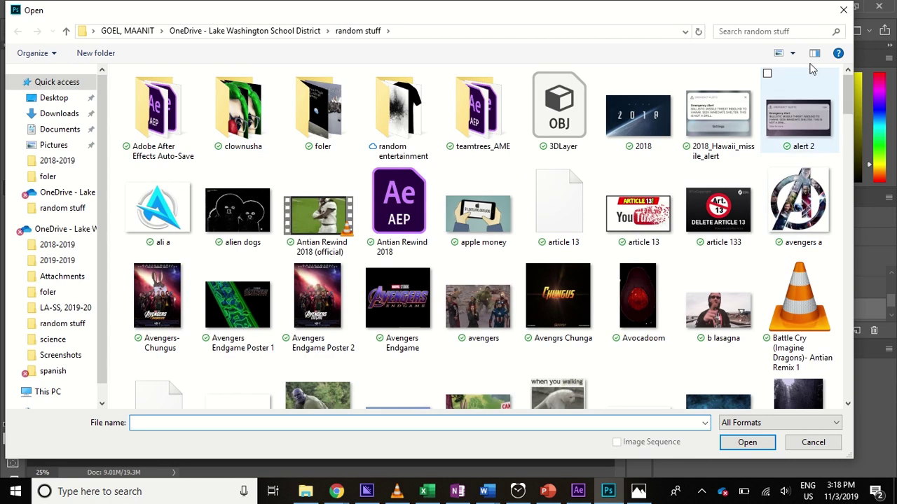
{"action": "left_click", "coordinate": [793, 33]}
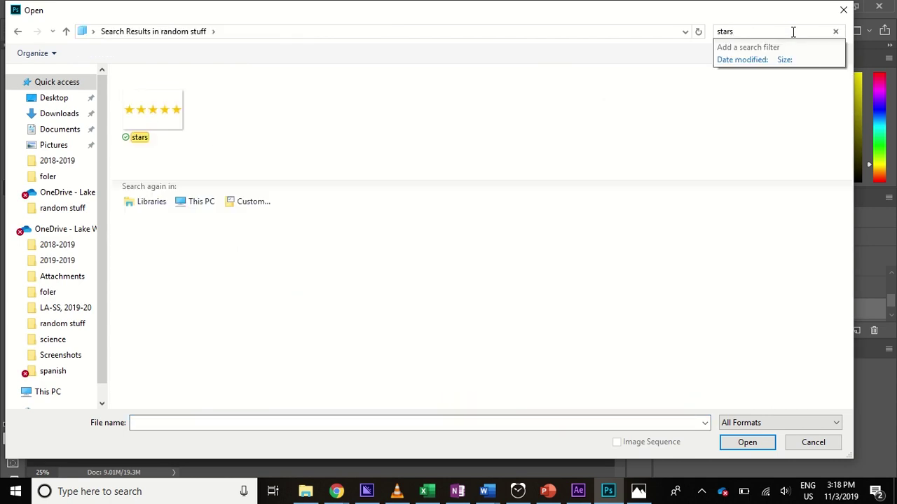
{"action": "left_click", "coordinate": [56, 245]}
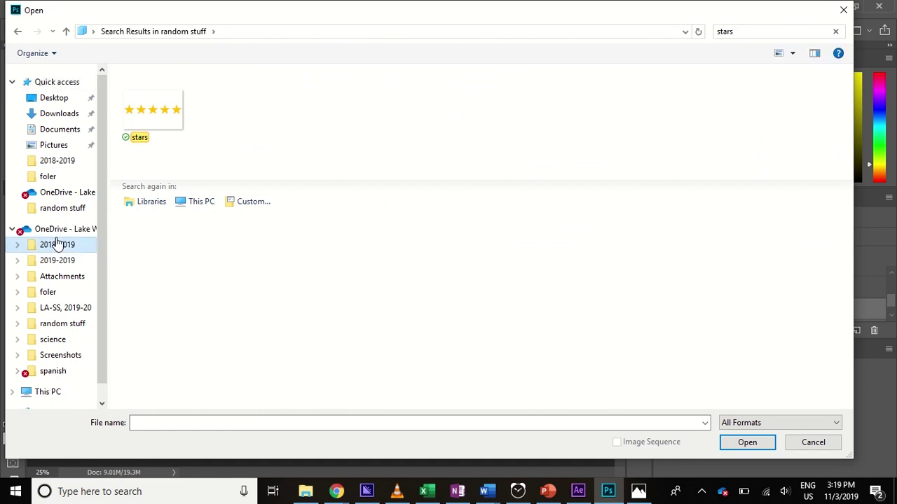
{"action": "left_click", "coordinate": [760, 32]}
{"action": "type", "text": "some"}
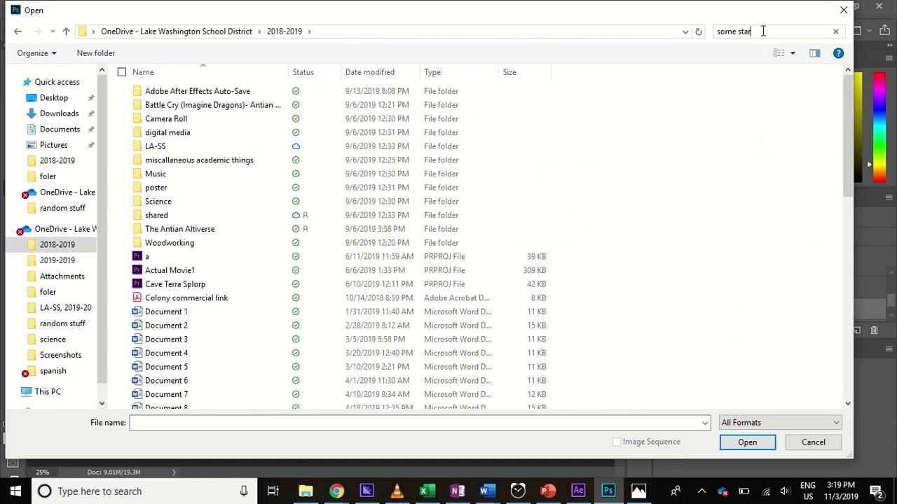
{"action": "type", "text": " stars"}
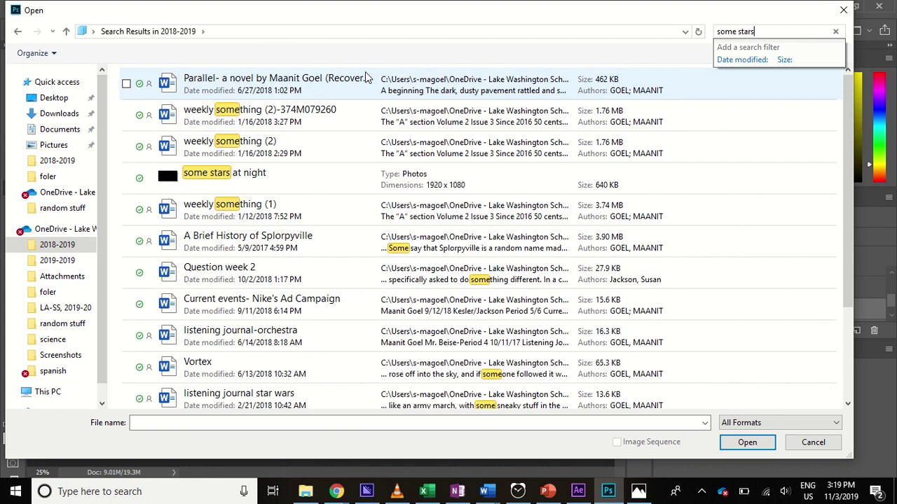
{"action": "left_click", "coordinate": [297, 175]}
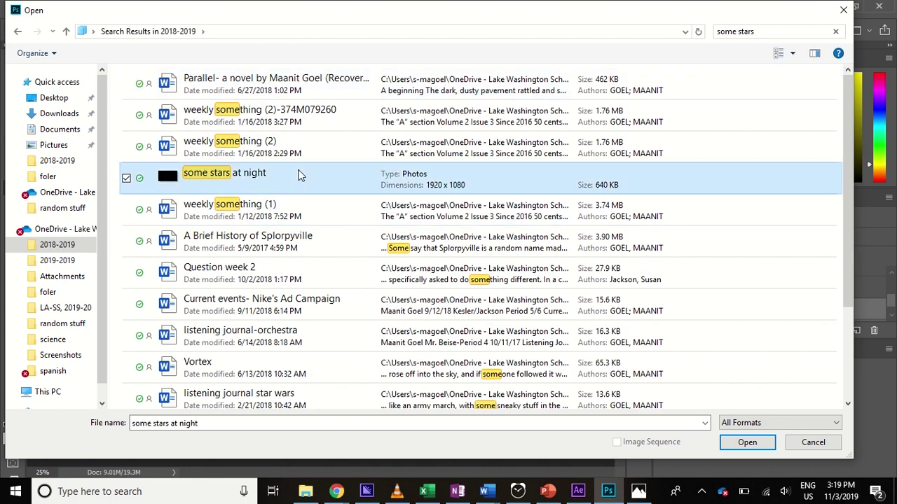
{"action": "left_click", "coordinate": [755, 444]}
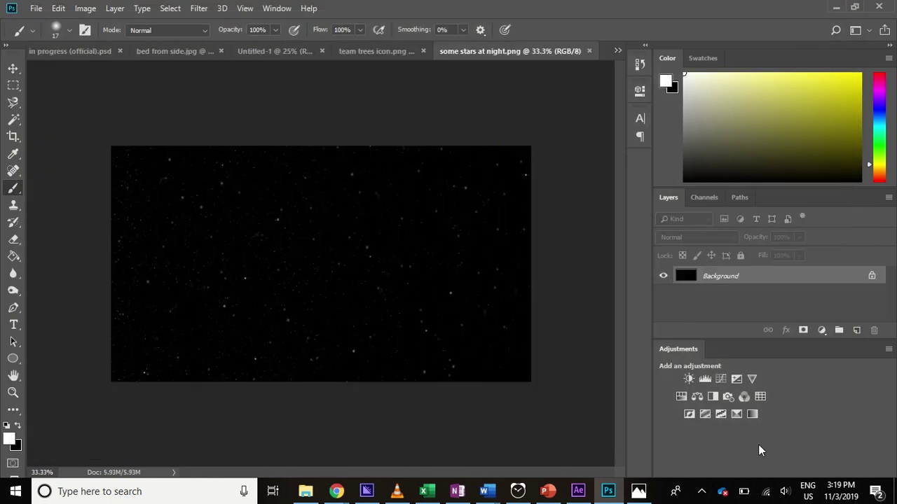
Unlock the star image's Background layer and paste the star image into Untitled-1 directly above the Rectangle 1 layer.
{"action": "left_click", "coordinate": [872, 275]}
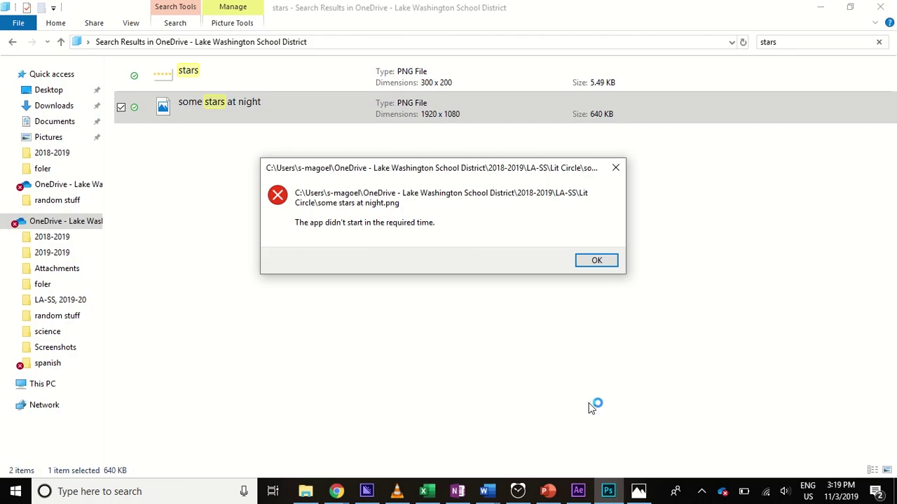
{"action": "left_click", "coordinate": [598, 262]}
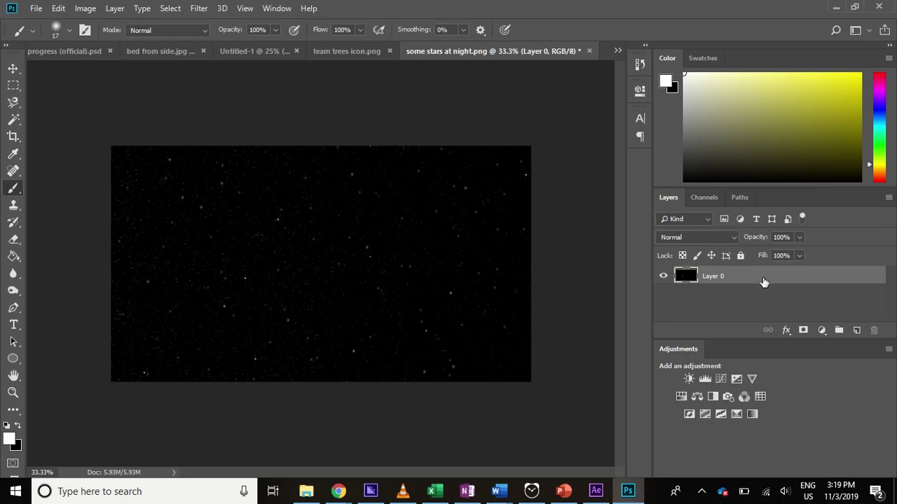
{"action": "left_click", "coordinate": [316, 51]}
{"action": "left_click", "coordinate": [309, 52]}
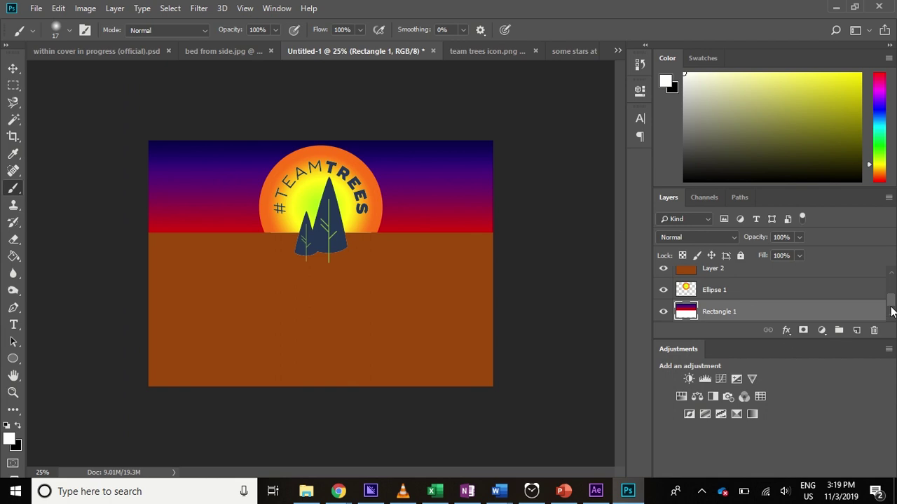
{"action": "key", "text": "ctrl+v"}
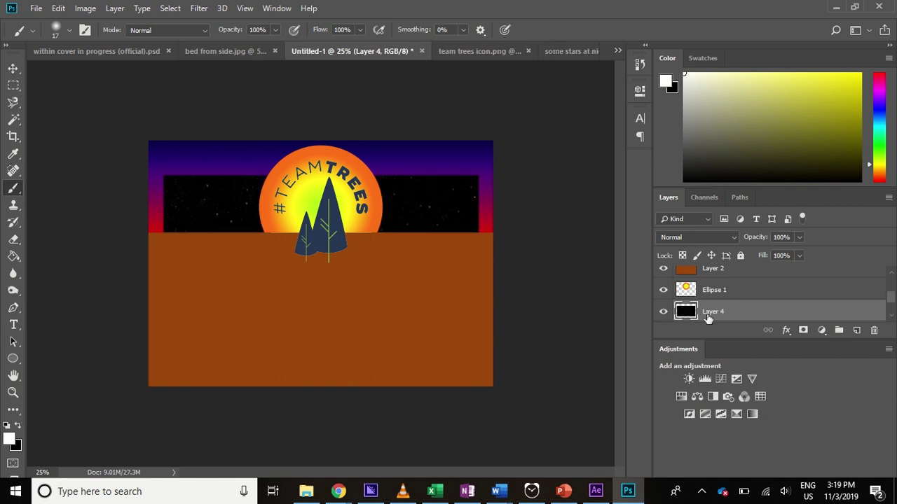
{"action": "right_click", "coordinate": [706, 315]}
{"action": "left_click", "coordinate": [785, 25]}
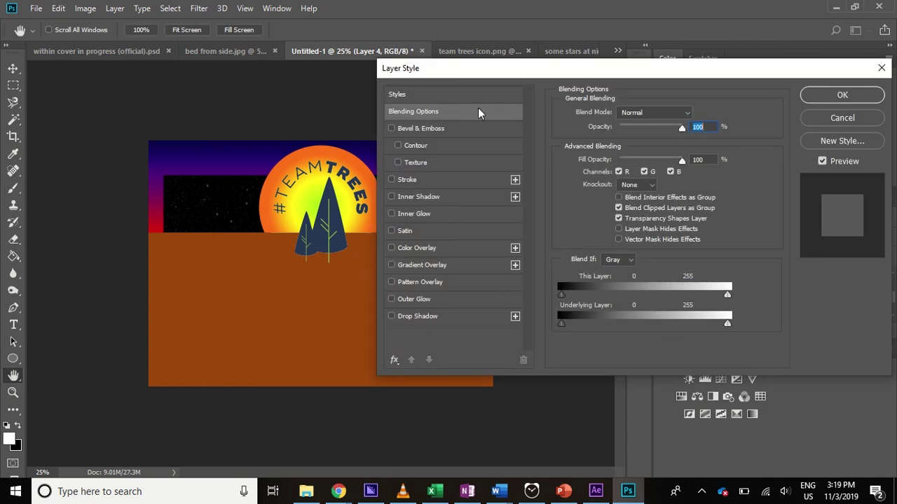
{"action": "left_click", "coordinate": [394, 247]}
{"action": "left_click", "coordinate": [393, 246]}
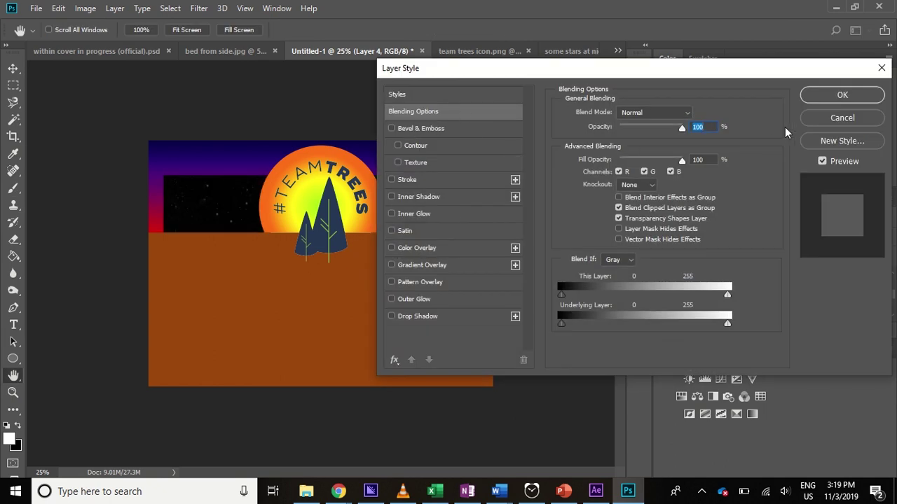
{"action": "left_click", "coordinate": [839, 118]}
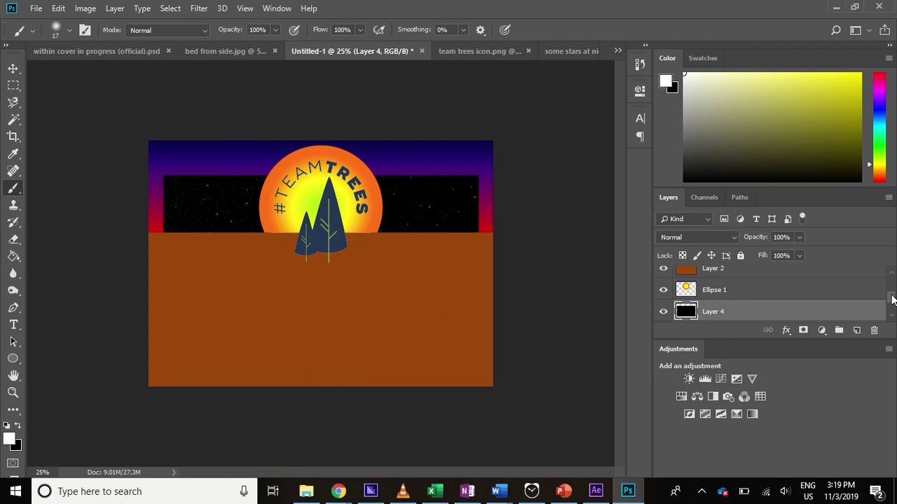
{"action": "scroll", "coordinate": [890, 294], "scroll_direction": "down", "scroll_amount": 1}
{"action": "right_click", "coordinate": [813, 285]}
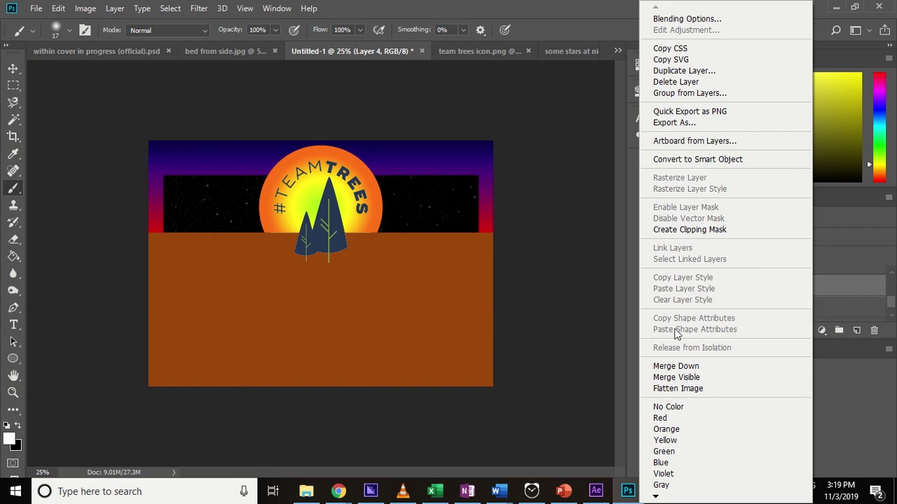
{"action": "mouse_move", "coordinate": [655, 498]}
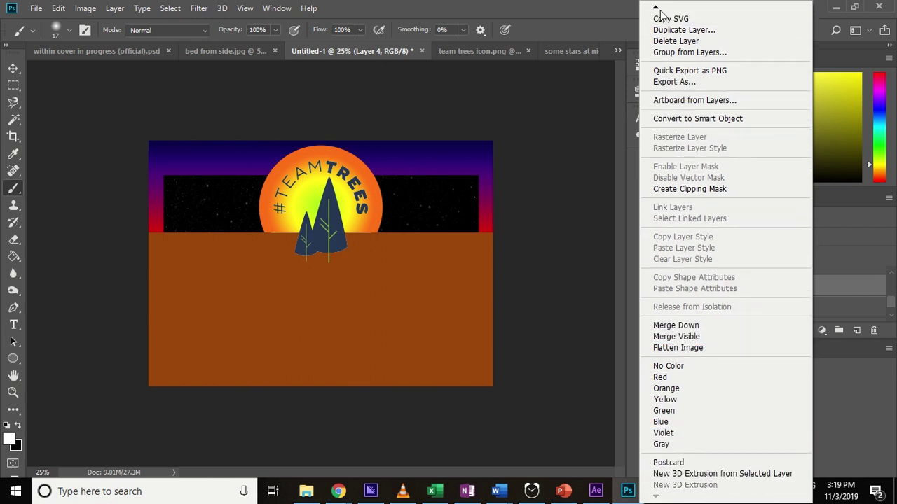
{"action": "mouse_move", "coordinate": [661, 13]}
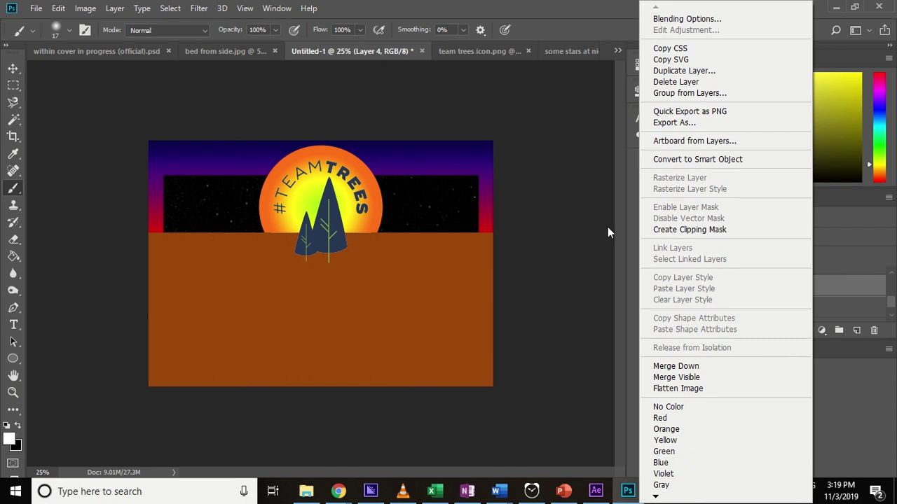
{"action": "left_click", "coordinate": [859, 289]}
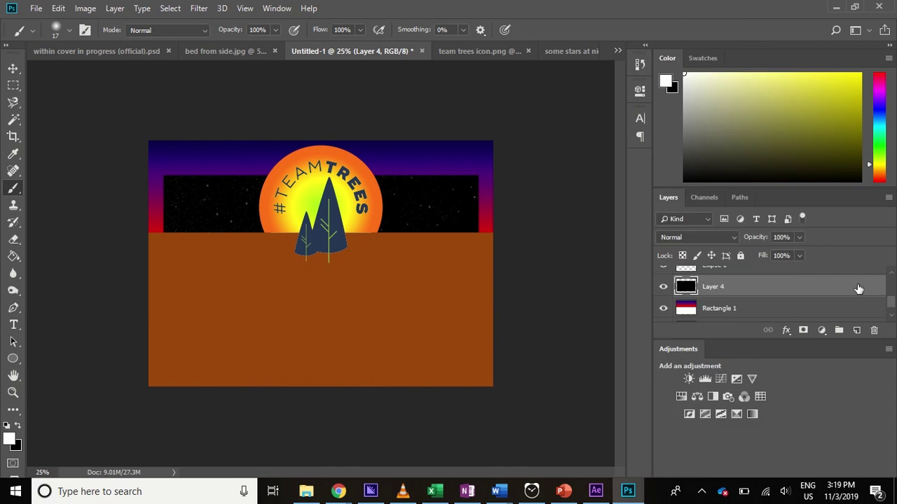
Transform the star layer to cover the sky from the canvas's top-left corner to its right edge, scaled to 109.38% width and 80.74% height.
{"action": "key", "text": "ctrl+t"}
{"action": "left_click_drag", "start_coordinate": [430, 196], "coordinate": [421, 174]}
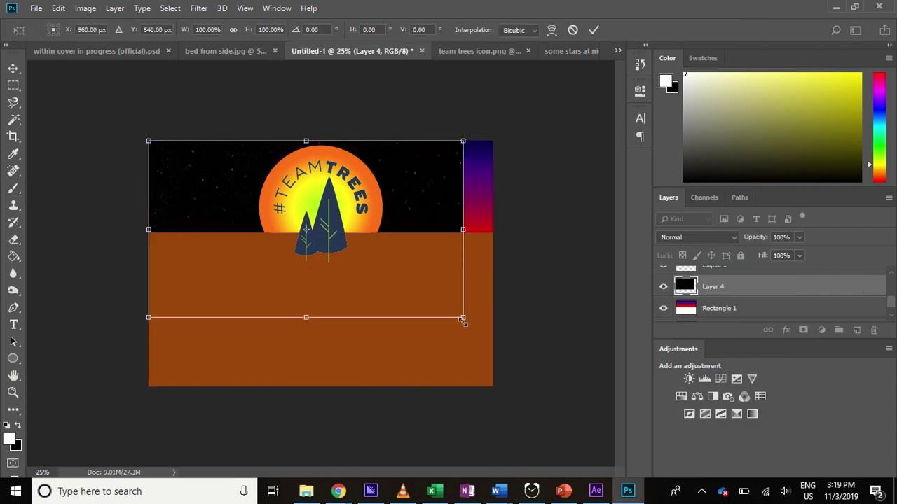
{"action": "left_click_drag", "start_coordinate": [463, 318], "coordinate": [493, 285]}
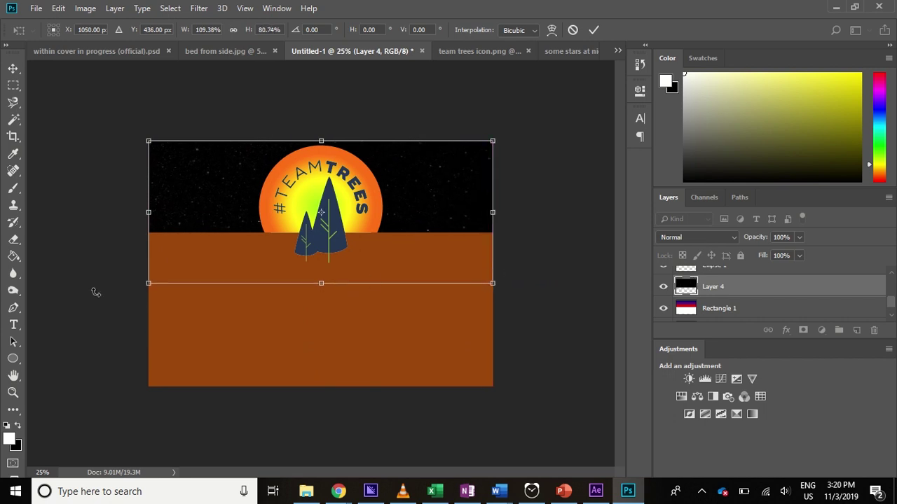
{"action": "left_click", "coordinate": [13, 209]}
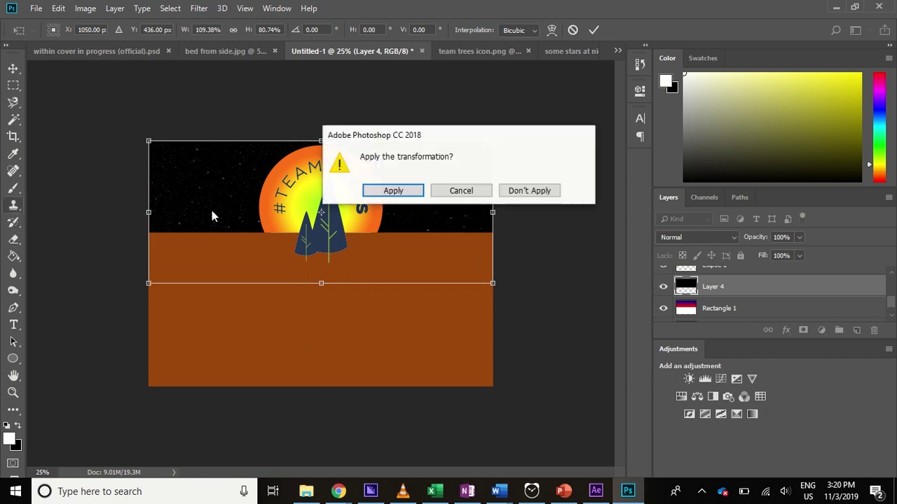
{"action": "left_click", "coordinate": [393, 192]}
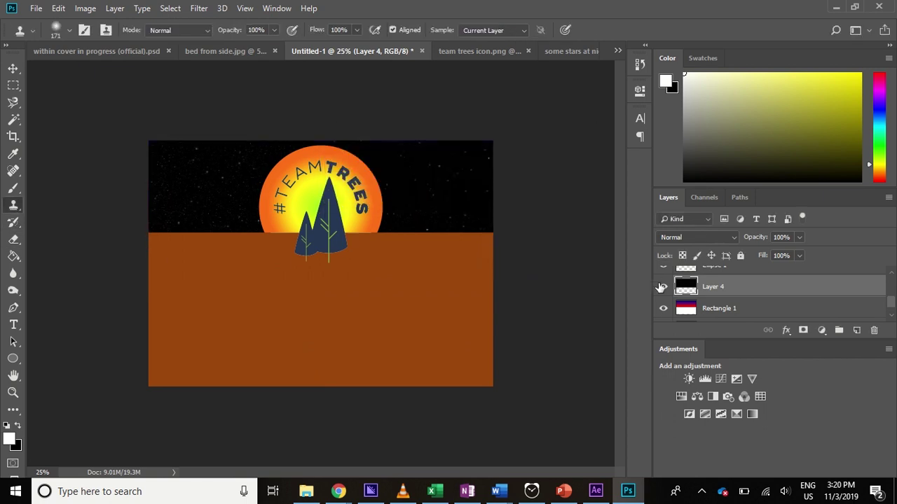
Lower the opacity of the star layer (Layer 4) to 61% so the sky gradient blends through.
{"action": "left_click", "coordinate": [663, 286]}
{"action": "left_click", "coordinate": [663, 287]}
{"action": "left_click", "coordinate": [799, 237]}
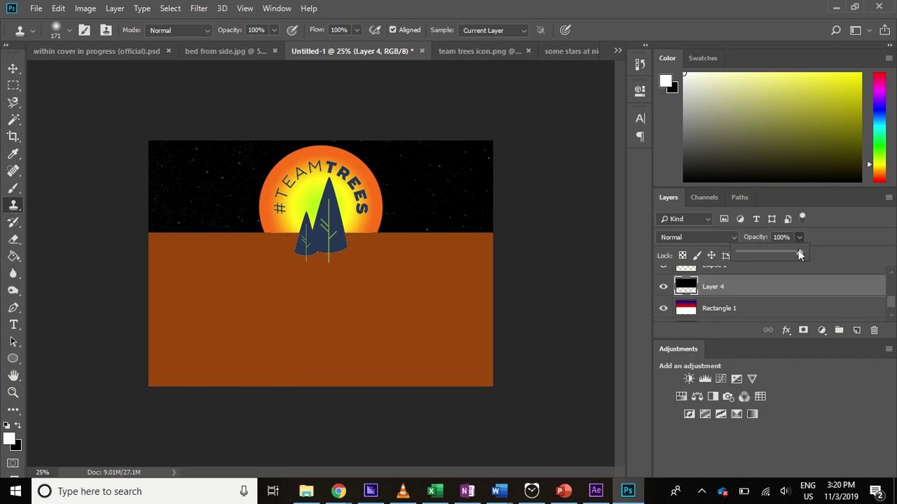
{"action": "left_click_drag", "start_coordinate": [776, 252], "coordinate": [756, 254]}
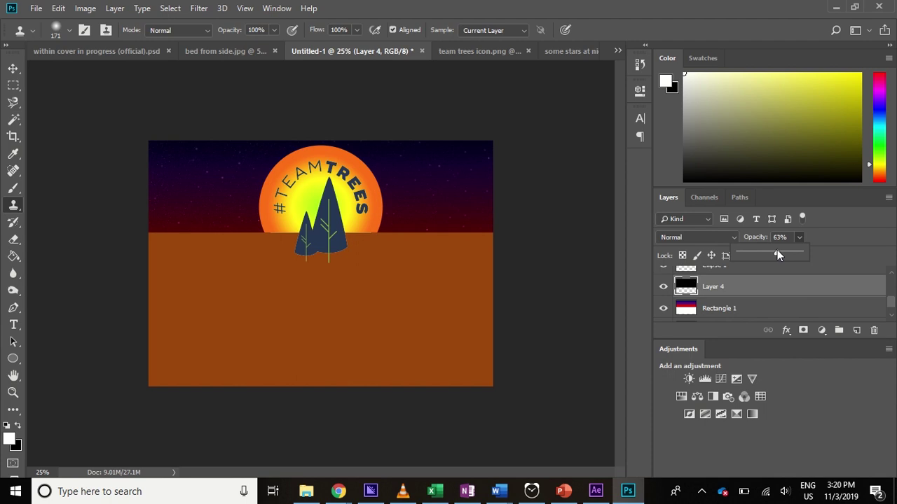
{"action": "left_click_drag", "start_coordinate": [777, 253], "coordinate": [777, 253]}
Adjust the brightness and contrast of the star layer with a Brightness/Contrast adjustment.
{"action": "left_click", "coordinate": [86, 9]}
{"action": "mouse_move", "coordinate": [107, 44]}
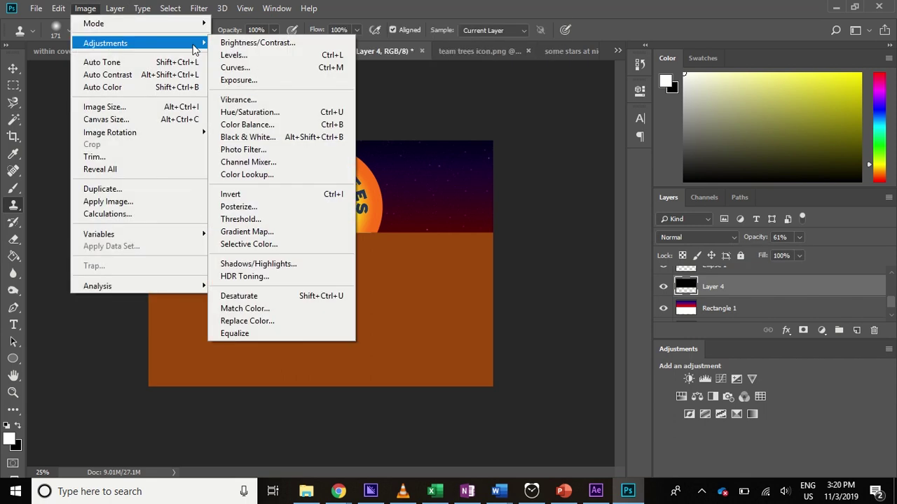
{"action": "left_click", "coordinate": [273, 43]}
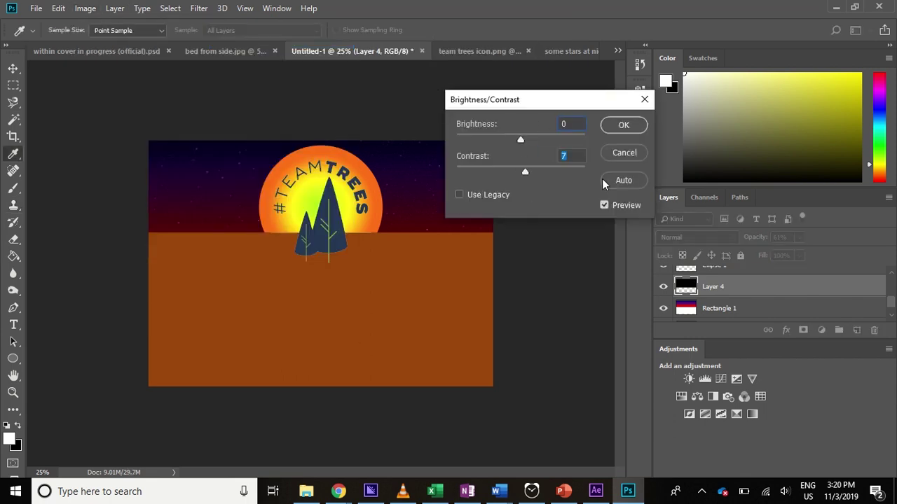
{"action": "left_click_drag", "start_coordinate": [589, 172], "coordinate": [442, 156]}
{"action": "left_click_drag", "start_coordinate": [582, 138], "coordinate": [523, 136]}
{"action": "left_click", "coordinate": [625, 124]}
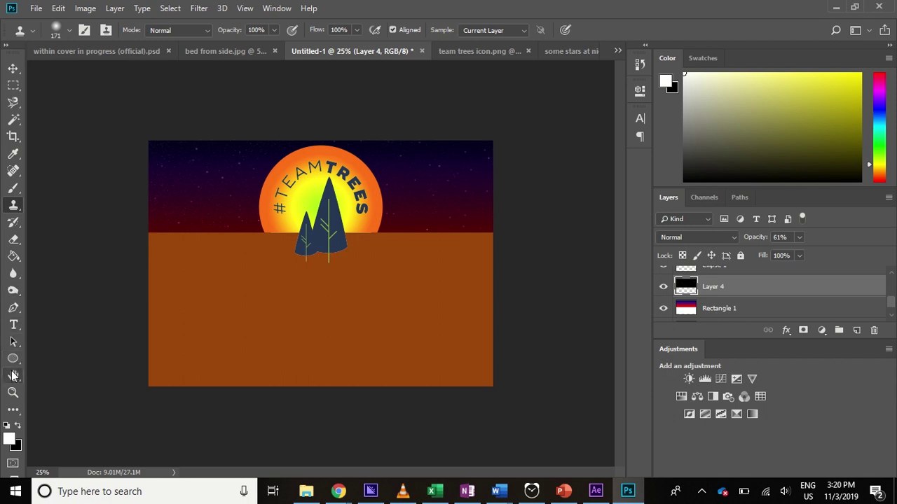
Burn darker shading into both trees on Layer 1 with a soft 55 px brush, using the Midtones range at 71% exposure.
{"action": "left_click", "coordinate": [12, 290]}
{"action": "key", "text": "ctrl+plus"}
{"action": "key", "text": "ctrl+plus"}
{"action": "key", "text": "ctrl+plus"}
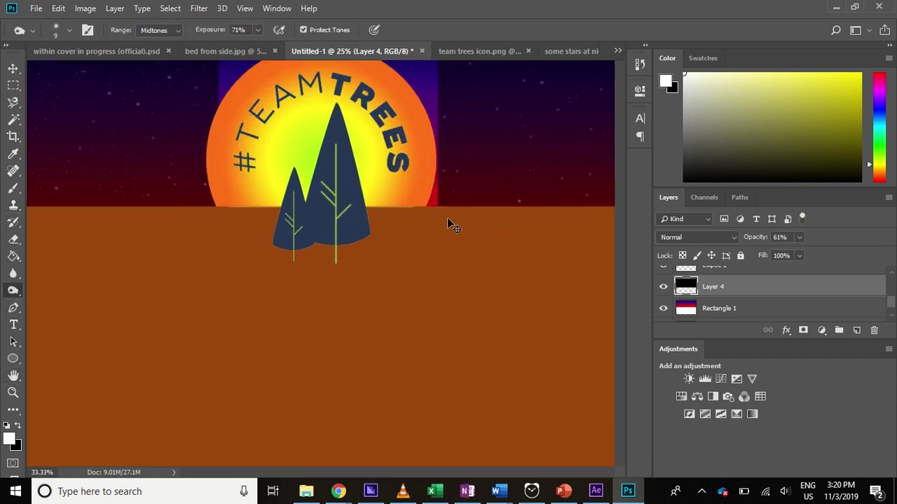
{"action": "left_click_drag", "start_coordinate": [620, 245], "coordinate": [620, 217]}
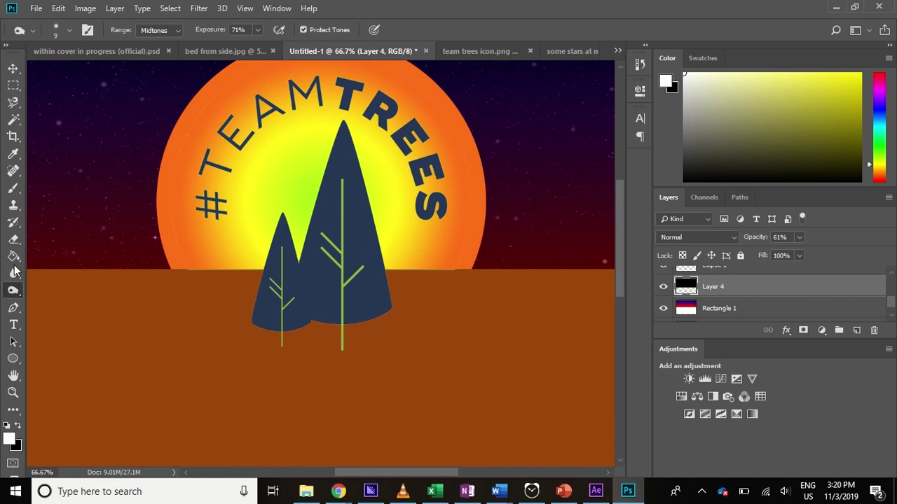
{"action": "left_click", "coordinate": [69, 30]}
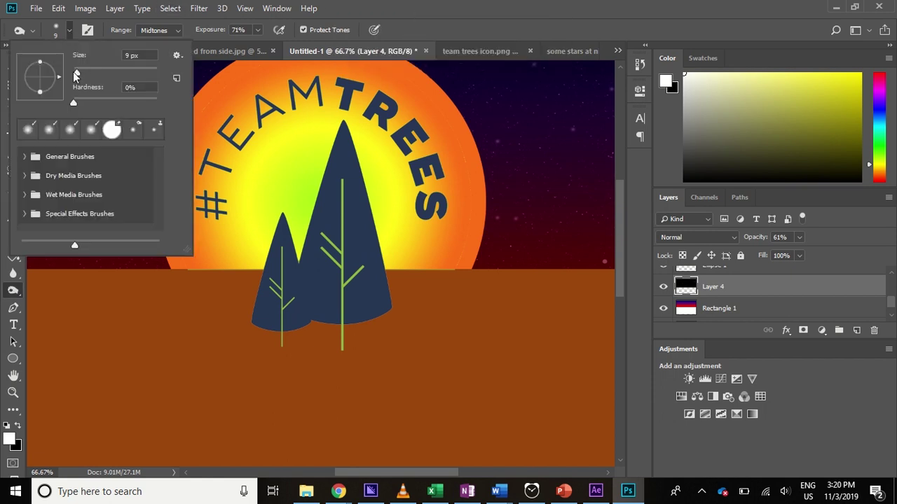
{"action": "left_click_drag", "start_coordinate": [85, 75], "coordinate": [106, 75]}
{"action": "left_click", "coordinate": [342, 182]}
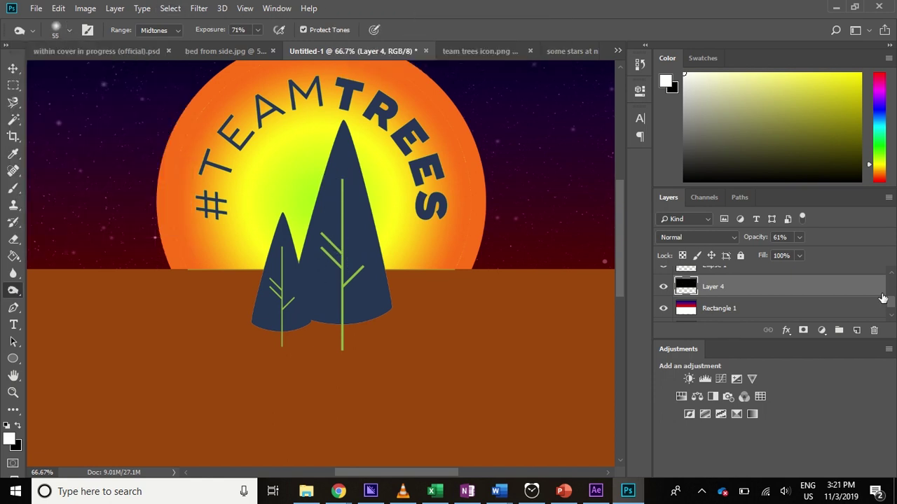
{"action": "scroll", "coordinate": [891, 295], "scroll_direction": "up", "scroll_amount": 1}
{"action": "scroll", "coordinate": [892, 295], "scroll_direction": "up", "scroll_amount": 3}
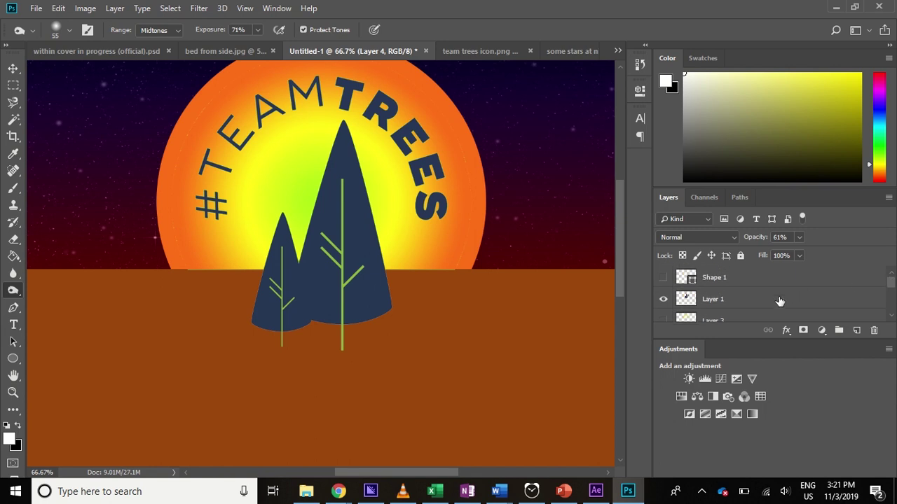
{"action": "left_click", "coordinate": [783, 299]}
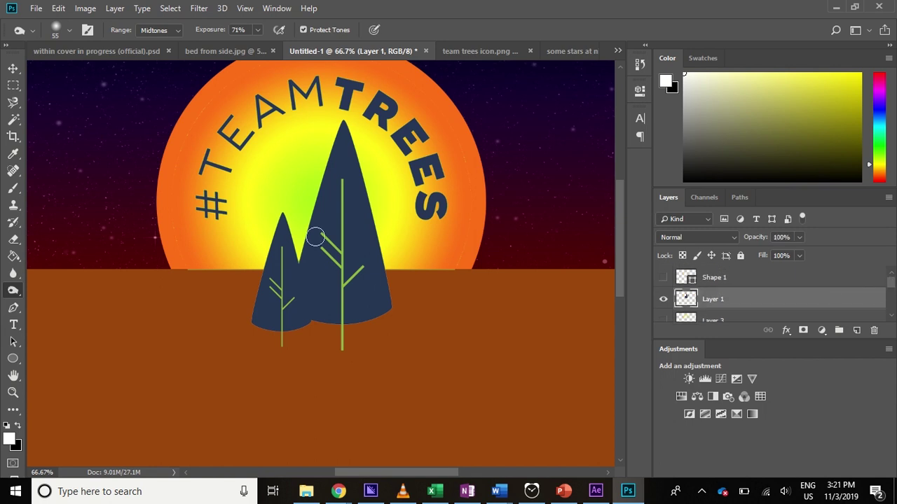
{"action": "mouse_move", "coordinate": [343, 196]}
{"action": "left_mouse_down"}
{"action": "mouse_move", "coordinate": [343, 246]}
{"action": "mouse_move", "coordinate": [342, 166]}
{"action": "mouse_move", "coordinate": [309, 289]}
{"action": "mouse_move", "coordinate": [335, 248]}
{"action": "mouse_move", "coordinate": [330, 301]}
{"action": "mouse_move", "coordinate": [310, 298]}
{"action": "mouse_move", "coordinate": [374, 302]}
{"action": "mouse_move", "coordinate": [307, 308]}
{"action": "mouse_move", "coordinate": [368, 304]}
{"action": "mouse_move", "coordinate": [353, 250]}
{"action": "mouse_move", "coordinate": [347, 302]}
{"action": "mouse_move", "coordinate": [353, 200]}
{"action": "mouse_move", "coordinate": [377, 316]}
{"action": "mouse_move", "coordinate": [340, 159]}
{"action": "mouse_move", "coordinate": [298, 286]}
{"action": "mouse_move", "coordinate": [340, 182]}
{"action": "mouse_move", "coordinate": [347, 137]}
{"action": "mouse_move", "coordinate": [350, 241]}
{"action": "mouse_move", "coordinate": [351, 195]}
{"action": "mouse_move", "coordinate": [374, 274]}
{"action": "mouse_move", "coordinate": [323, 230]}
{"action": "mouse_move", "coordinate": [293, 258]}
{"action": "mouse_move", "coordinate": [285, 250]}
{"action": "mouse_move", "coordinate": [258, 325]}
{"action": "mouse_move", "coordinate": [287, 260]}
{"action": "mouse_move", "coordinate": [283, 314]}
{"action": "mouse_move", "coordinate": [287, 283]}
{"action": "mouse_move", "coordinate": [269, 286]}
{"action": "mouse_move", "coordinate": [266, 307]}
{"action": "mouse_move", "coordinate": [269, 321]}
{"action": "mouse_move", "coordinate": [291, 247]}
{"action": "mouse_move", "coordinate": [325, 253]}
{"action": "left_mouse_up"}
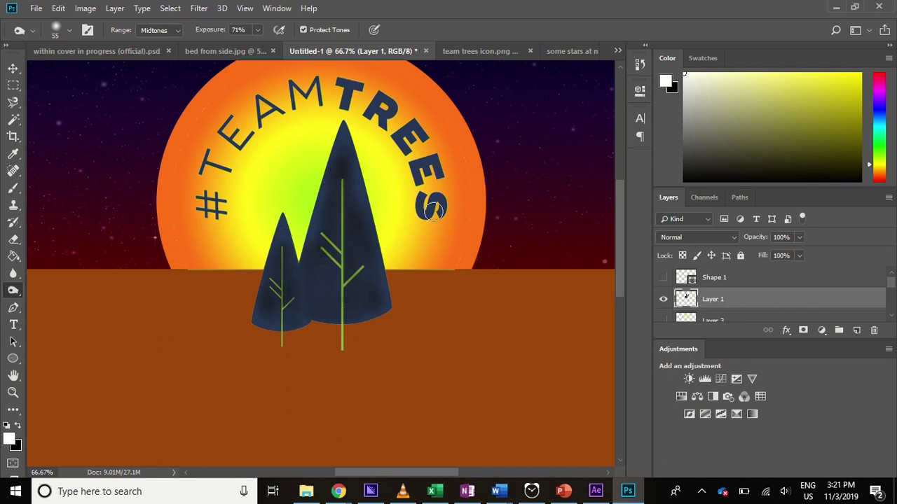
Enable a drop shadow on the logo layer (Layer 1) in its blending options.
{"action": "key", "text": "ctrl+minus"}
{"action": "key", "text": "ctrl+minus"}
{"action": "key", "text": "ctrl+minus"}
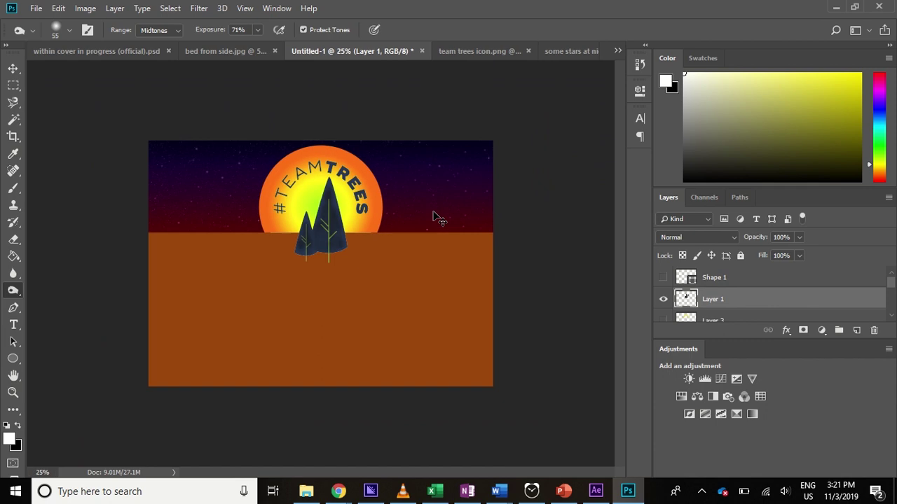
{"action": "key", "text": "ctrl+minus"}
{"action": "key", "text": "ctrl+plus"}
{"action": "right_click", "coordinate": [739, 298]}
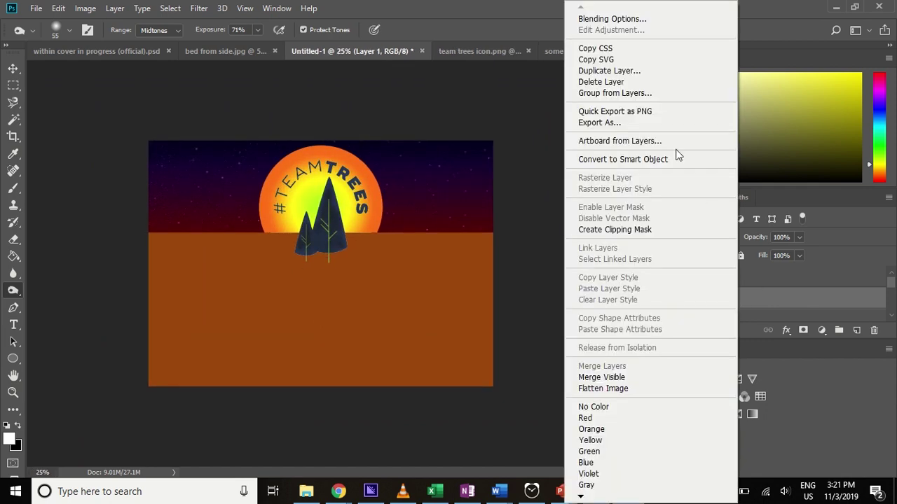
{"action": "left_click", "coordinate": [648, 19]}
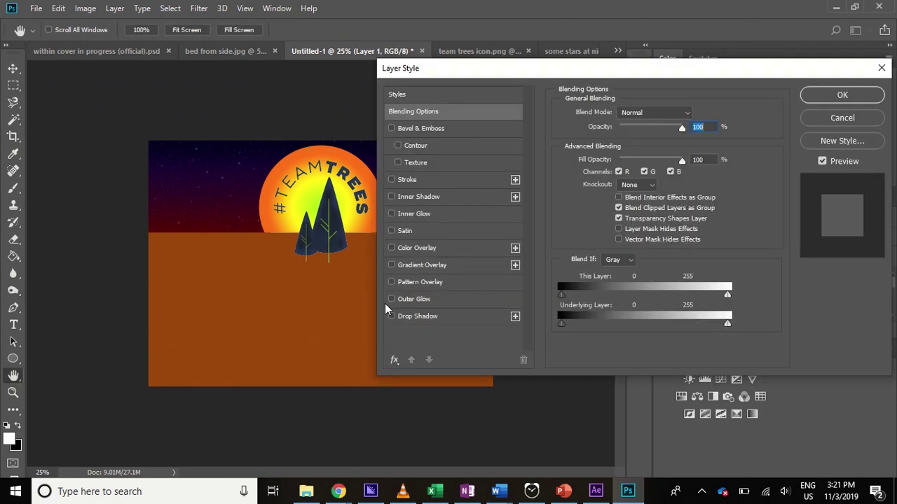
{"action": "left_click", "coordinate": [391, 316]}
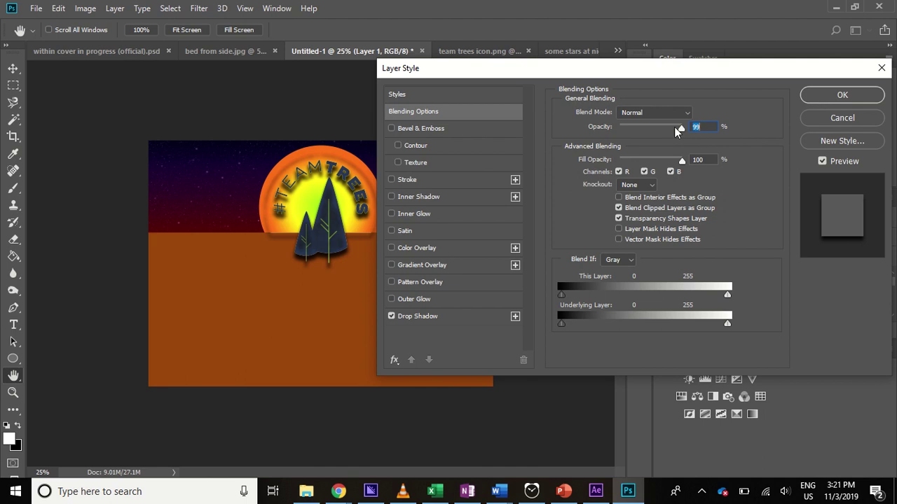
{"action": "mouse_move", "coordinate": [681, 128]}
{"action": "left_mouse_down"}
{"action": "mouse_move", "coordinate": [663, 129]}
{"action": "mouse_move", "coordinate": [696, 131]}
{"action": "left_mouse_up"}
Set the logo's drop shadow to 19% opacity, 23% spread and 49 px size.
{"action": "left_click", "coordinate": [442, 317]}
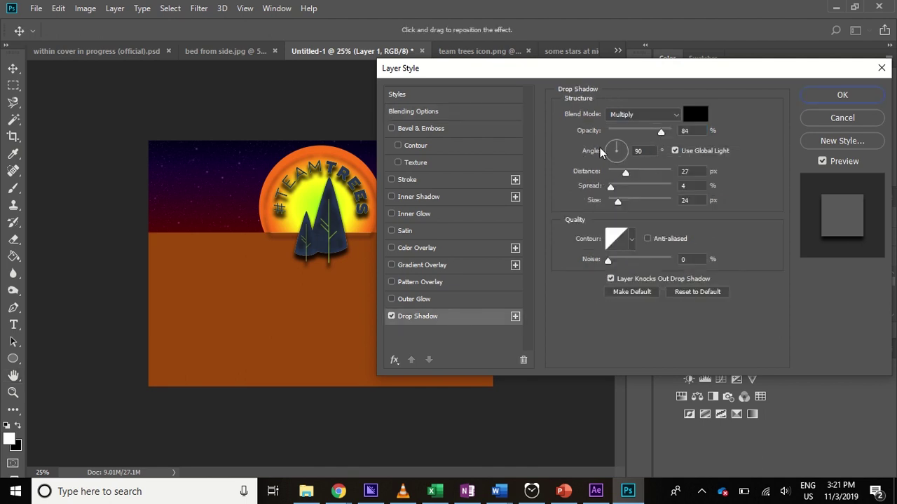
{"action": "left_click_drag", "start_coordinate": [660, 132], "coordinate": [612, 134]}
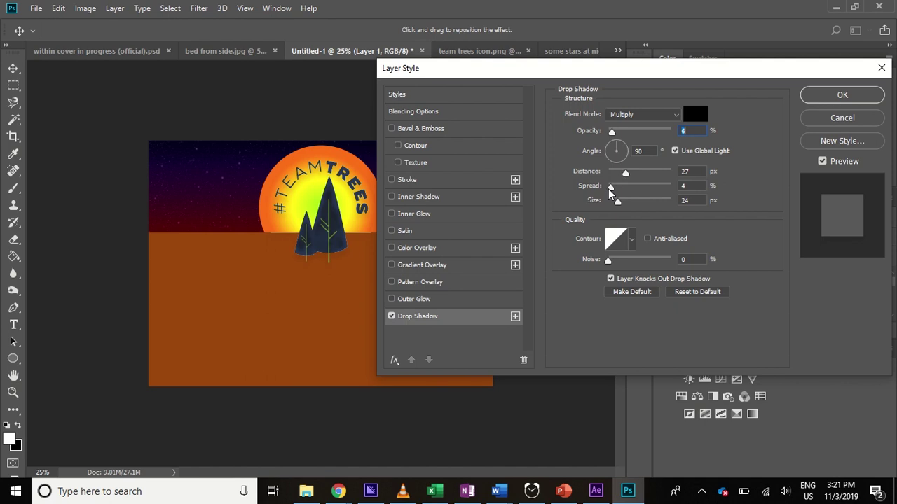
{"action": "left_click_drag", "start_coordinate": [608, 188], "coordinate": [623, 203]}
{"action": "left_click_drag", "start_coordinate": [615, 133], "coordinate": [620, 134]}
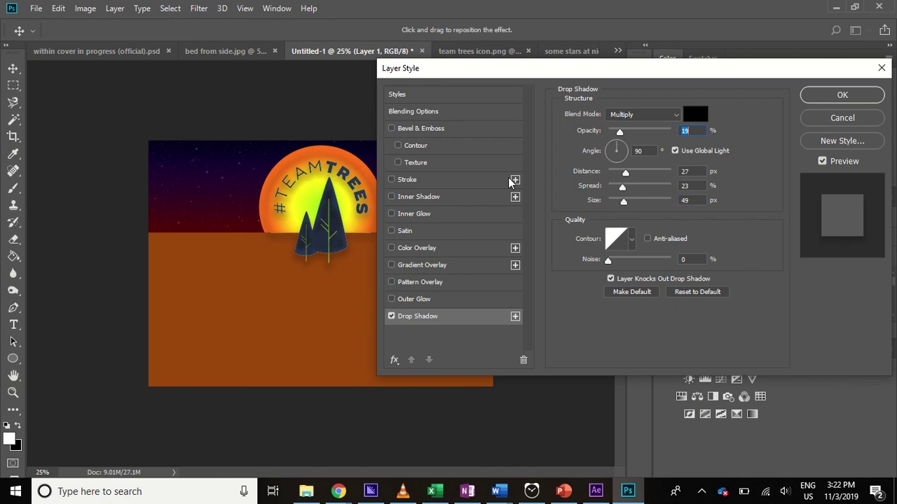
Try a color overlay and a gradient overlay on the logo layer.
{"action": "left_click", "coordinate": [391, 249]}
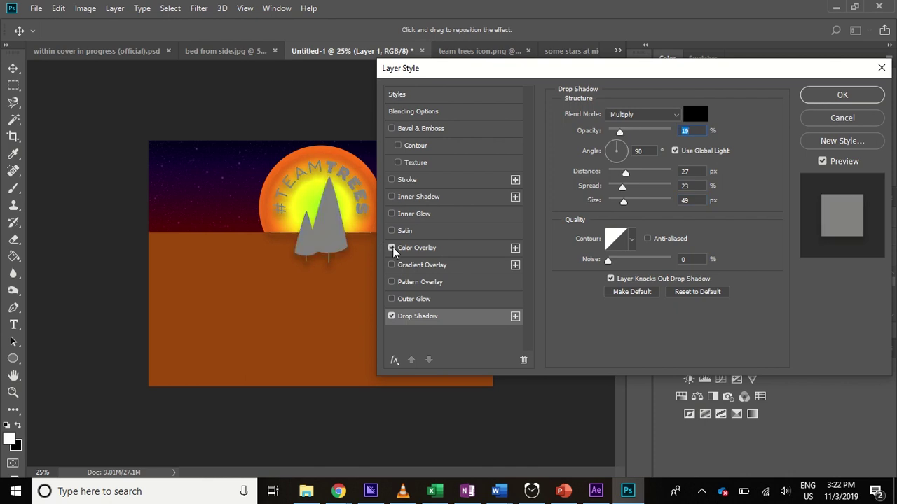
{"action": "left_click", "coordinate": [391, 248]}
{"action": "left_click", "coordinate": [391, 266]}
{"action": "left_click", "coordinate": [391, 266]}
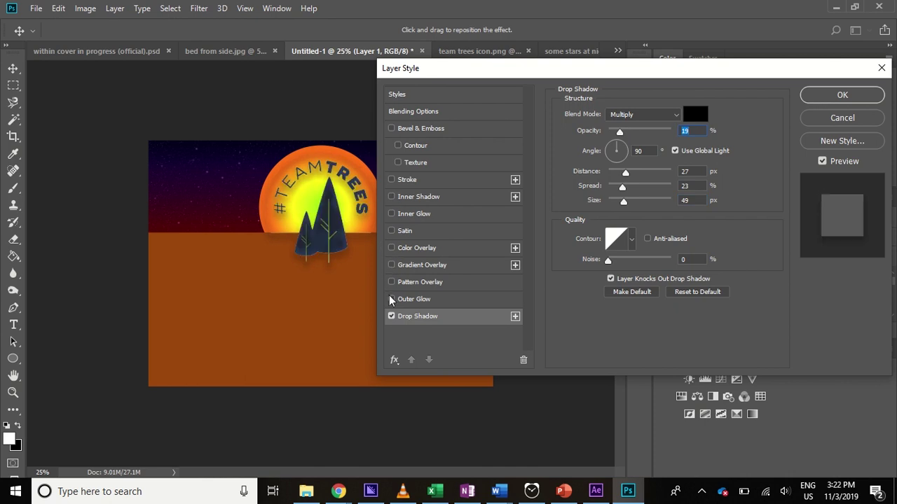
Add an outer glow in dark green (#0c4806) to the logo layer and apply the layer style.
{"action": "left_click", "coordinate": [391, 299]}
{"action": "left_click", "coordinate": [391, 299]}
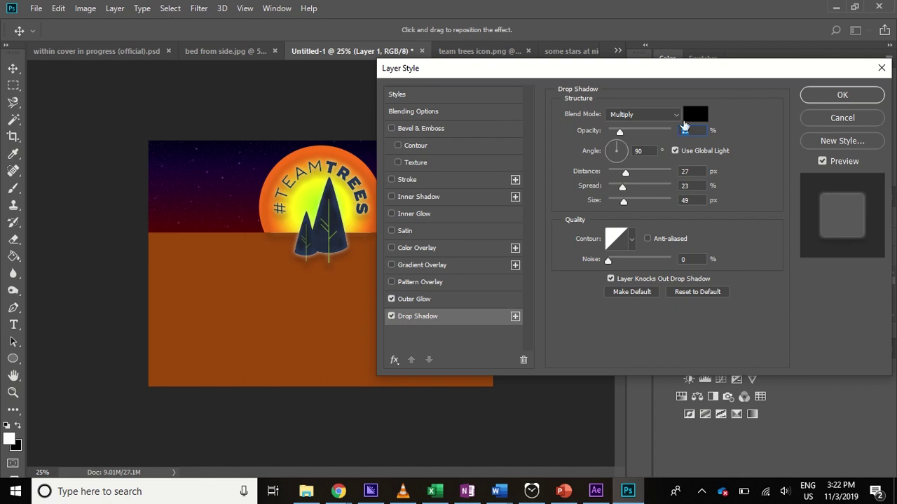
{"action": "left_click", "coordinate": [444, 299]}
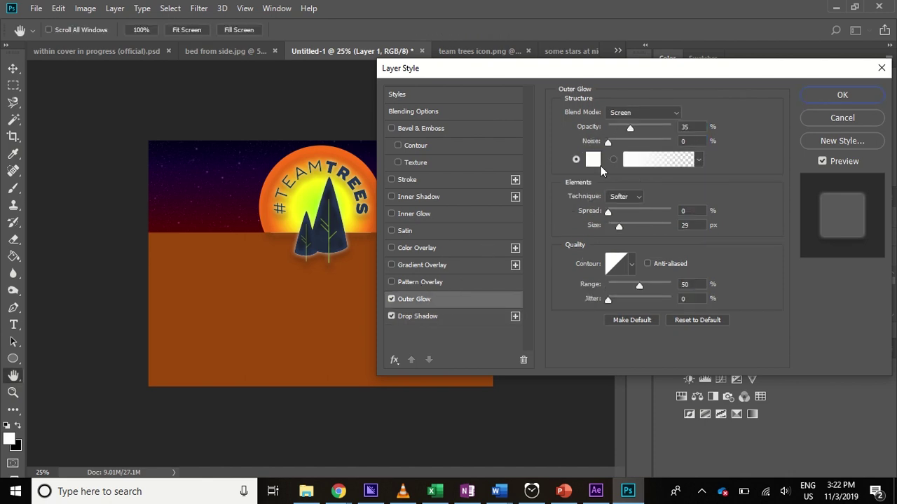
{"action": "left_click", "coordinate": [583, 162]}
{"action": "left_click", "coordinate": [728, 228]}
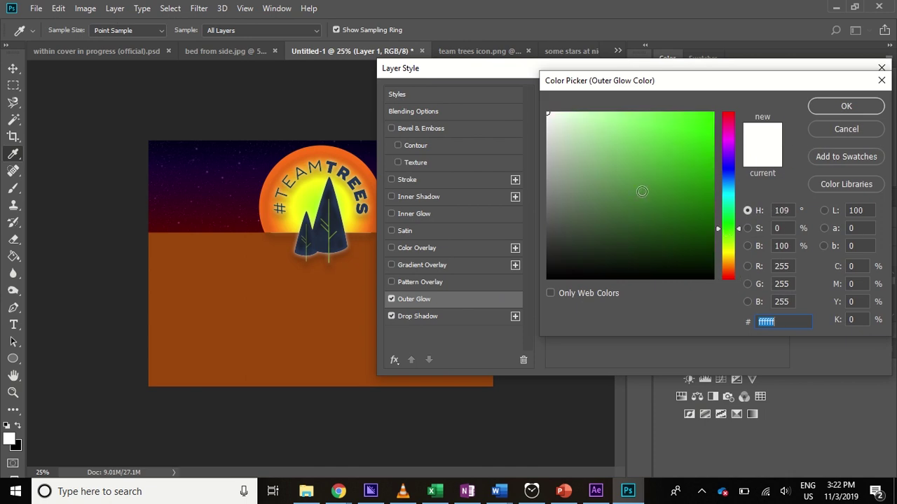
{"action": "left_click_drag", "start_coordinate": [640, 192], "coordinate": [844, 84]}
{"action": "left_click", "coordinate": [752, 150]}
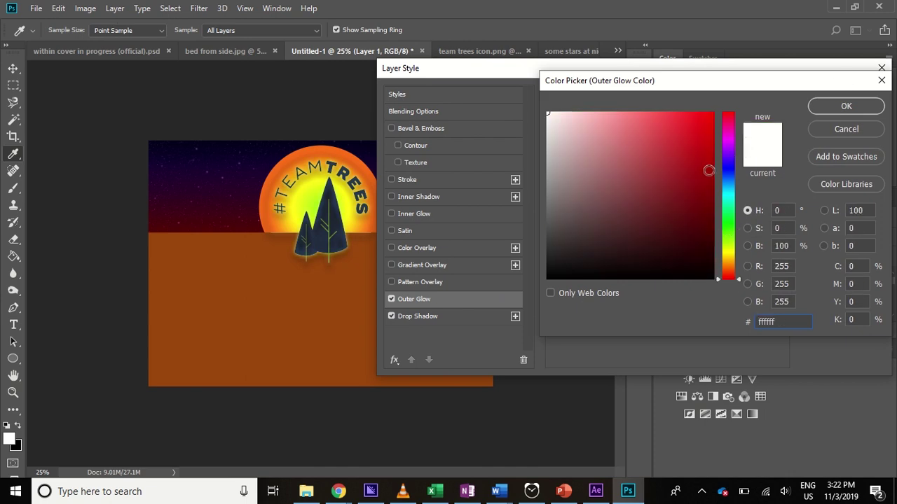
{"action": "left_click", "coordinate": [729, 226]}
{"action": "left_click", "coordinate": [703, 177]}
{"action": "mouse_move", "coordinate": [703, 230]}
{"action": "left_mouse_down"}
{"action": "mouse_move", "coordinate": [700, 214]}
{"action": "mouse_move", "coordinate": [701, 247]}
{"action": "mouse_move", "coordinate": [700, 232]}
{"action": "left_mouse_up"}
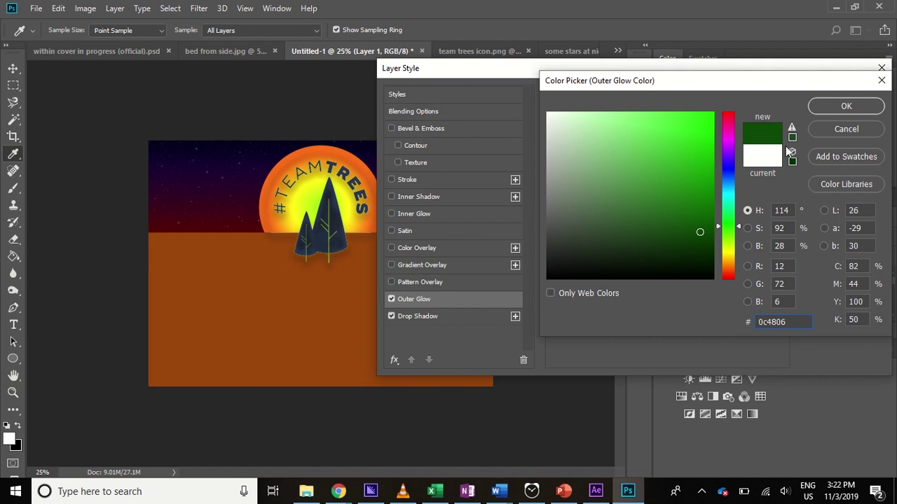
{"action": "left_click", "coordinate": [848, 107]}
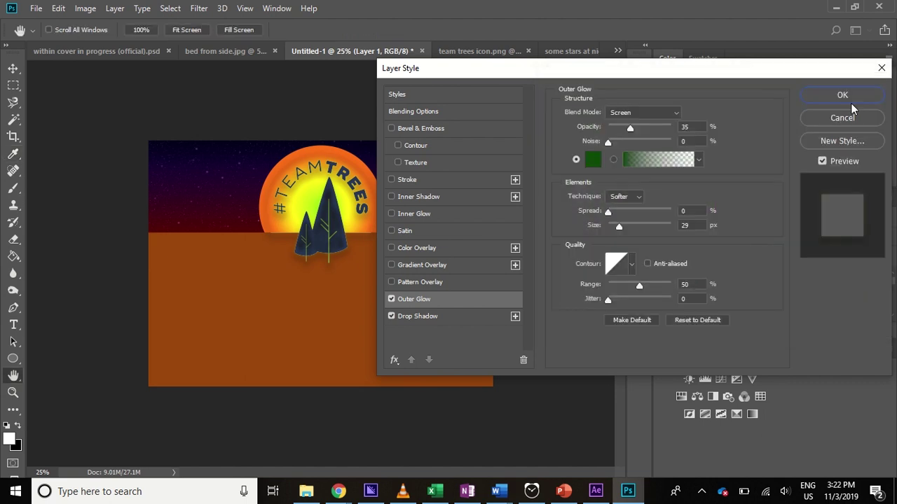
{"action": "left_click", "coordinate": [843, 96]}
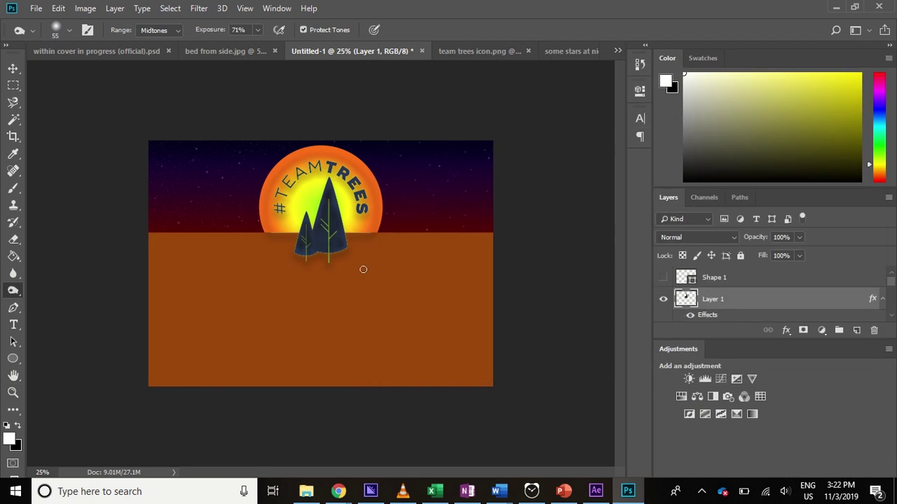
Examine the shadow and glow around the base of the trees up close.
{"action": "key", "text": "ctrl+plus"}
{"action": "key", "text": "ctrl+plus"}
{"action": "key", "text": "ctrl+plus"}
{"action": "key", "text": "ctrl+plus"}
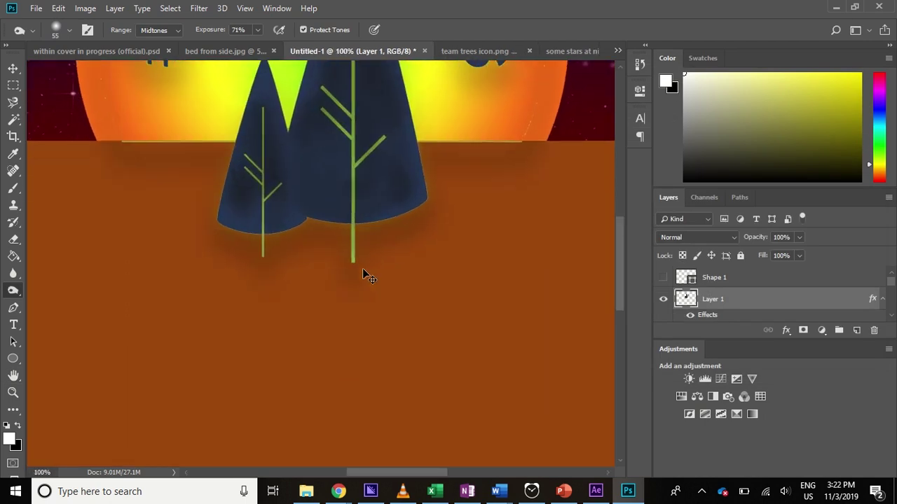
{"action": "key", "text": "ctrl+minus"}
{"action": "key", "text": "ctrl+minus"}
{"action": "key", "text": "ctrl+minus"}
{"action": "key", "text": "ctrl+minus"}
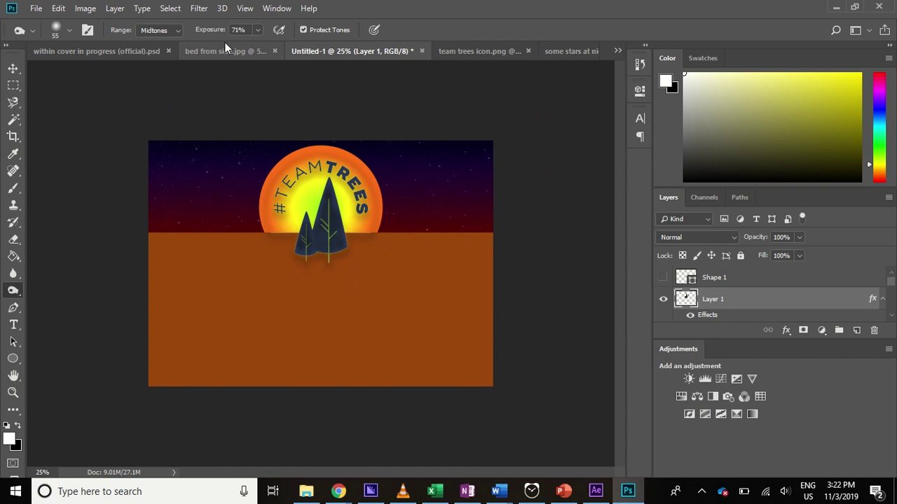
Try the Water Paper and Glowing Edges filters from the Filter Gallery on the logo layer, and undo the applied filter.
{"action": "left_click", "coordinate": [198, 9]}
{"action": "left_click", "coordinate": [214, 62]}
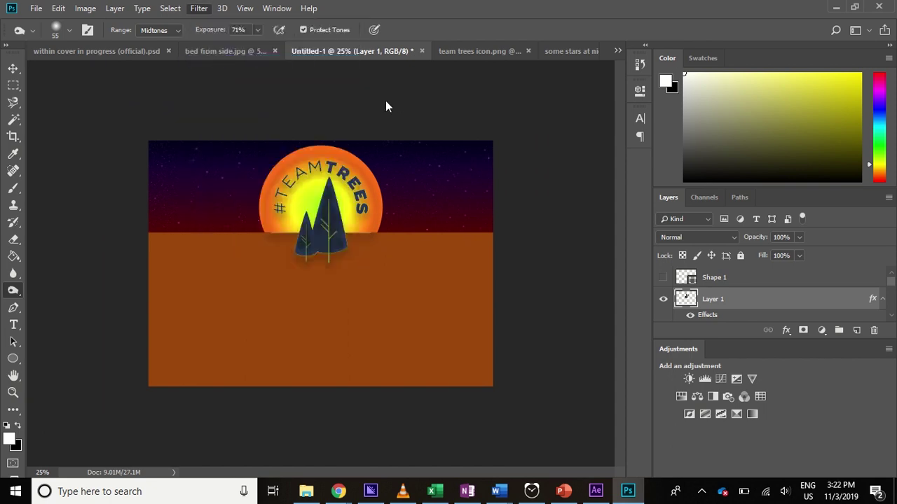
{"action": "key", "text": "ctrl+minus"}
{"action": "key", "text": "ctrl+minus"}
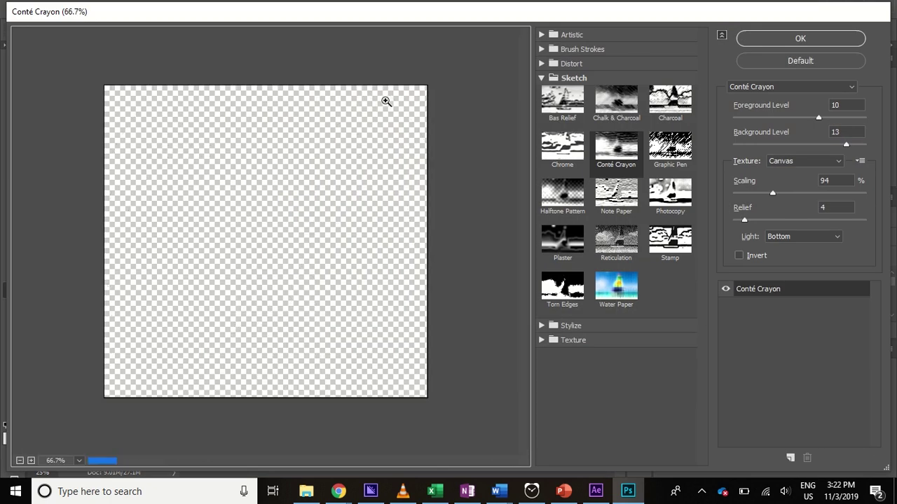
{"action": "left_click", "coordinate": [616, 287]}
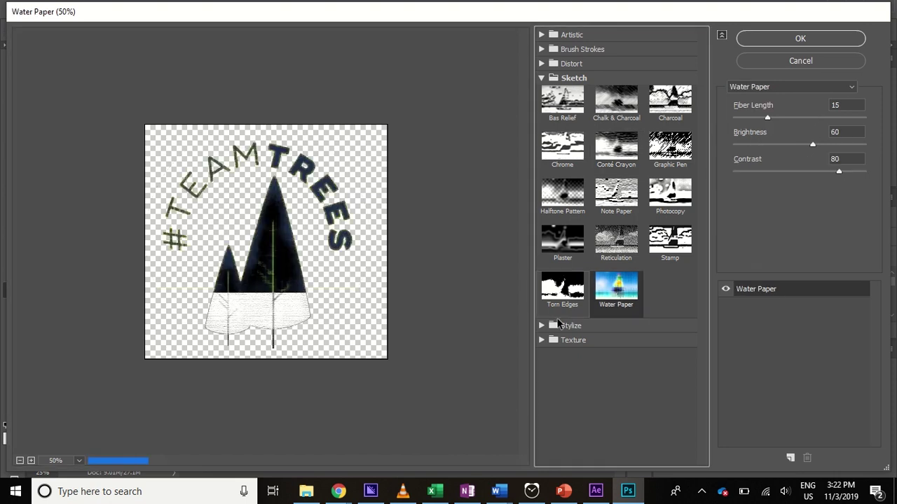
{"action": "left_click", "coordinate": [541, 326]}
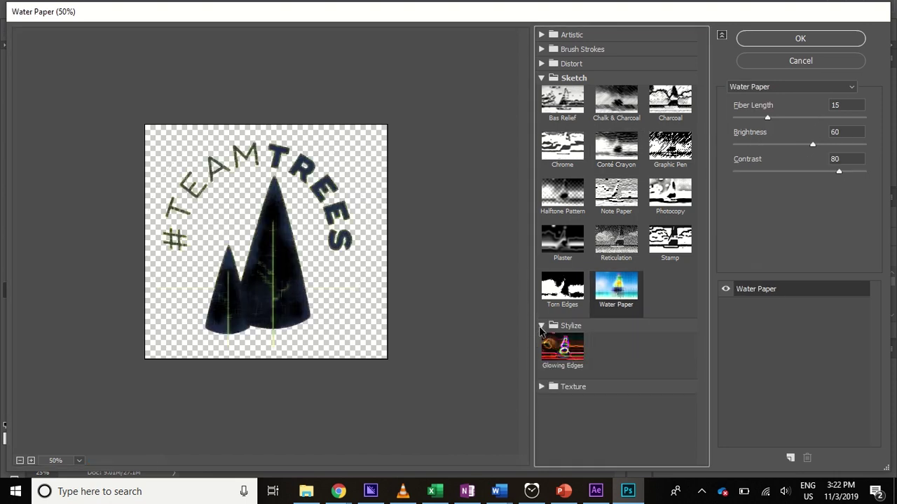
{"action": "left_click", "coordinate": [562, 348]}
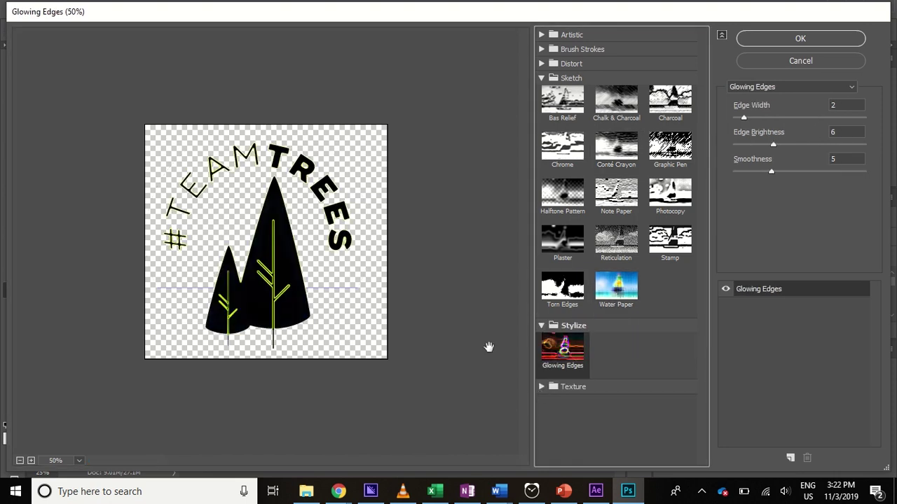
{"action": "left_click", "coordinate": [784, 40]}
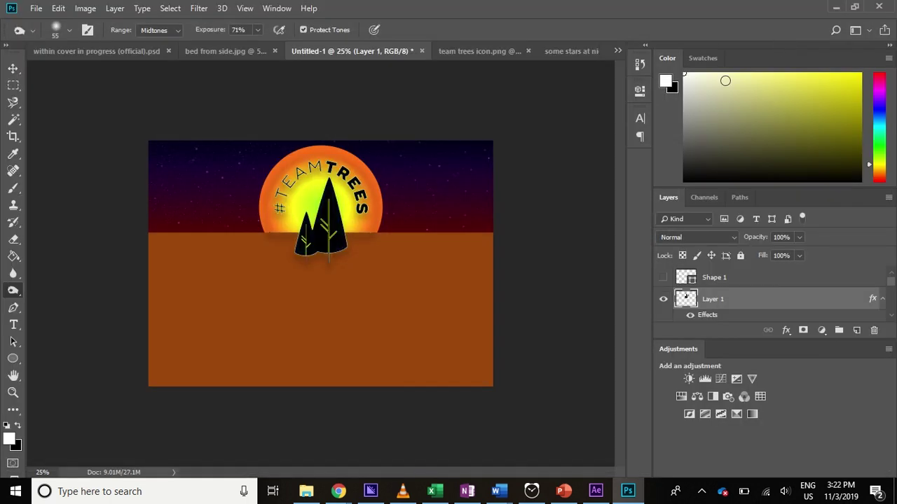
{"action": "key", "text": "ctrl+z"}
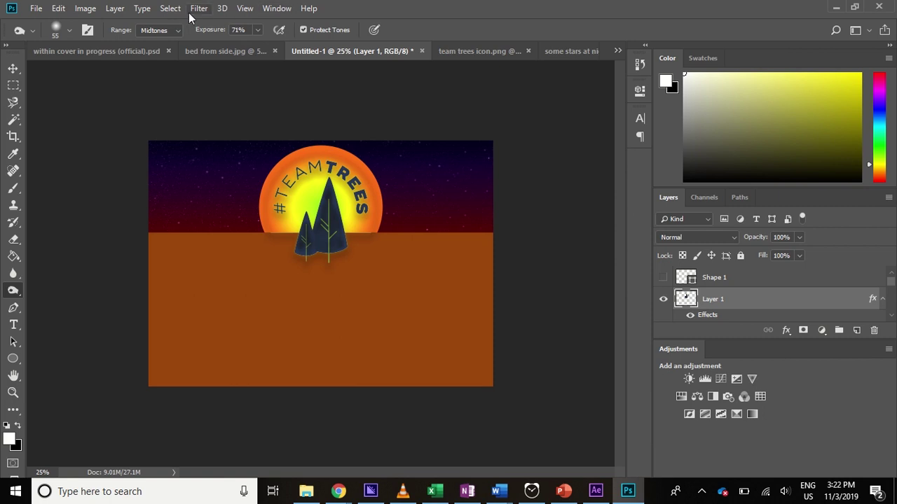
Preview the Craquelure, Grain, Patchwork, Stained Glass, Texturizer and Mosaic Tiles texture filters on the logo in the Filter Gallery.
{"action": "left_click", "coordinate": [197, 9]}
{"action": "left_click", "coordinate": [207, 62]}
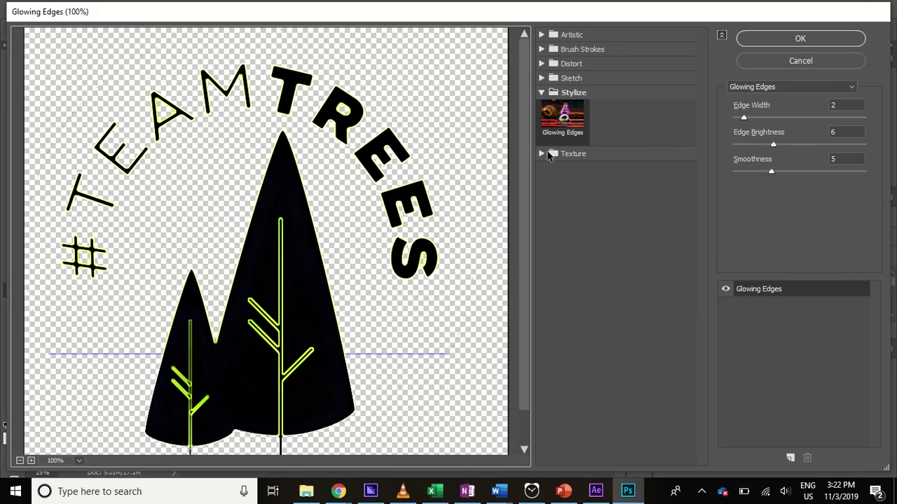
{"action": "left_click", "coordinate": [549, 154]}
{"action": "left_click", "coordinate": [576, 187]}
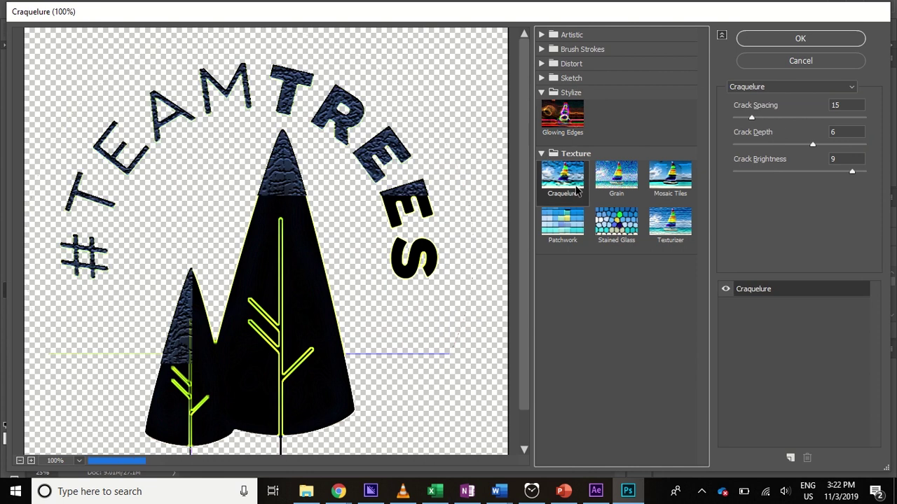
{"action": "left_click", "coordinate": [611, 181]}
{"action": "left_click", "coordinate": [577, 218]}
{"action": "left_click", "coordinate": [616, 223]}
{"action": "left_click", "coordinate": [669, 223]}
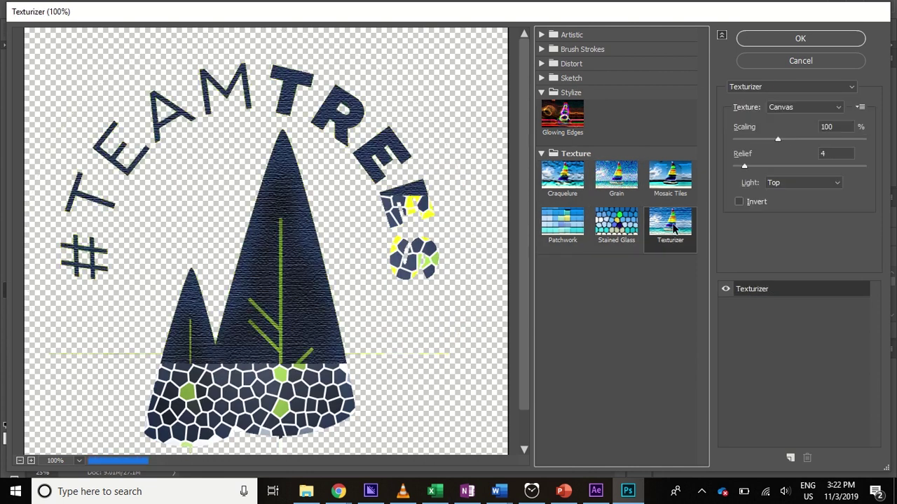
{"action": "left_click", "coordinate": [679, 191]}
Preview the Glass and Ocean Ripple distort filters on the logo and expand the Sketch filters.
{"action": "left_click", "coordinate": [592, 64]}
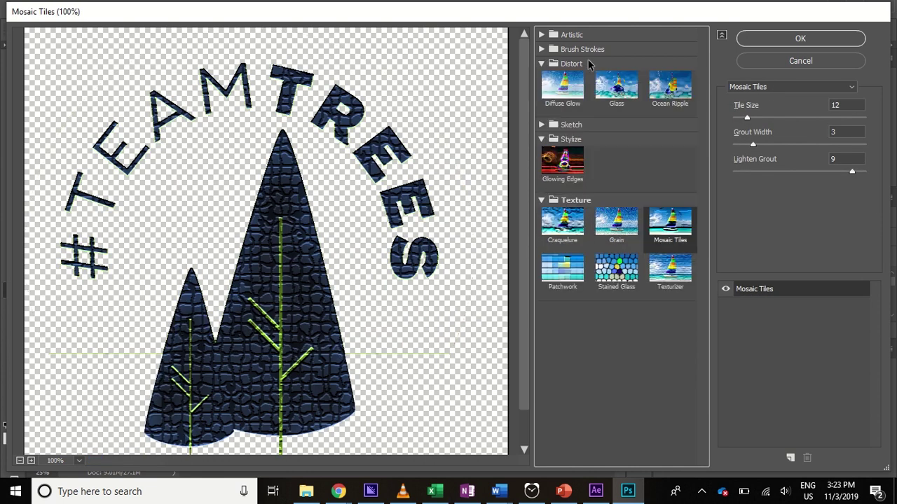
{"action": "left_click", "coordinate": [618, 88]}
{"action": "left_click", "coordinate": [650, 100]}
{"action": "left_click", "coordinate": [599, 124]}
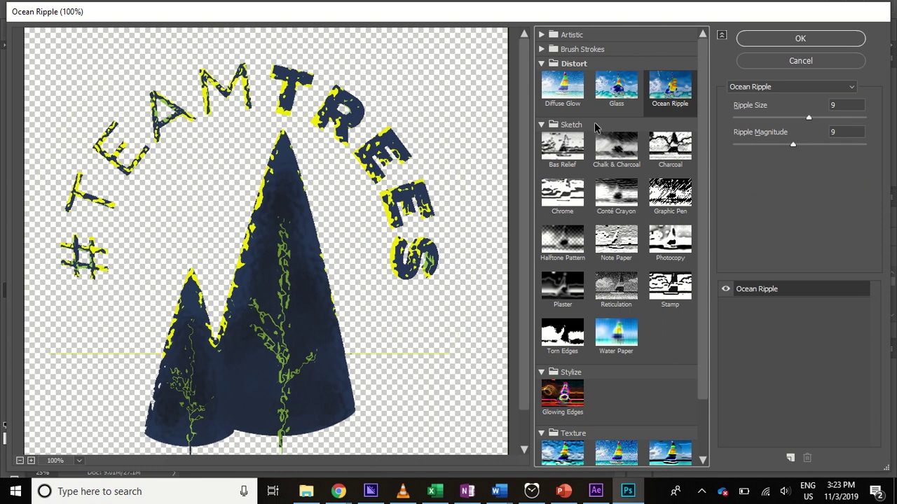
Try the Ink Outlines filter on the logo with dark intensity 2 and light intensity 50.
{"action": "left_click", "coordinate": [571, 50]}
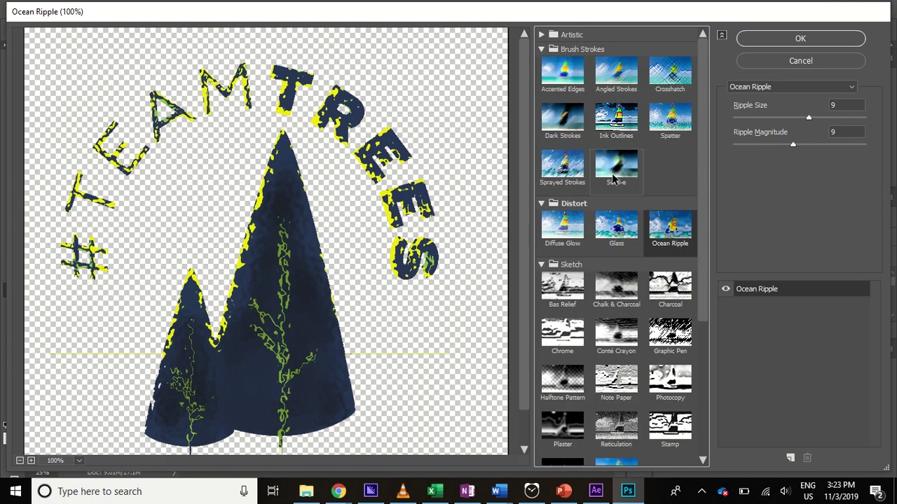
{"action": "left_click", "coordinate": [618, 120]}
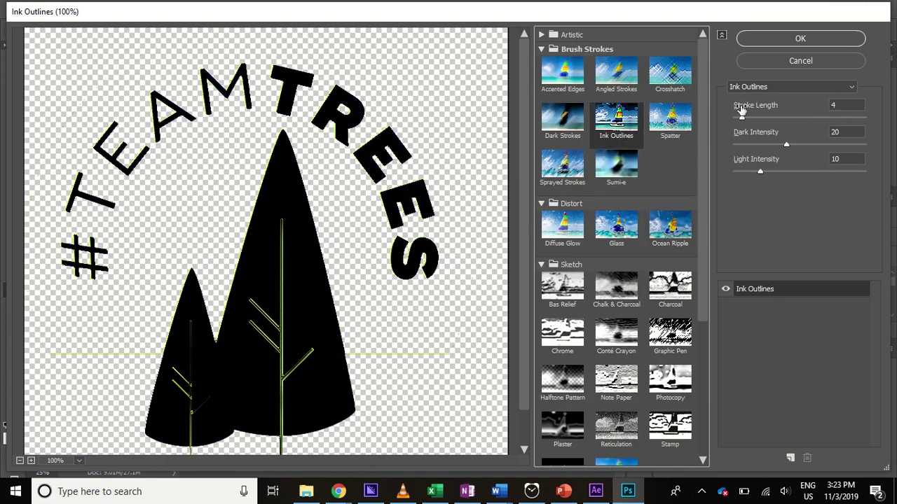
{"action": "mouse_move", "coordinate": [786, 145]}
{"action": "left_mouse_down"}
{"action": "mouse_move", "coordinate": [713, 153]}
{"action": "mouse_move", "coordinate": [749, 147]}
{"action": "mouse_move", "coordinate": [738, 151]}
{"action": "mouse_move", "coordinate": [788, 174]}
{"action": "mouse_move", "coordinate": [883, 176]}
{"action": "mouse_move", "coordinate": [887, 185]}
{"action": "left_mouse_up"}
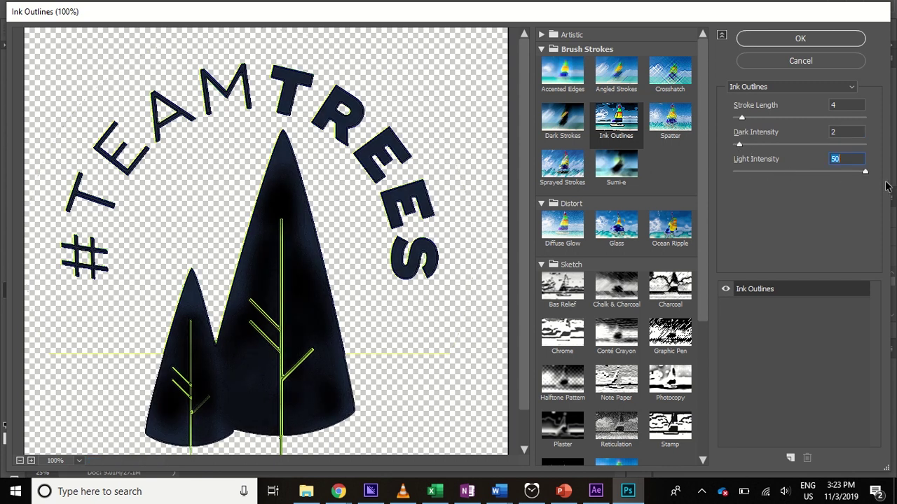
{"action": "mouse_move", "coordinate": [743, 117]}
{"action": "left_mouse_down"}
{"action": "mouse_move", "coordinate": [821, 119]}
{"action": "mouse_move", "coordinate": [743, 131]}
{"action": "left_mouse_up"}
{"action": "left_click", "coordinate": [781, 39]}
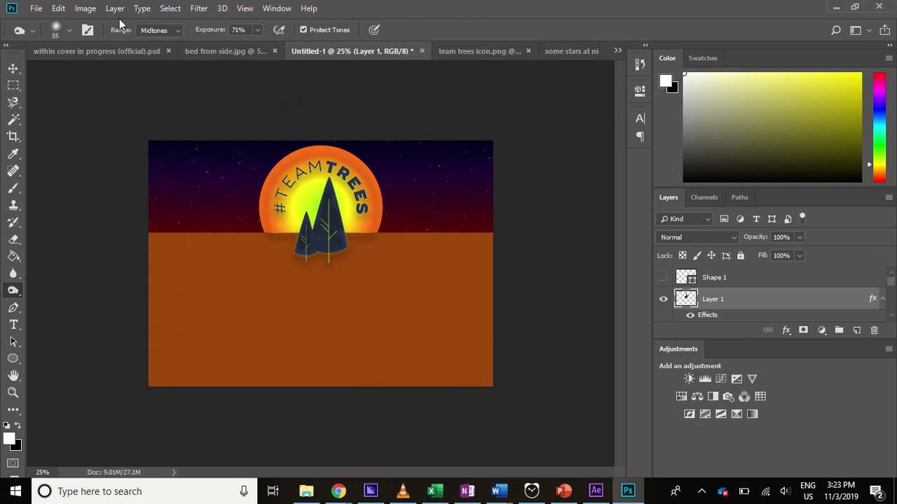
Raise the contrast and slightly adjust the brightness of the logo layer with a Brightness/Contrast adjustment.
{"action": "left_click", "coordinate": [85, 8]}
{"action": "mouse_move", "coordinate": [120, 43]}
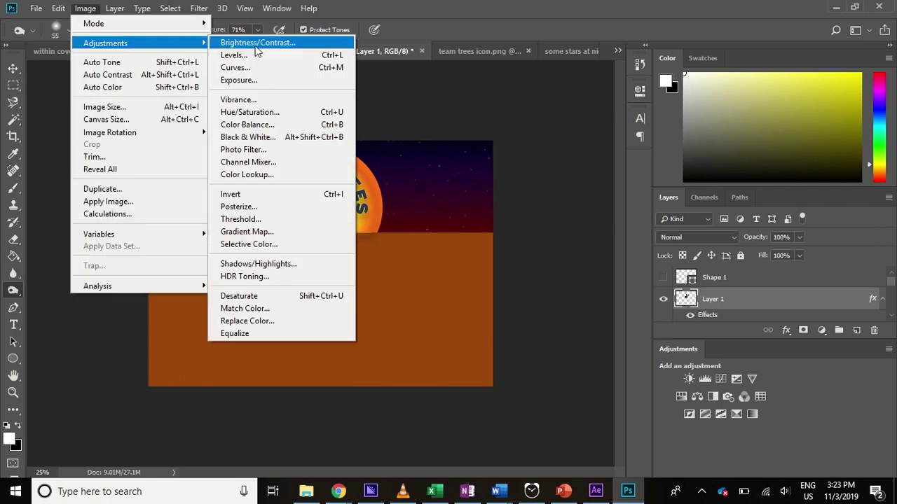
{"action": "left_click", "coordinate": [257, 46]}
{"action": "left_click_drag", "start_coordinate": [520, 172], "coordinate": [566, 174]}
{"action": "mouse_move", "coordinate": [525, 140]}
{"action": "left_mouse_down"}
{"action": "mouse_move", "coordinate": [514, 141]}
{"action": "mouse_move", "coordinate": [539, 139]}
{"action": "mouse_move", "coordinate": [530, 139]}
{"action": "left_mouse_up"}
{"action": "left_click", "coordinate": [634, 125]}
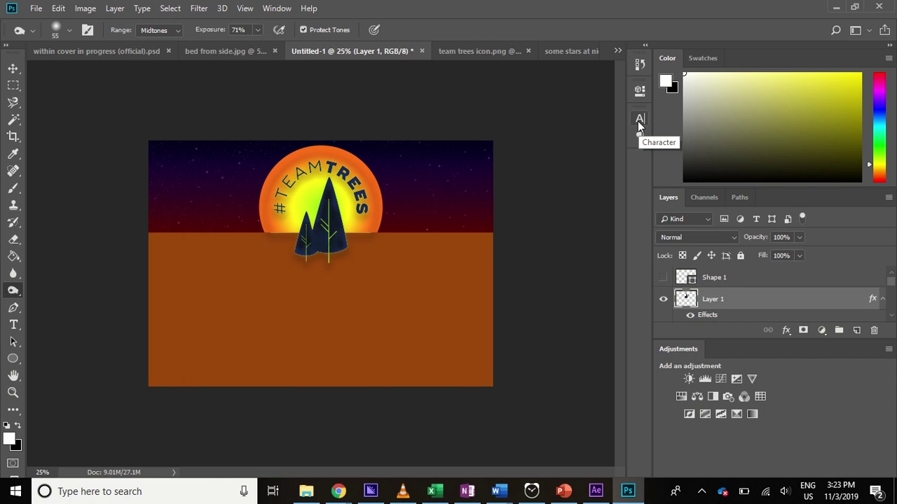
Set the Burn tool's brush size to 136 px and darken the brown ground on Layer 2 along the horizon.
{"action": "left_click", "coordinate": [70, 29]}
{"action": "left_click_drag", "start_coordinate": [104, 71], "coordinate": [123, 72]}
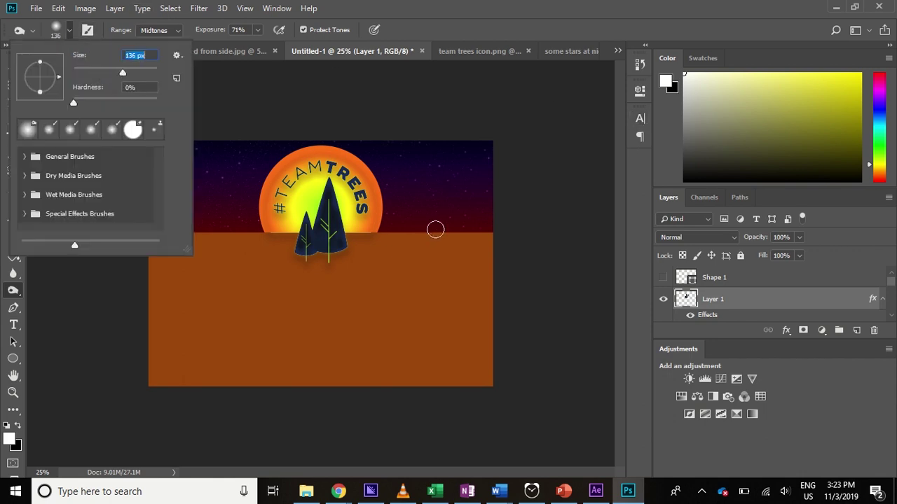
{"action": "left_click", "coordinate": [496, 240]}
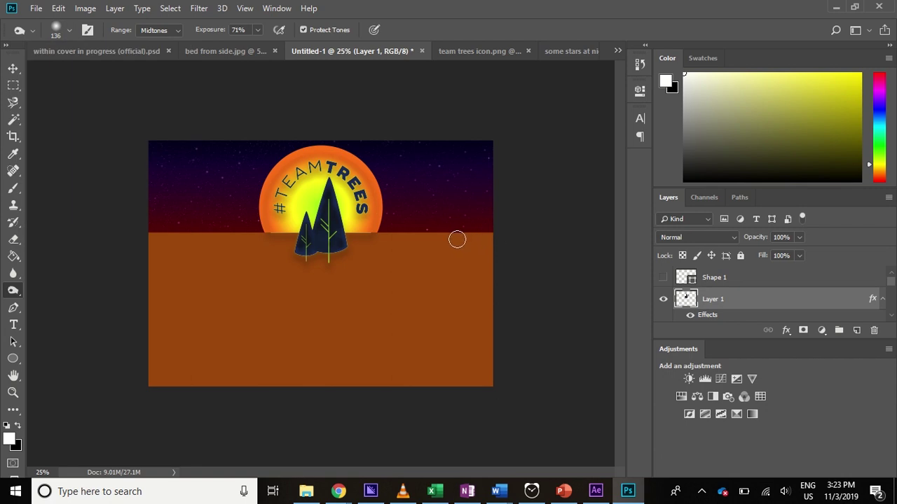
{"action": "scroll", "coordinate": [894, 288], "scroll_direction": "down", "scroll_amount": 3}
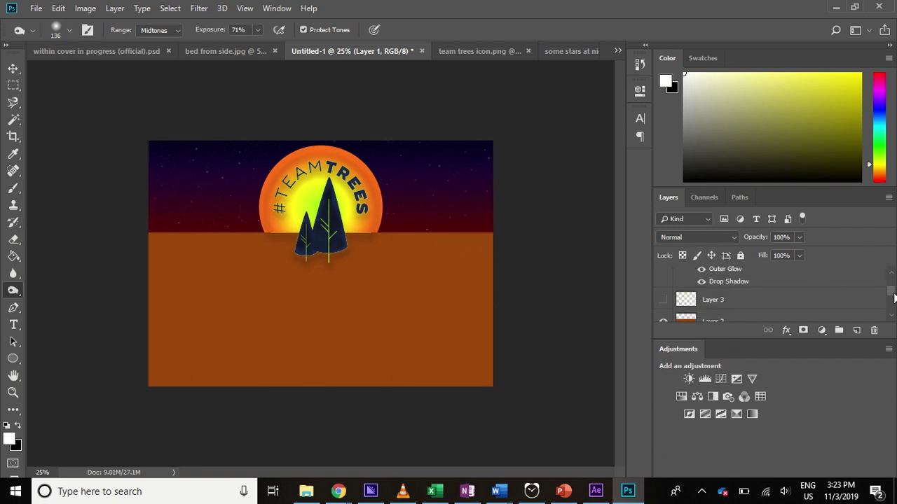
{"action": "left_click", "coordinate": [785, 291]}
{"action": "mouse_move", "coordinate": [491, 235]}
{"action": "left_mouse_down"}
{"action": "mouse_move", "coordinate": [182, 231]}
{"action": "mouse_move", "coordinate": [126, 235]}
{"action": "mouse_move", "coordinate": [180, 239]}
{"action": "mouse_move", "coordinate": [116, 238]}
{"action": "left_mouse_up"}
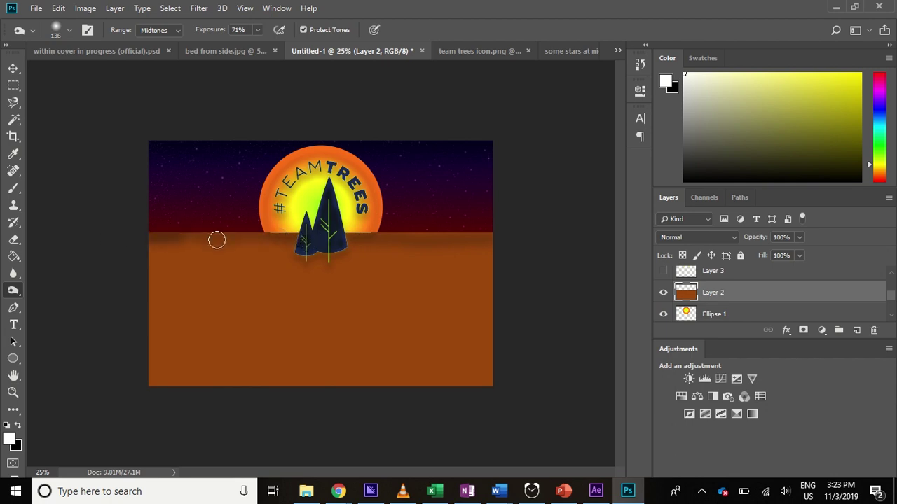
Try another burn stroke at the left end of the ground's horizon edge and undo the last burn strokes.
{"action": "left_click_drag", "start_coordinate": [217, 240], "coordinate": [156, 240]}
{"action": "key", "text": "ctrl+z"}
{"action": "key", "text": "ctrl+z"}
{"action": "key", "text": "ctrl+z"}
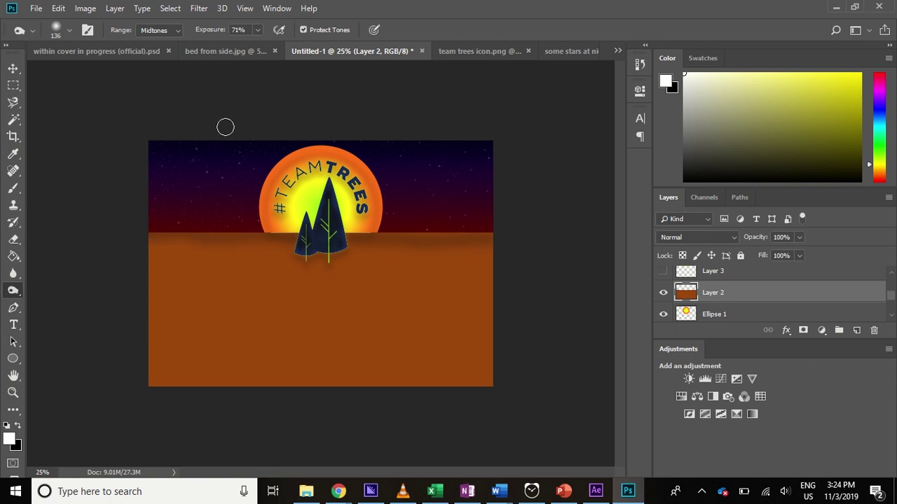
Lower the Burn tool's exposure to 28% and darken the ground's upper edge along the horizon.
{"action": "left_click", "coordinate": [258, 30]}
{"action": "left_click_drag", "start_coordinate": [235, 45], "coordinate": [232, 46]}
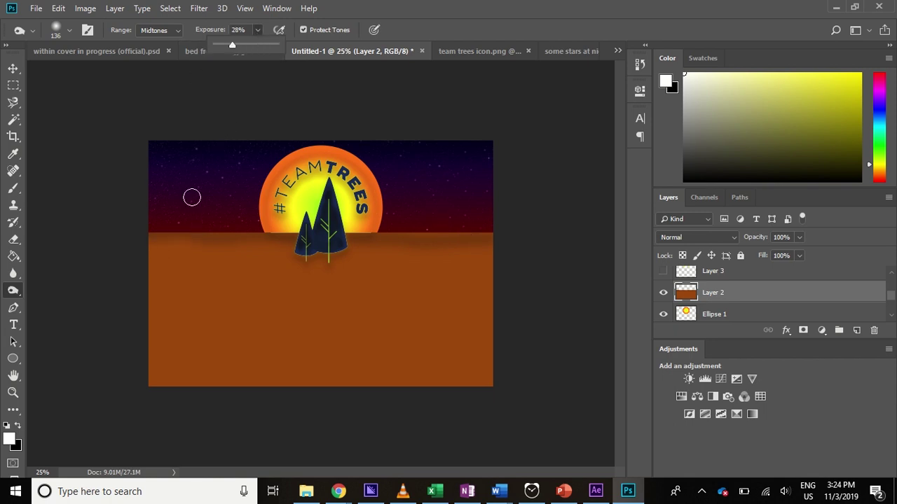
{"action": "left_click", "coordinate": [185, 236]}
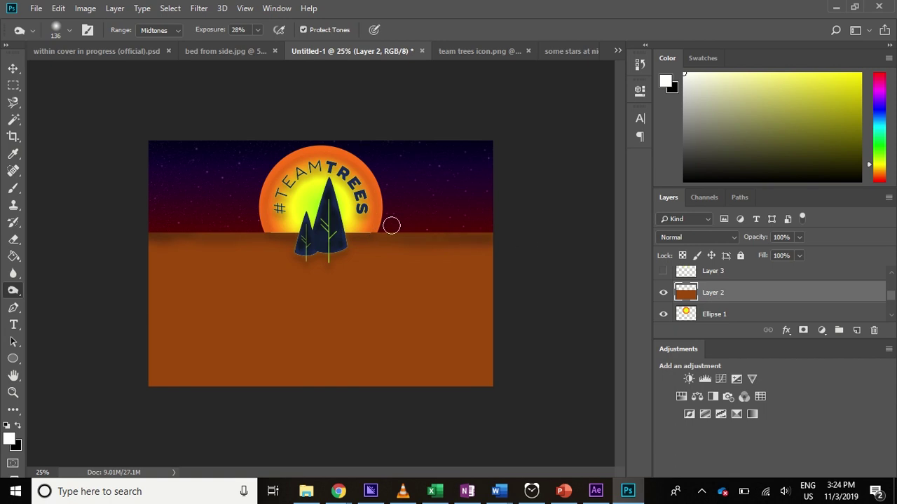
{"action": "left_click_drag", "start_coordinate": [204, 243], "coordinate": [101, 248]}
{"action": "key", "text": "ctrl+minus"}
{"action": "key", "text": "ctrl+plus"}
Select the lower ground across the full canvas width, about 7 by 1.893 in, with the Rectangular Marquee and delete it from Layer 2.
{"action": "left_click", "coordinate": [13, 67]}
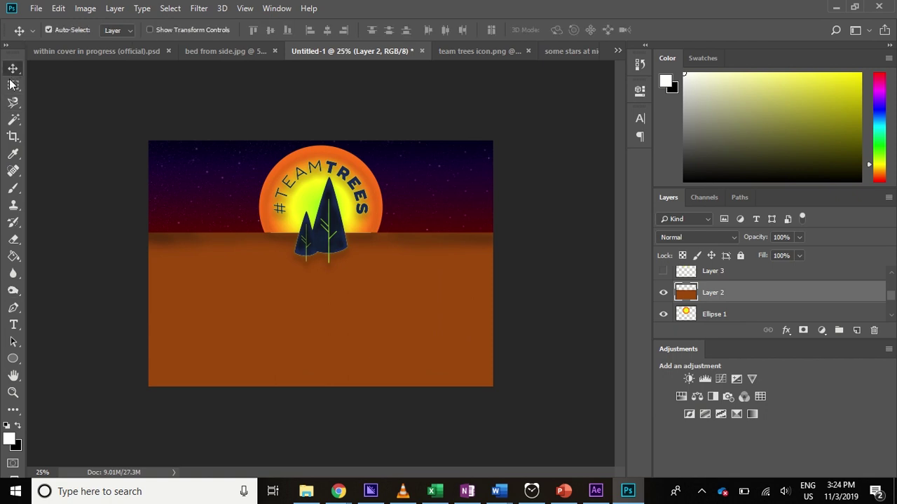
{"action": "left_click", "coordinate": [12, 86]}
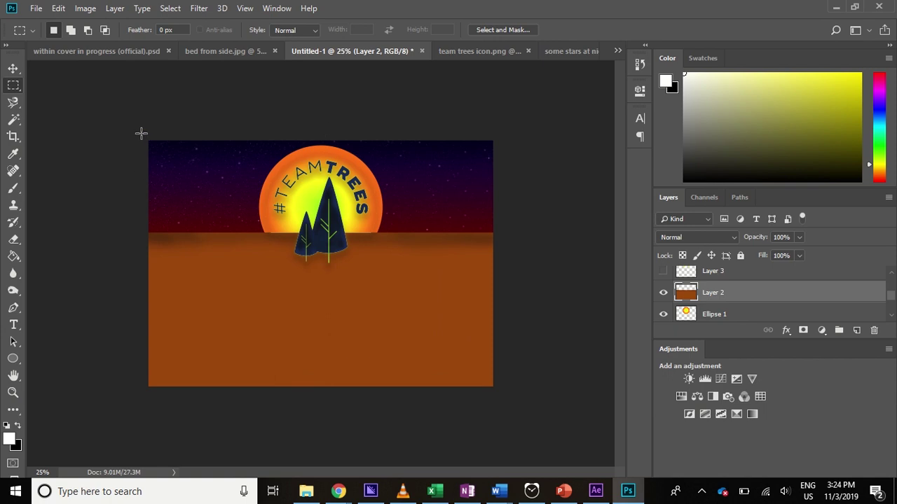
{"action": "left_click_drag", "start_coordinate": [137, 293], "coordinate": [510, 392]}
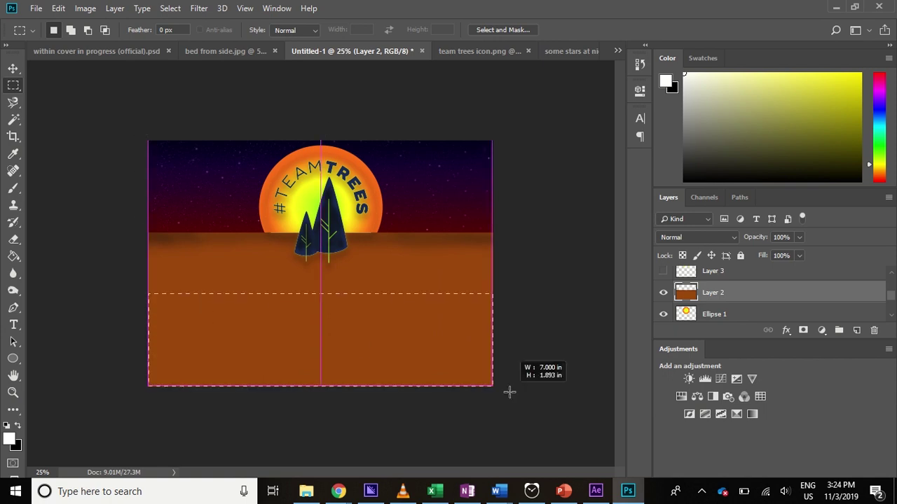
{"action": "key", "text": "Delete"}
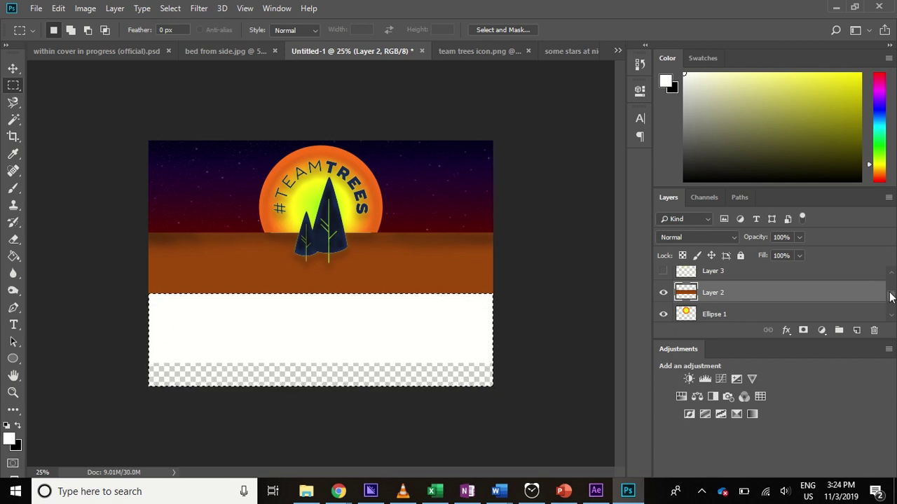
Show Layer 0, delete the selected lower area from Layer 0 and Rectangle 1, and deselect.
{"action": "left_click_drag", "start_coordinate": [891, 297], "coordinate": [891, 309]}
{"action": "left_click", "coordinate": [770, 311]}
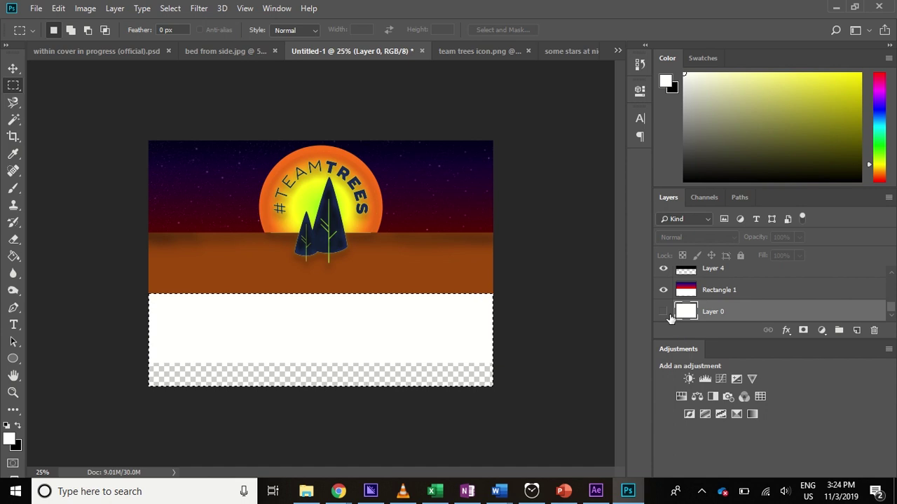
{"action": "left_click", "coordinate": [667, 314]}
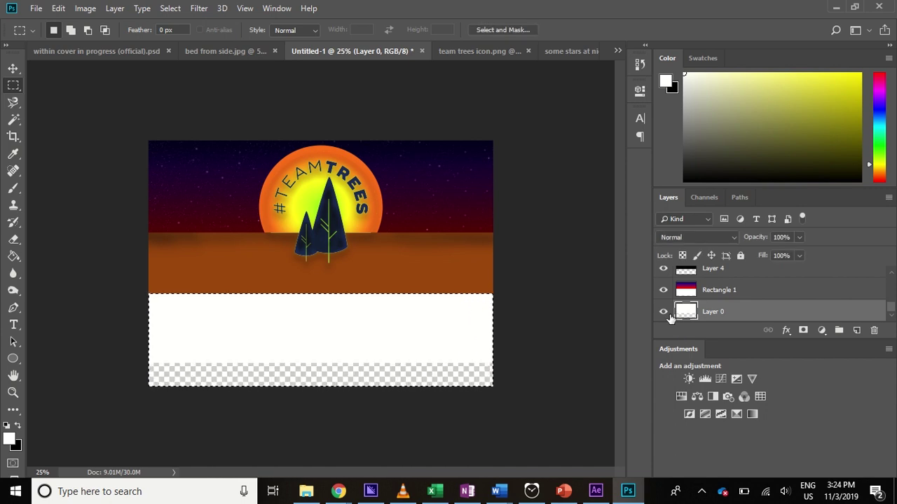
{"action": "left_click", "coordinate": [716, 297]}
{"action": "key", "text": "Delete"}
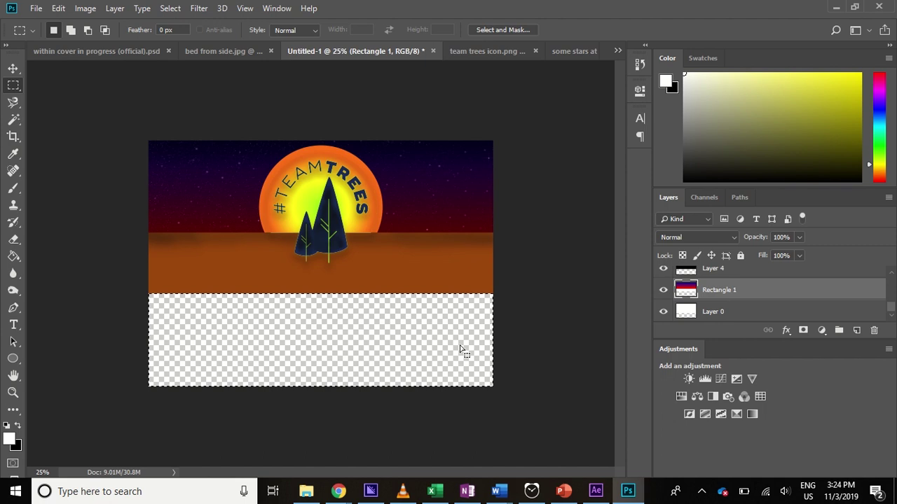
{"action": "key", "text": "ctrl+d"}
{"action": "left_click", "coordinate": [85, 8]}
{"action": "mouse_move", "coordinate": [63, 10]}
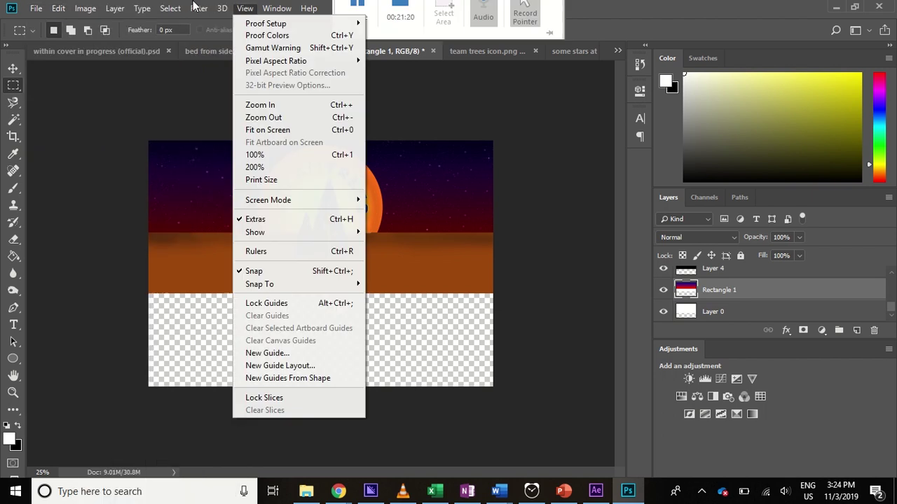
{"action": "mouse_move", "coordinate": [107, 17]}
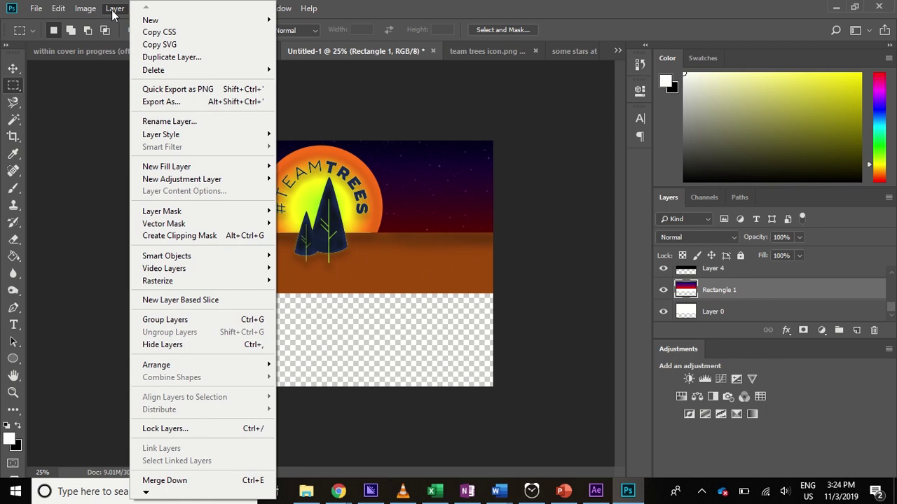
{"action": "left_click", "coordinate": [404, 19]}
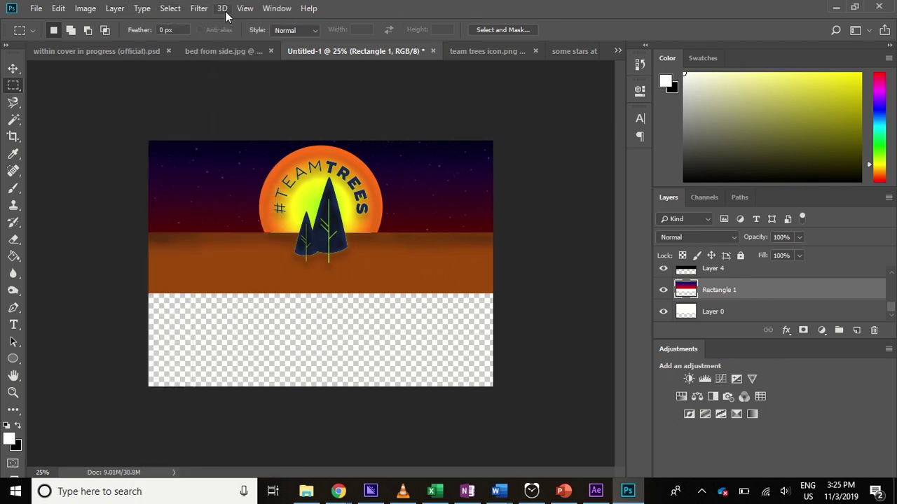
{"action": "left_click", "coordinate": [58, 8]}
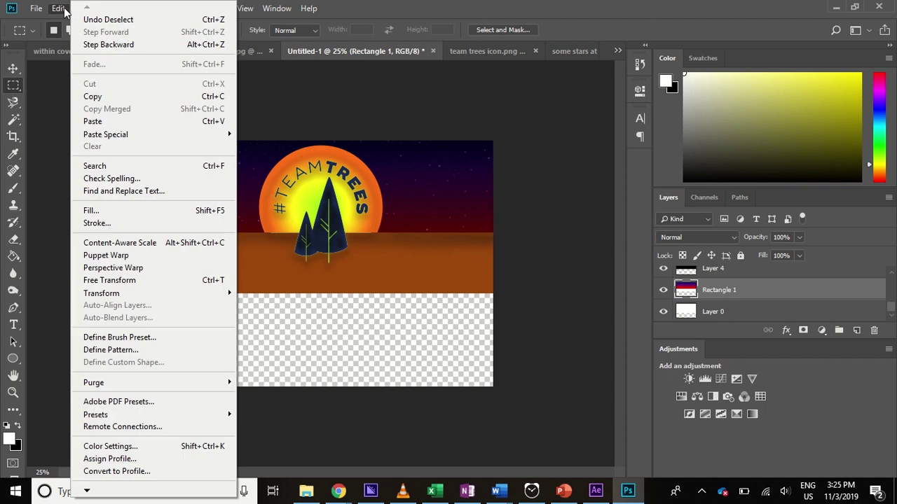
{"action": "mouse_move", "coordinate": [88, 492]}
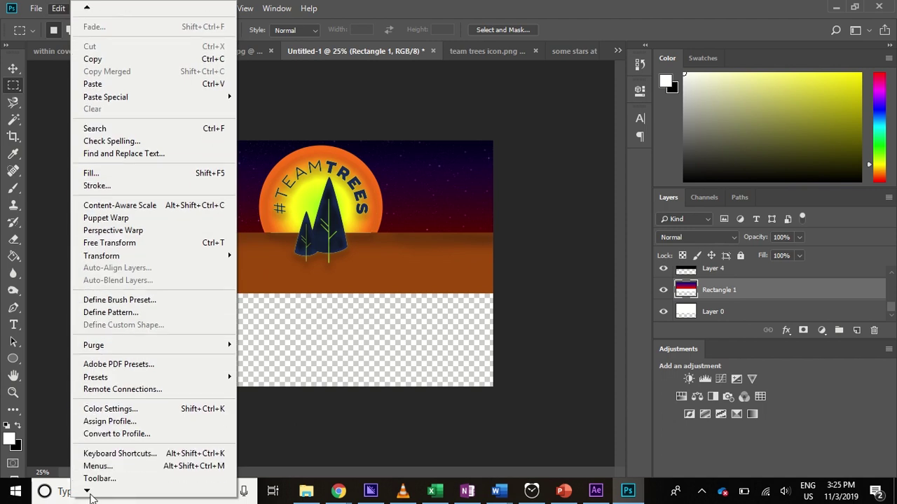
{"action": "mouse_move", "coordinate": [138, 473]}
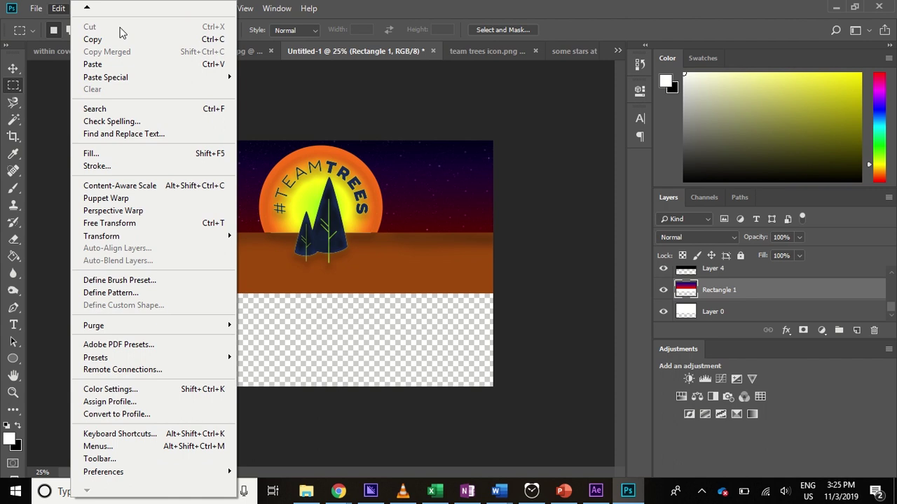
{"action": "key", "text": "Escape"}
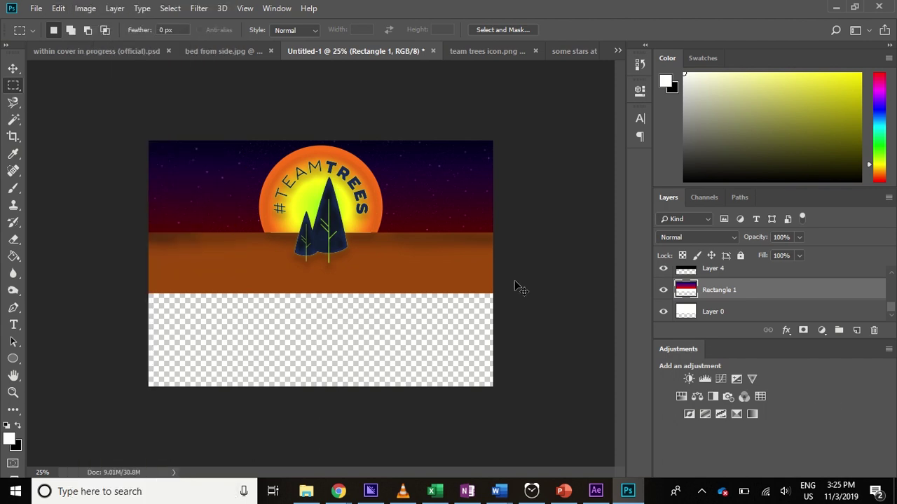
{"action": "key", "text": "ctrl+plus"}
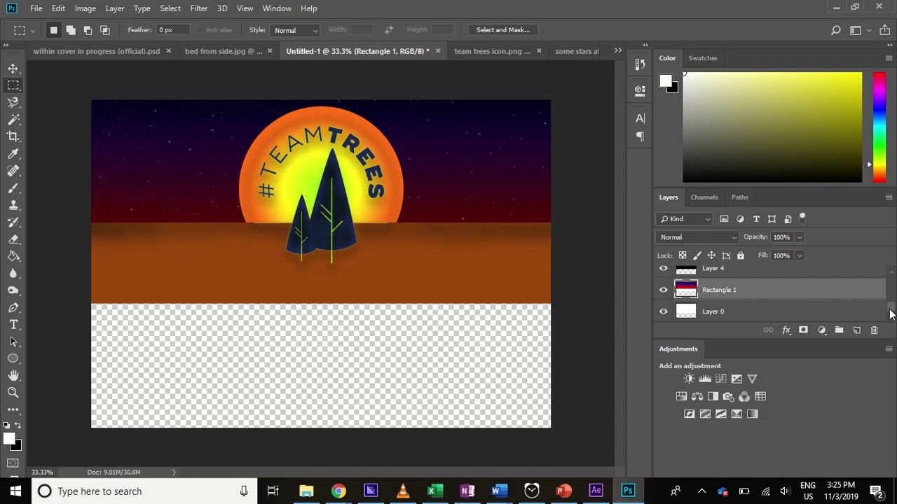
Select Layer 2, the ground layer, and shift the color picker's hue to green.
{"action": "left_click_drag", "start_coordinate": [891, 310], "coordinate": [840, 297]}
{"action": "left_click", "coordinate": [823, 294]}
{"action": "left_click", "coordinate": [881, 146]}
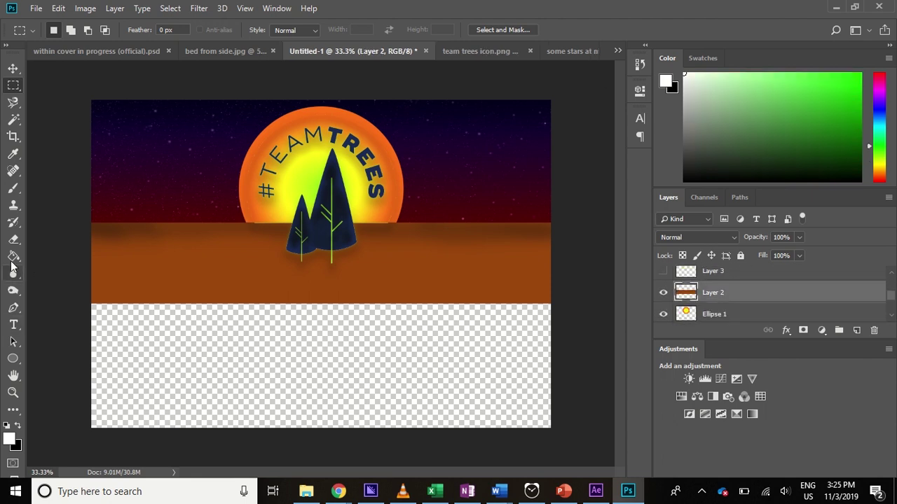
{"action": "left_click", "coordinate": [821, 331]}
{"action": "left_click", "coordinate": [817, 114]}
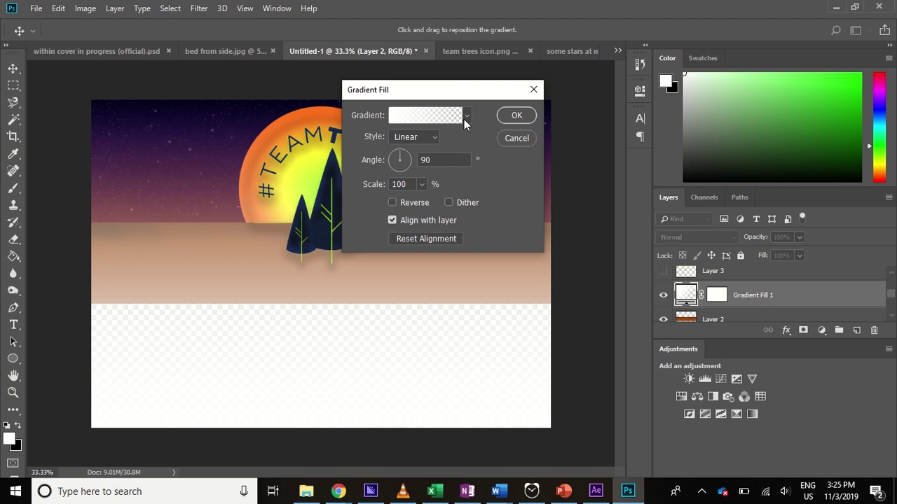
{"action": "left_click", "coordinate": [465, 117]}
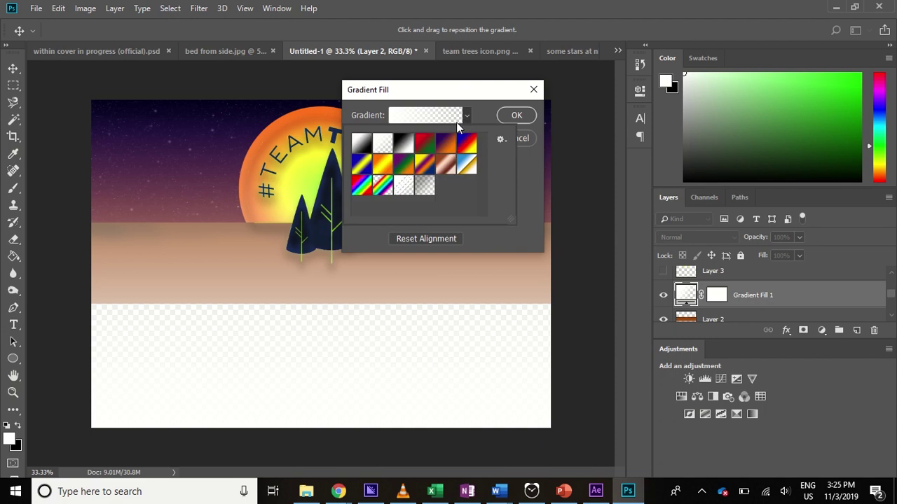
{"action": "left_click", "coordinate": [442, 171]}
{"action": "left_click", "coordinate": [406, 168]}
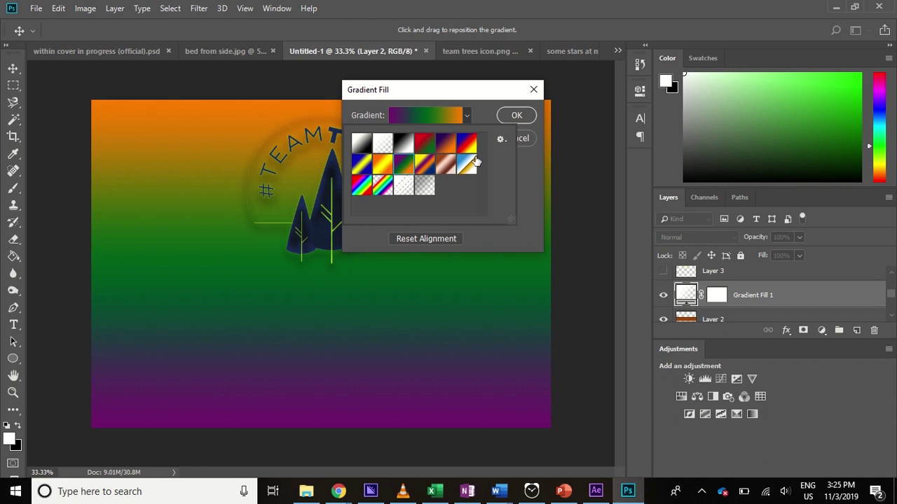
{"action": "left_click", "coordinate": [533, 180]}
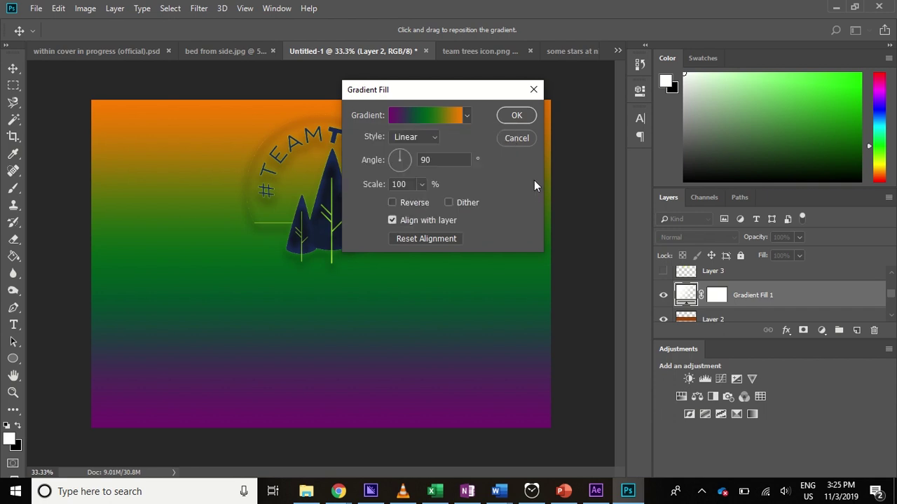
{"action": "left_click", "coordinate": [517, 138]}
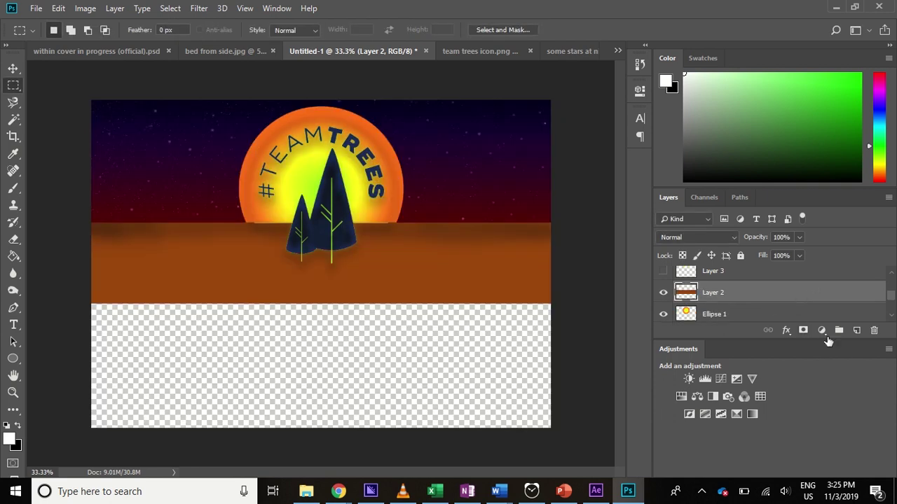
Try adding a layer mask to Layer 2 and picking a light gray foreground color for it.
{"action": "left_click", "coordinate": [824, 332]}
{"action": "left_click", "coordinate": [751, 295]}
{"action": "left_click_drag", "start_coordinate": [761, 293], "coordinate": [804, 333]}
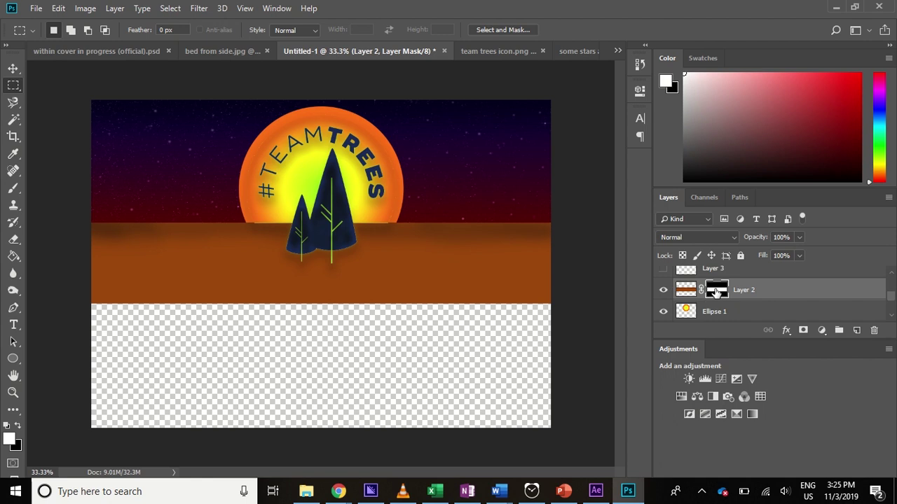
{"action": "left_click_drag", "start_coordinate": [716, 293], "coordinate": [410, 246]}
{"action": "mouse_move", "coordinate": [822, 124]}
{"action": "left_mouse_down"}
{"action": "mouse_move", "coordinate": [806, 160]}
{"action": "mouse_move", "coordinate": [855, 70]}
{"action": "left_mouse_up"}
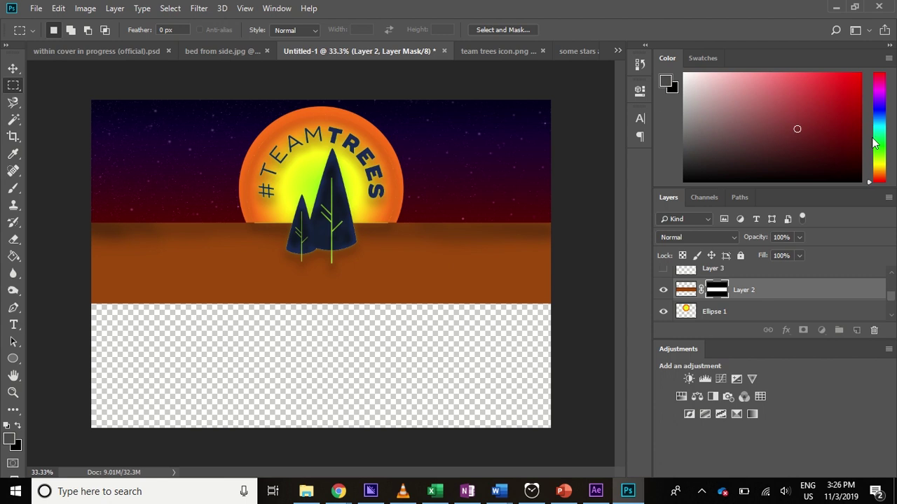
{"action": "left_click", "coordinate": [876, 145]}
{"action": "left_click_drag", "start_coordinate": [797, 120], "coordinate": [766, 94]}
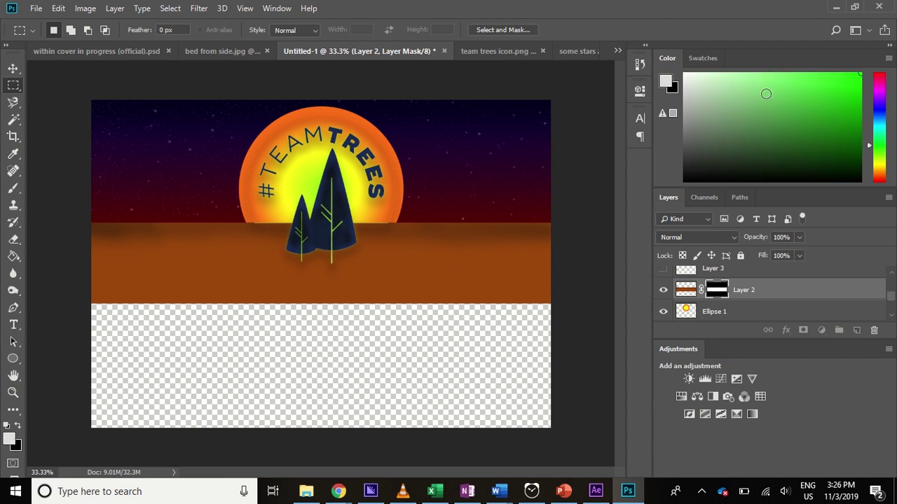
{"action": "left_click", "coordinate": [674, 90]}
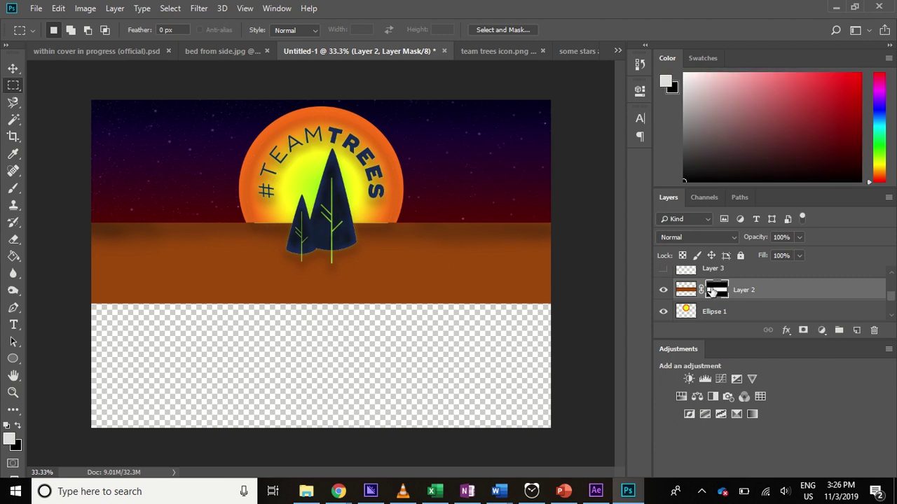
Try deleting the masked Layer 2, and undo the deletion and the added layer mask.
{"action": "key", "text": "Delete"}
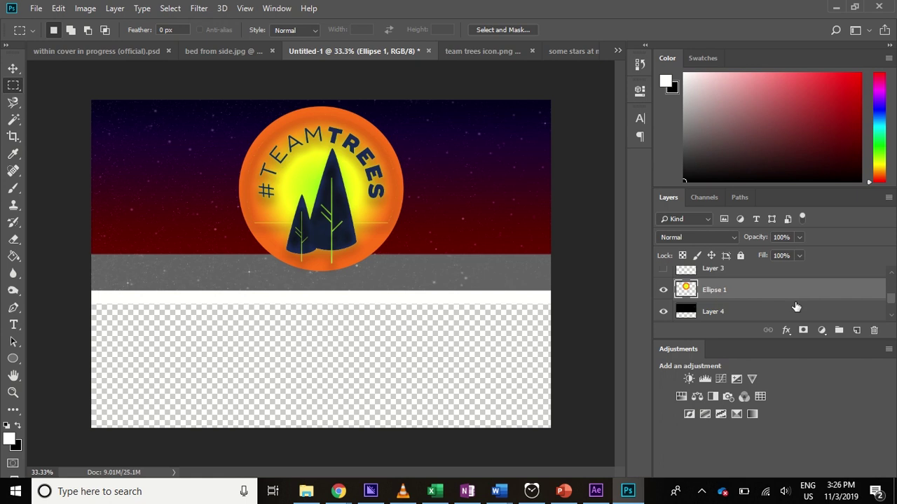
{"action": "key", "text": "ctrl+z"}
{"action": "key", "text": "Delete"}
{"action": "key", "text": "ctrl+z"}
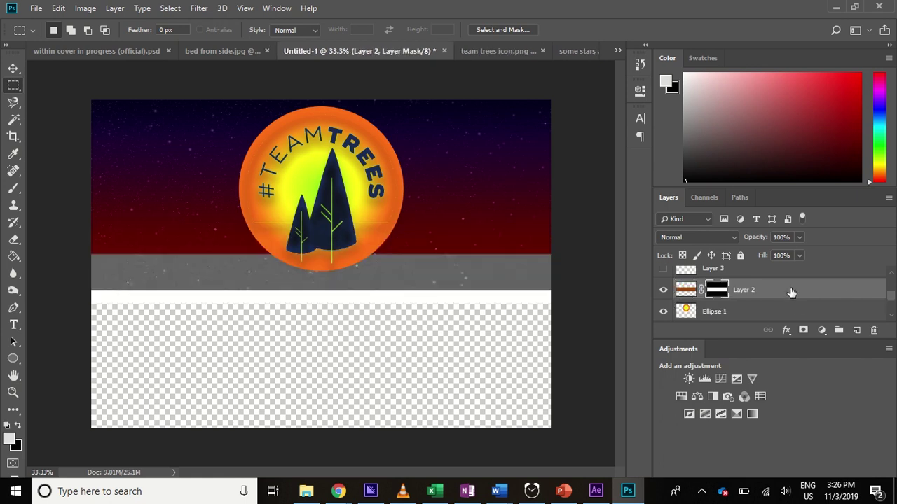
{"action": "key", "text": "ctrl+z"}
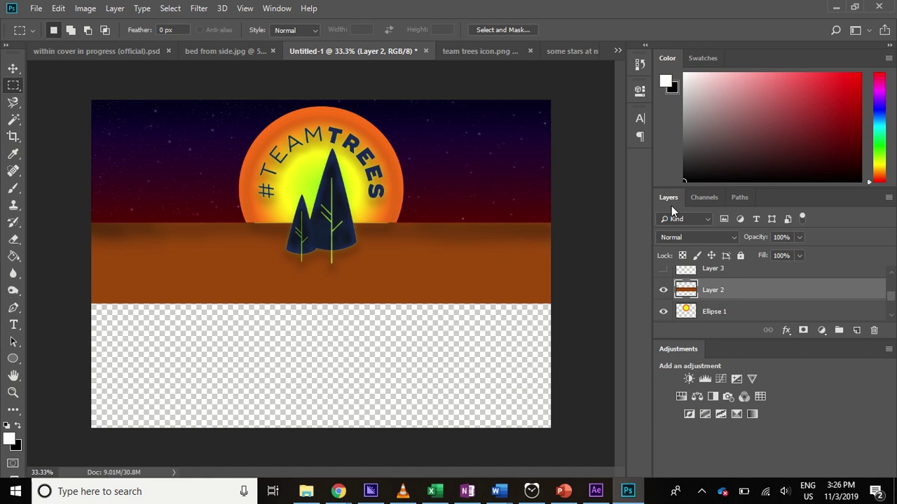
Recolor the ground on Layer 2 dark green with Hue/Saturation: Hue +100, Saturation -47 and Lightness -27.
{"action": "left_click", "coordinate": [85, 8]}
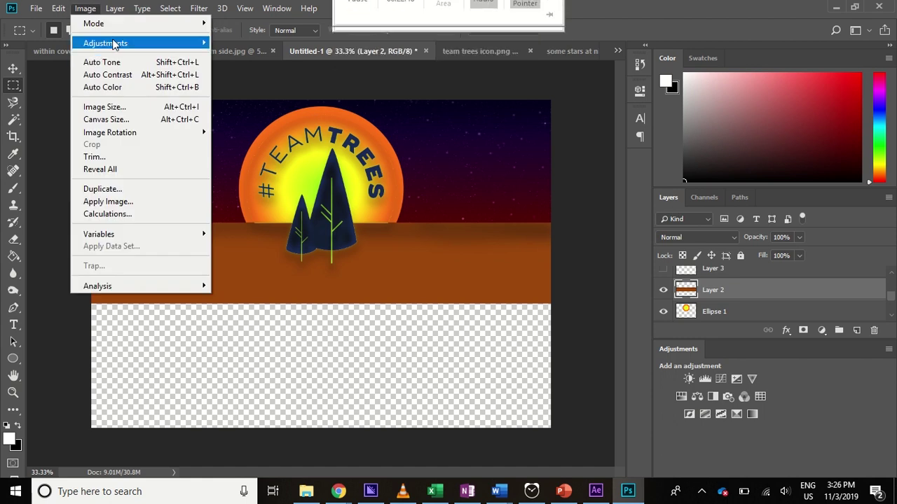
{"action": "mouse_move", "coordinate": [112, 43]}
{"action": "left_click", "coordinate": [292, 114]}
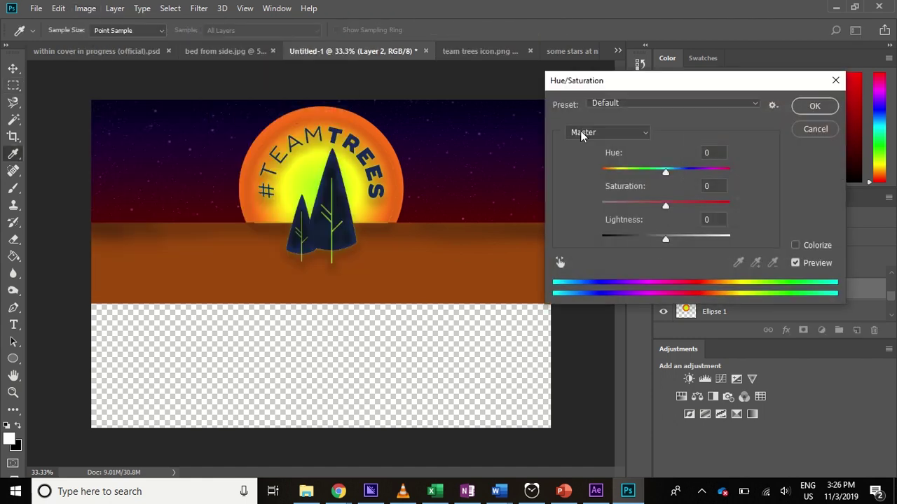
{"action": "left_click_drag", "start_coordinate": [667, 172], "coordinate": [709, 175]}
{"action": "left_click_drag", "start_coordinate": [664, 207], "coordinate": [636, 204]}
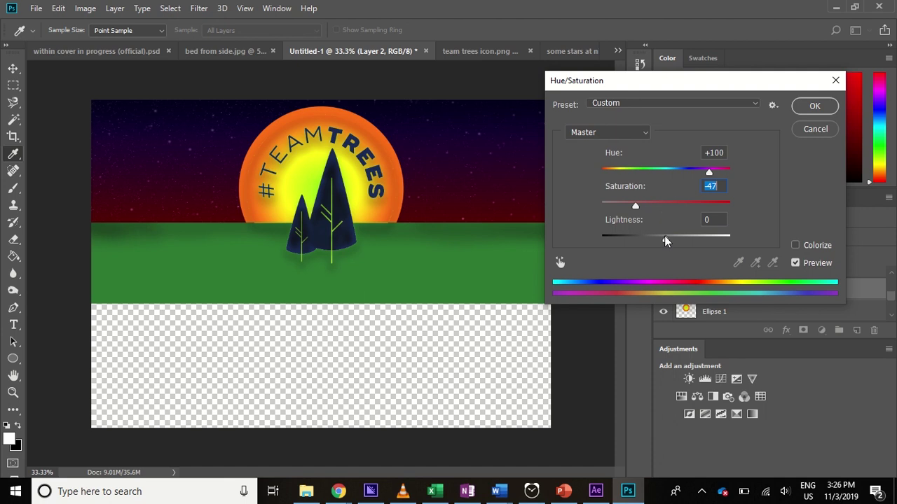
{"action": "left_click_drag", "start_coordinate": [666, 241], "coordinate": [660, 242]}
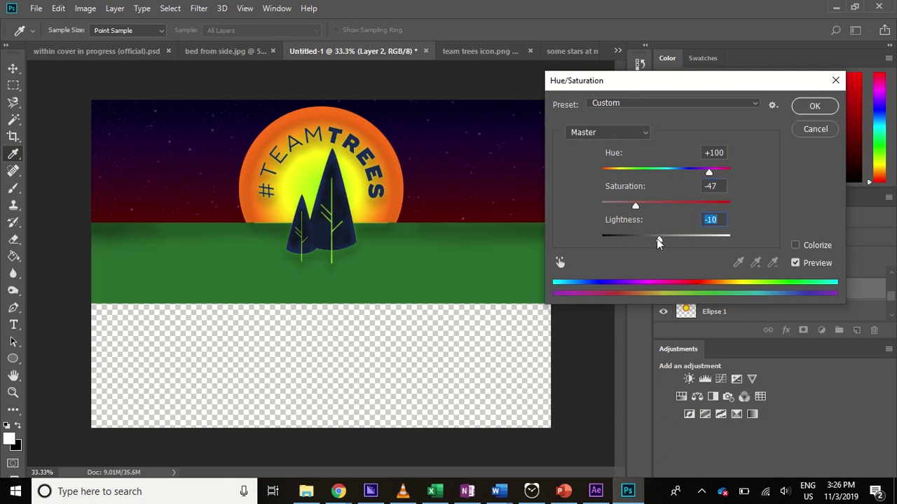
{"action": "left_click_drag", "start_coordinate": [659, 243], "coordinate": [650, 242]}
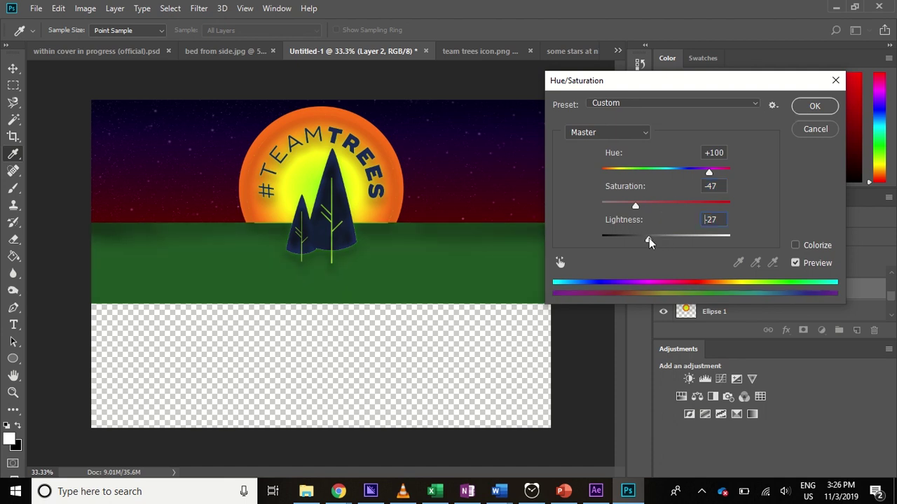
{"action": "left_click", "coordinate": [813, 106]}
{"action": "left_click", "coordinate": [85, 7]}
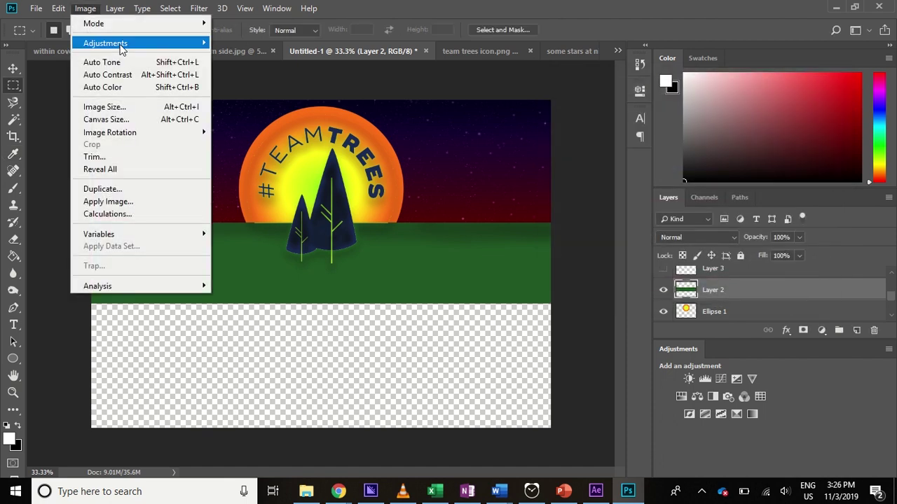
{"action": "key", "text": "Escape"}
{"action": "key", "text": "Escape"}
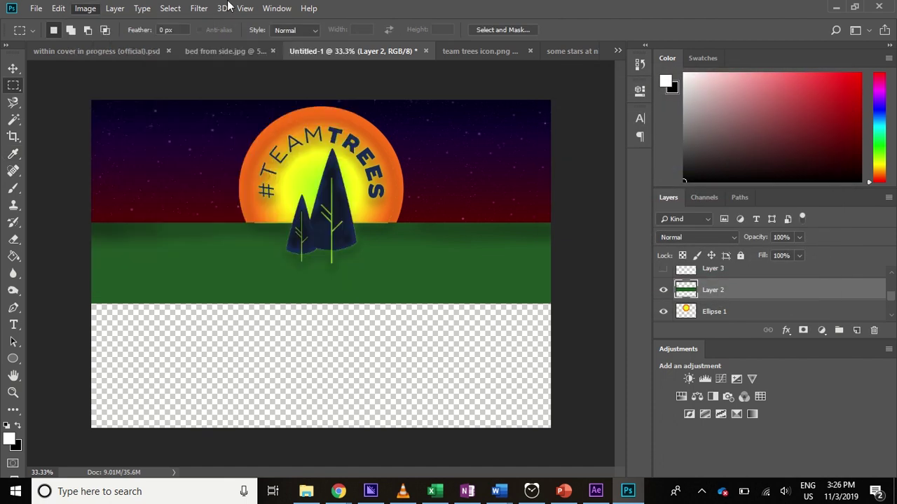
Open the Filter Gallery for Layer 2 and preview the Ink Outlines, Sprayed Strokes and Sumi-e brush stroke effects on the whole ground.
{"action": "left_click", "coordinate": [199, 8]}
{"action": "left_click", "coordinate": [206, 62]}
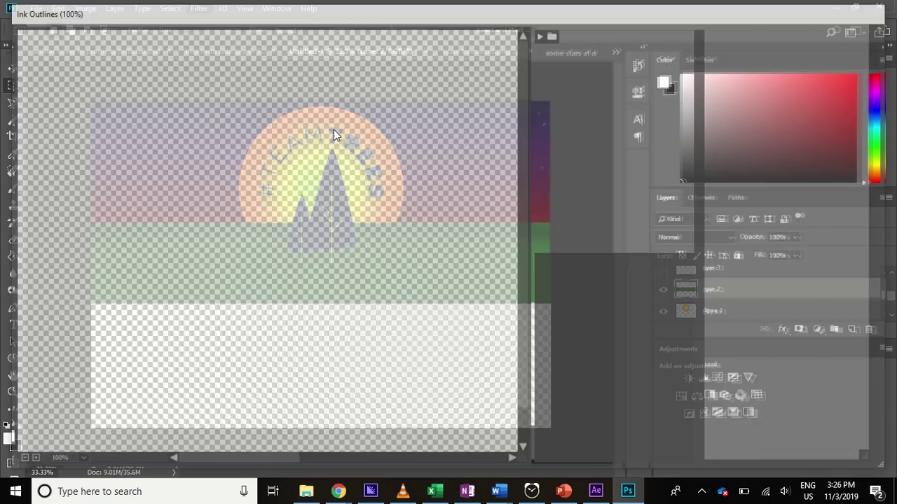
{"action": "scroll", "coordinate": [408, 166], "scroll_direction": "down", "scroll_amount": 2}
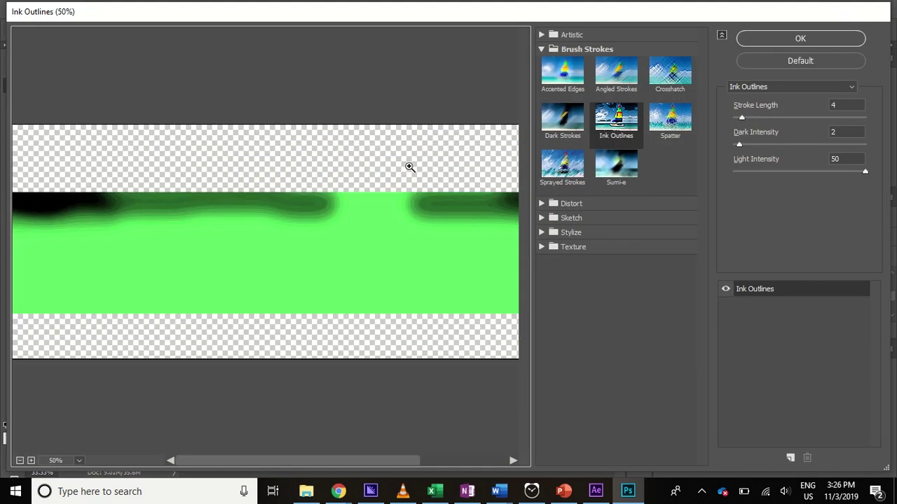
{"action": "scroll", "coordinate": [410, 167], "scroll_direction": "down", "scroll_amount": 1}
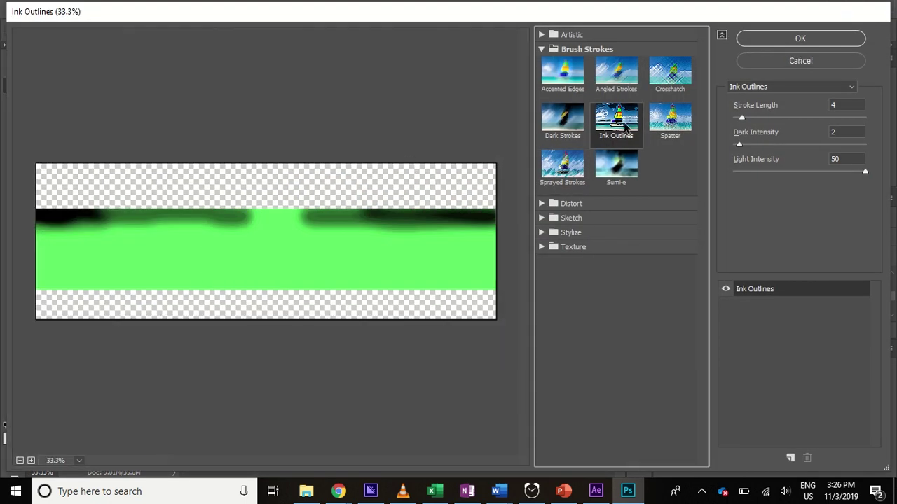
{"action": "left_click", "coordinate": [615, 160]}
{"action": "left_click", "coordinate": [564, 161]}
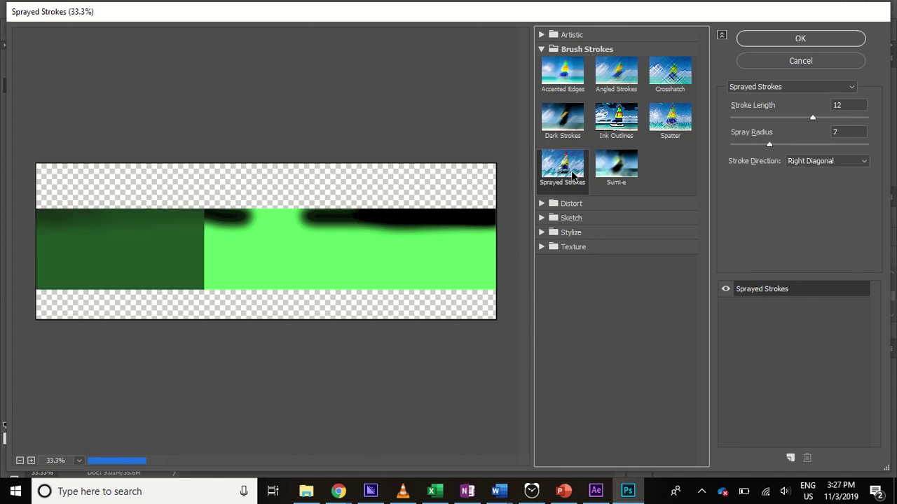
{"action": "left_click", "coordinate": [572, 145]}
{"action": "left_click", "coordinate": [597, 163]}
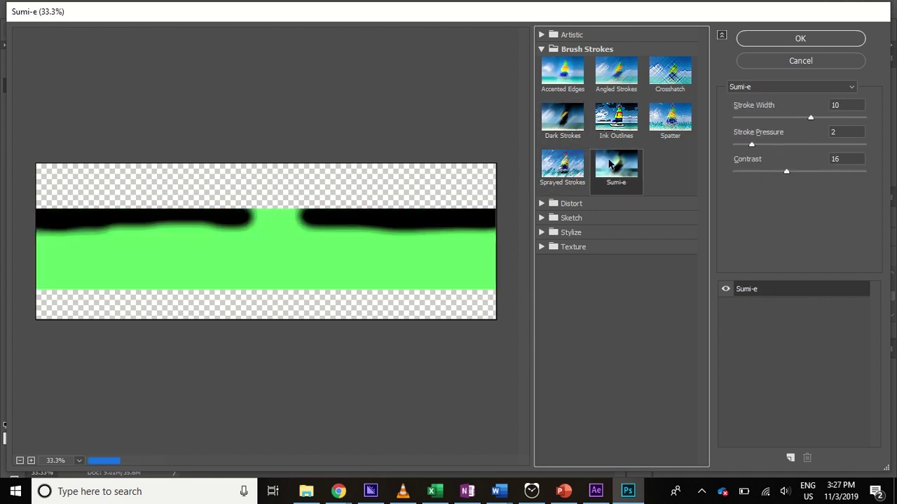
Preview the Diffuse Glow, Glass and Ocean Ripple distortions and the Glowing Edges effect on the green ground.
{"action": "left_click", "coordinate": [585, 204]}
{"action": "left_click", "coordinate": [582, 241]}
{"action": "left_click", "coordinate": [617, 235]}
{"action": "left_click", "coordinate": [674, 244]}
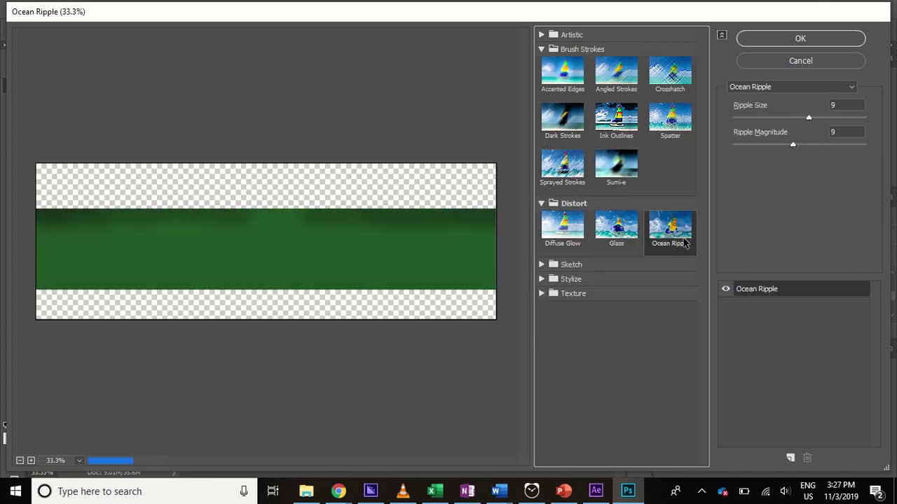
{"action": "left_click", "coordinate": [634, 240]}
{"action": "left_click", "coordinate": [593, 278]}
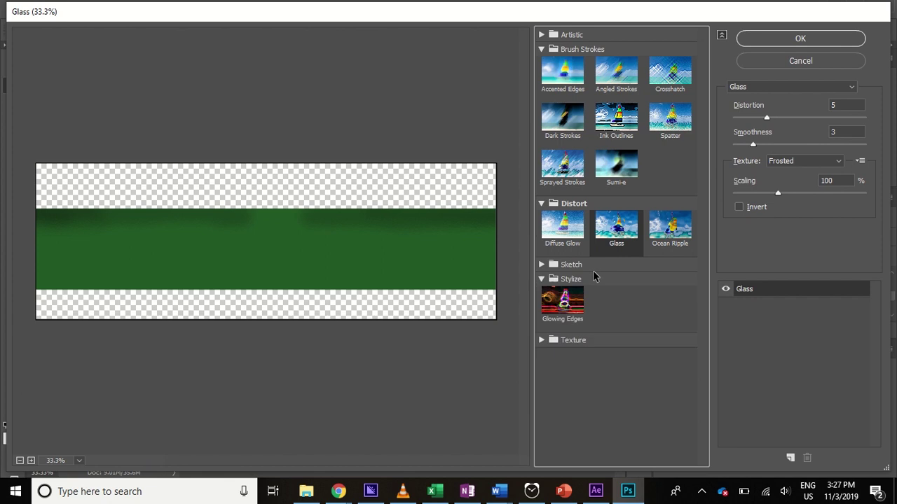
{"action": "left_click", "coordinate": [563, 308]}
Preview the Craquelure, Grain, Mosaic Tiles, Texturizer and Patchwork texture effects on the green ground.
{"action": "left_click", "coordinate": [559, 340]}
{"action": "left_click", "coordinate": [565, 361]}
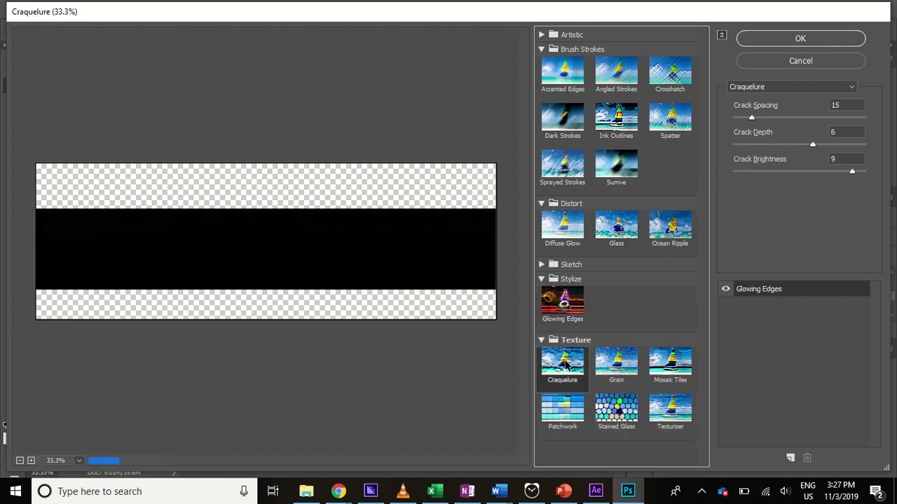
{"action": "left_click", "coordinate": [599, 364]}
{"action": "left_click", "coordinate": [670, 361]}
{"action": "left_click", "coordinate": [670, 407]}
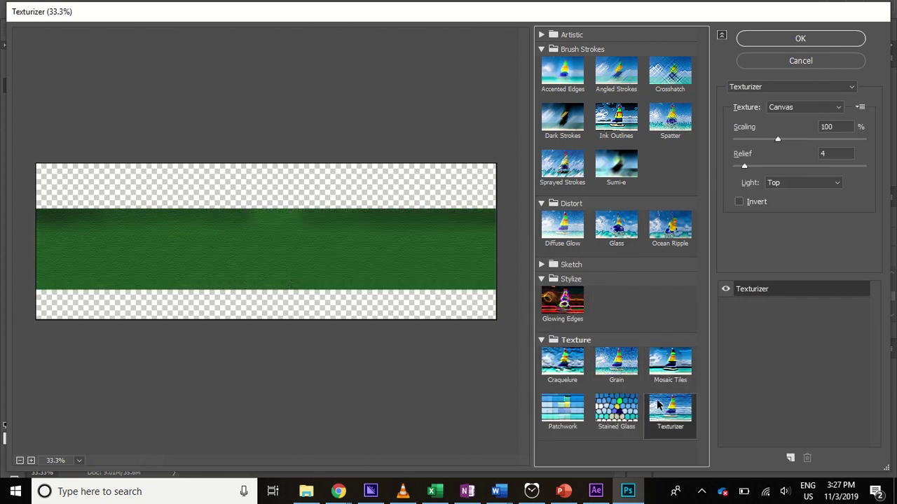
{"action": "left_click", "coordinate": [592, 414]}
{"action": "left_click", "coordinate": [563, 417]}
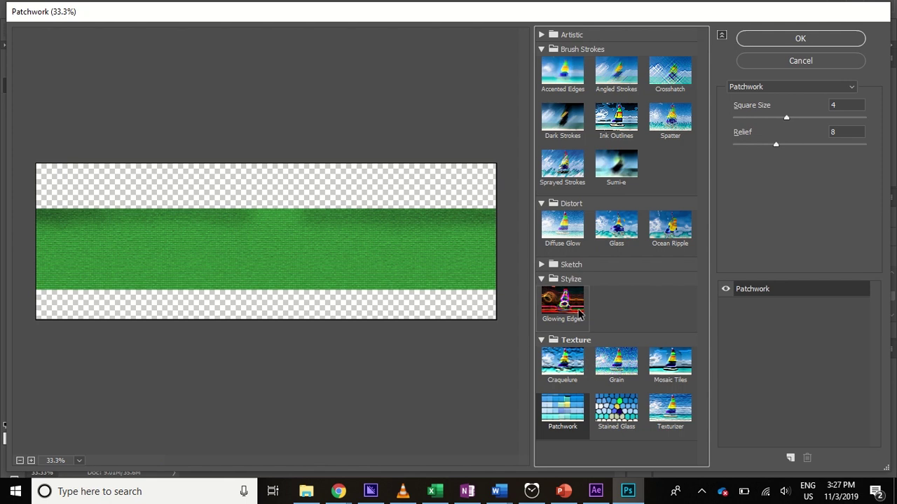
Preview the Chalk & Charcoal, Conté Crayon, Reticulation and Water Paper sketch effects on the ground.
{"action": "left_click", "coordinate": [598, 265]}
{"action": "left_click", "coordinate": [616, 286]}
{"action": "left_click", "coordinate": [616, 332]}
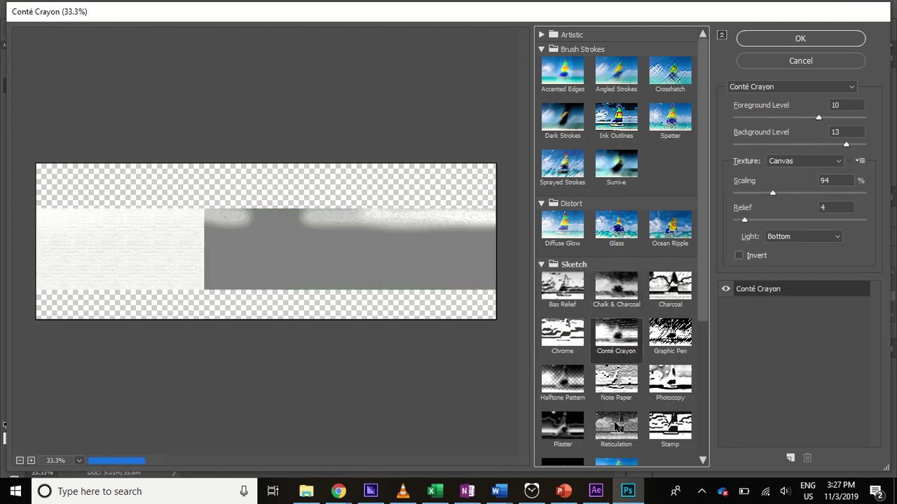
{"action": "left_click", "coordinate": [616, 427]}
{"action": "left_click", "coordinate": [613, 465]}
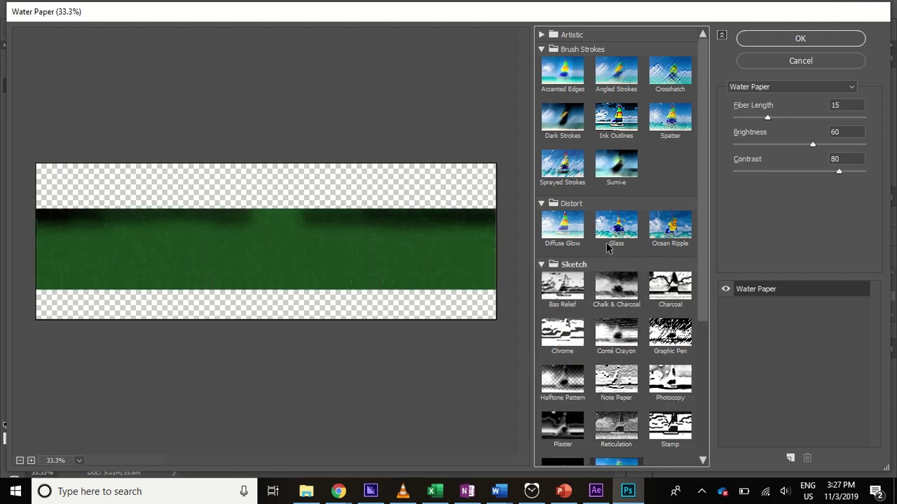
Preview the artistic effects Fresco, Palette Knife, Plastic Wrap, Rough Pastels, Poster Edges, Sponge, Underpainting and Watercolor on the ground.
{"action": "left_click", "coordinate": [571, 34]}
{"action": "left_click", "coordinate": [631, 118]}
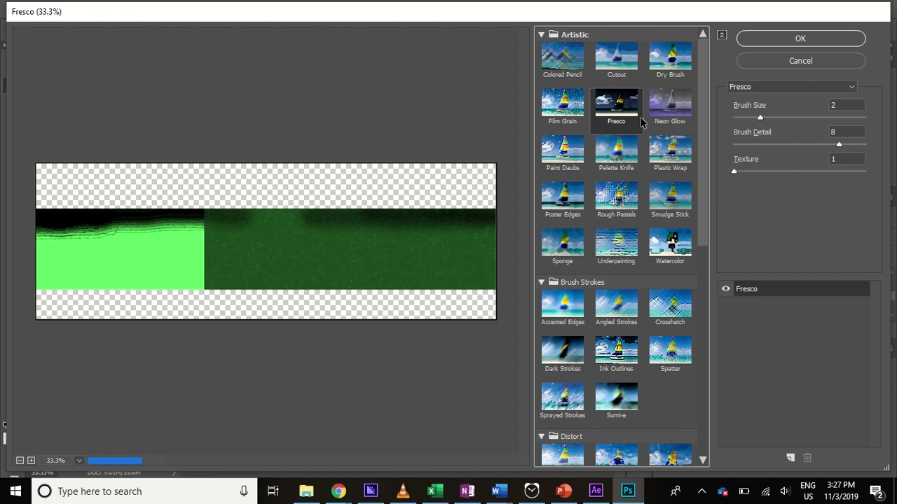
{"action": "left_click", "coordinate": [627, 149]}
{"action": "left_click", "coordinate": [670, 149]}
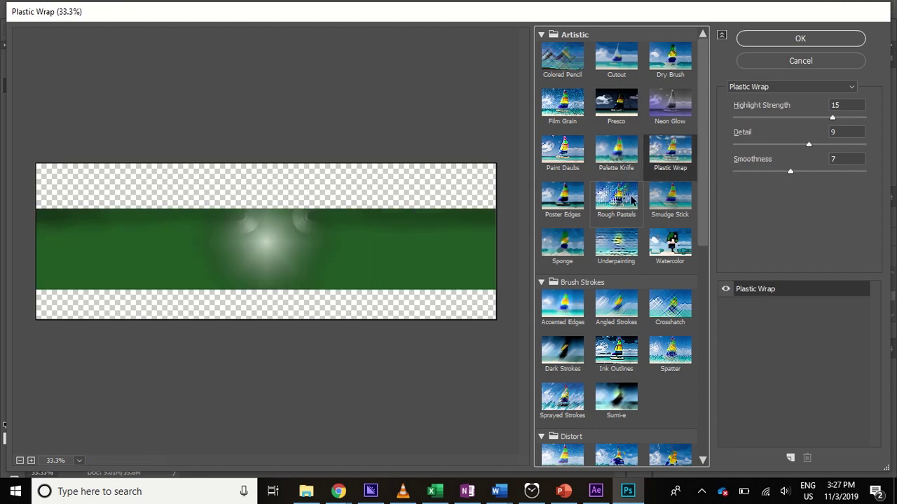
{"action": "left_click", "coordinate": [631, 199]}
{"action": "left_click", "coordinate": [564, 198]}
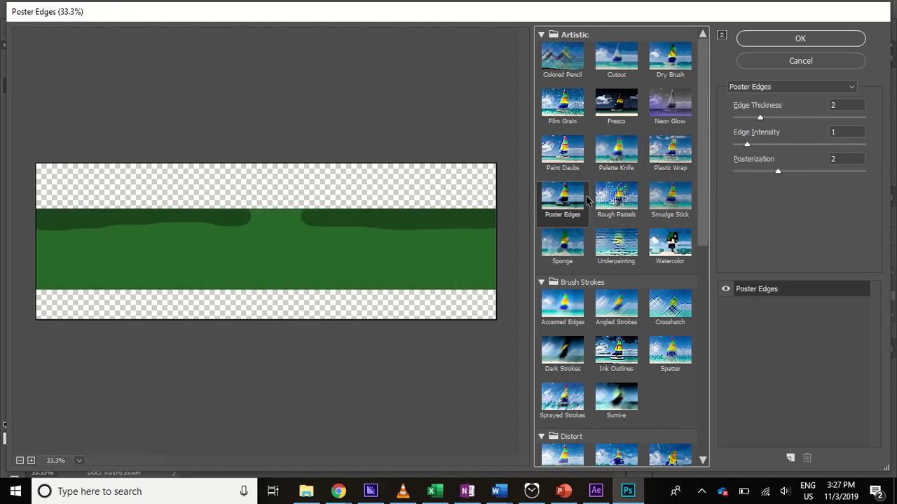
{"action": "left_click", "coordinate": [573, 246]}
{"action": "left_click", "coordinate": [616, 245]}
{"action": "left_click", "coordinate": [670, 243]}
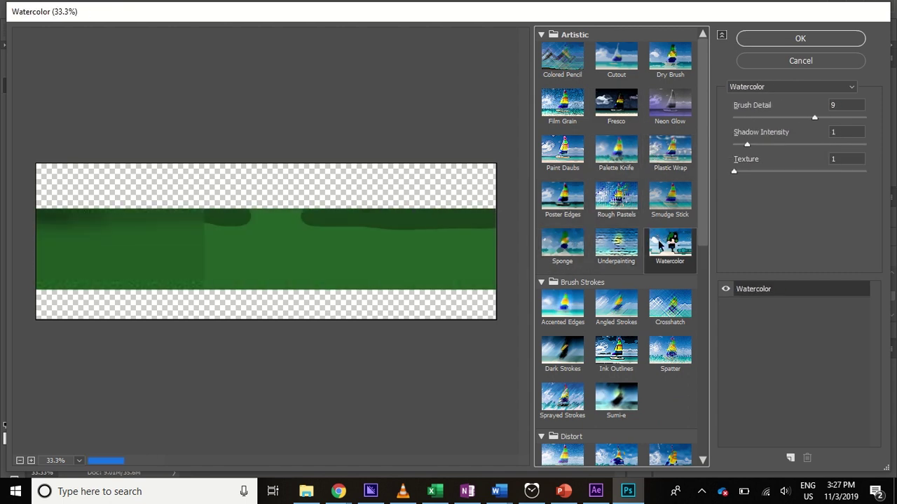
Compare Plastic Wrap, Palette Knife, Paint Daubs, Film Grain, Colored Pencil, Cutout and Dry Brush, and leave the Filter Gallery without applying any effect.
{"action": "left_click", "coordinate": [667, 220]}
{"action": "left_click", "coordinate": [682, 159]}
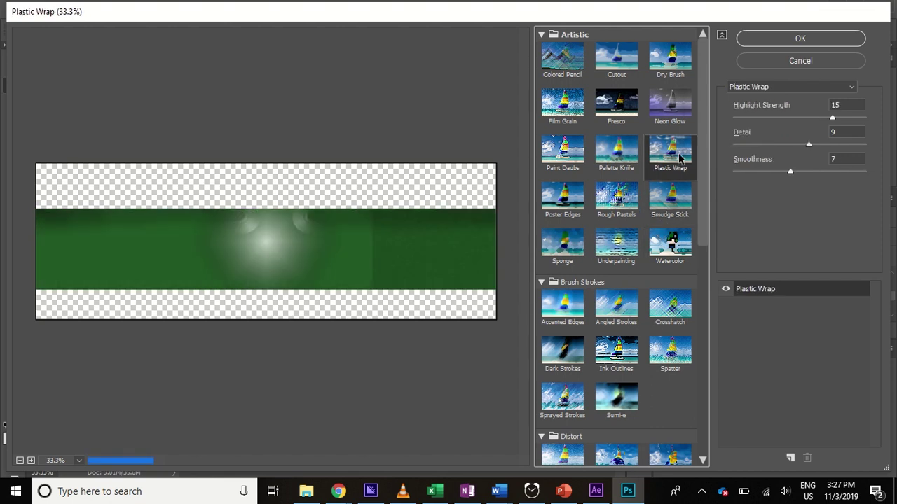
{"action": "left_click", "coordinate": [615, 157]}
{"action": "left_click", "coordinate": [566, 148]}
{"action": "left_click", "coordinate": [576, 112]}
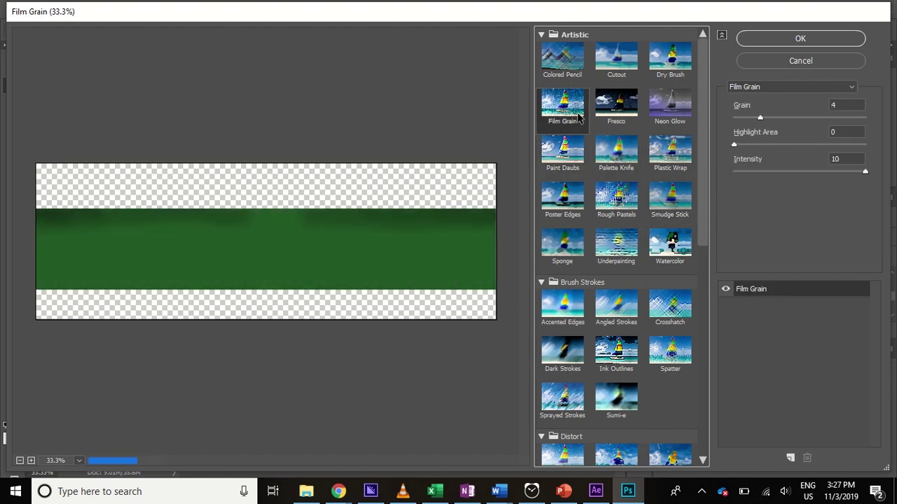
{"action": "left_click", "coordinate": [562, 57]}
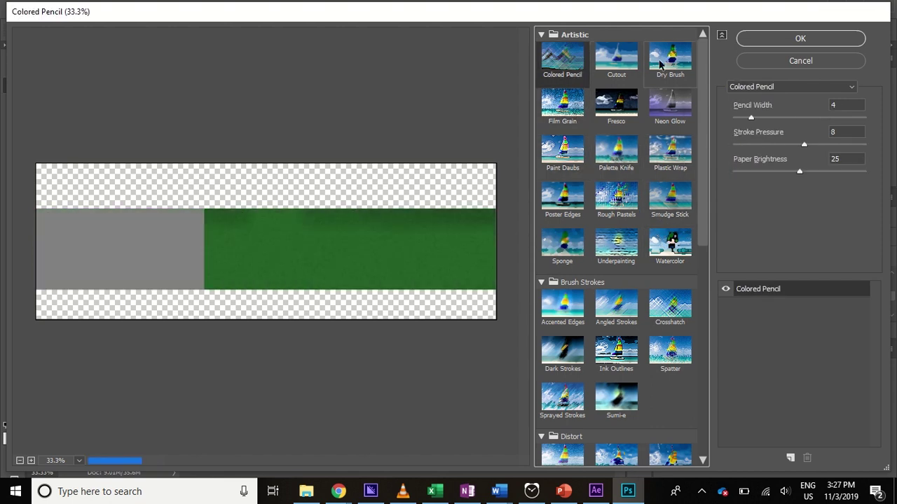
{"action": "left_click", "coordinate": [610, 63]}
{"action": "left_click", "coordinate": [669, 58]}
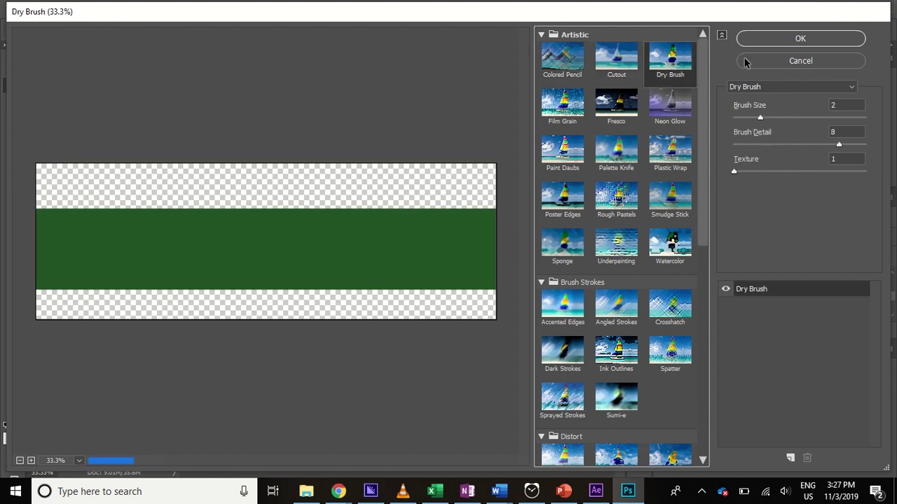
{"action": "left_click", "coordinate": [802, 62]}
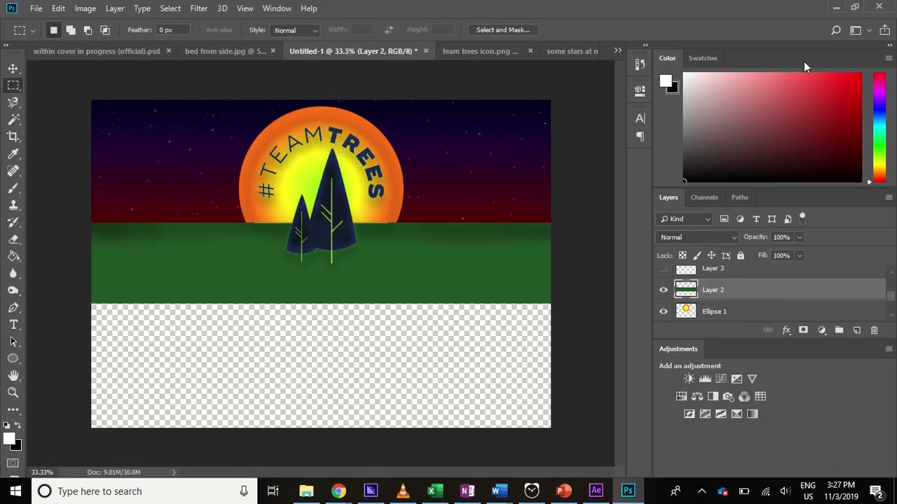
Darken patches of the ground along the horizon on both sides of the trees using the Burn tool with a soft 136 px brush.
{"action": "left_click", "coordinate": [14, 289]}
{"action": "left_click", "coordinate": [68, 30]}
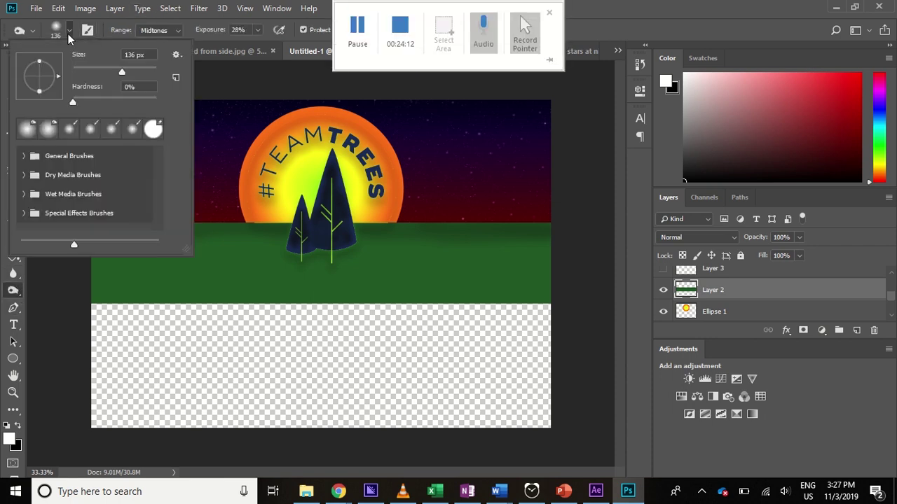
{"action": "left_click", "coordinate": [287, 230]}
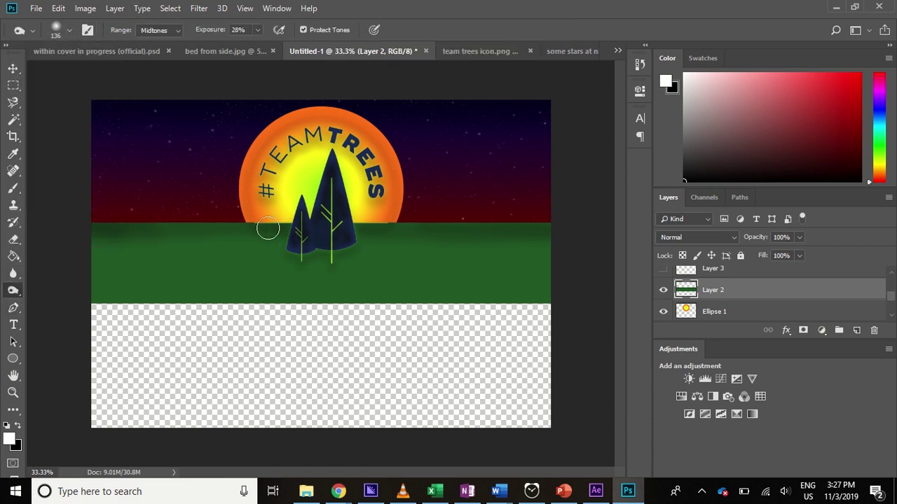
{"action": "mouse_move", "coordinate": [102, 233]}
{"action": "left_mouse_down"}
{"action": "mouse_move", "coordinate": [246, 241]}
{"action": "mouse_move", "coordinate": [87, 250]}
{"action": "left_mouse_up"}
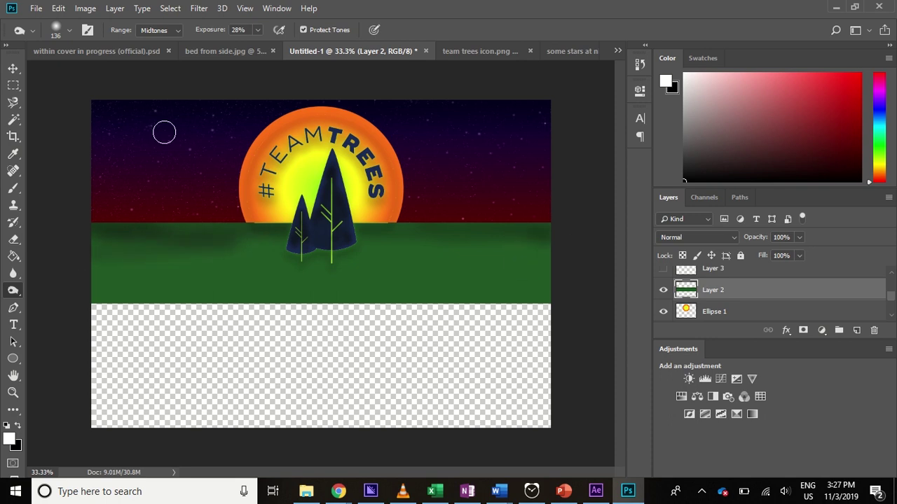
Brighten the green of the ground on Layer 2 with Hue/Saturation, using Saturation +35.
{"action": "left_click", "coordinate": [84, 8]}
{"action": "mouse_move", "coordinate": [135, 43]}
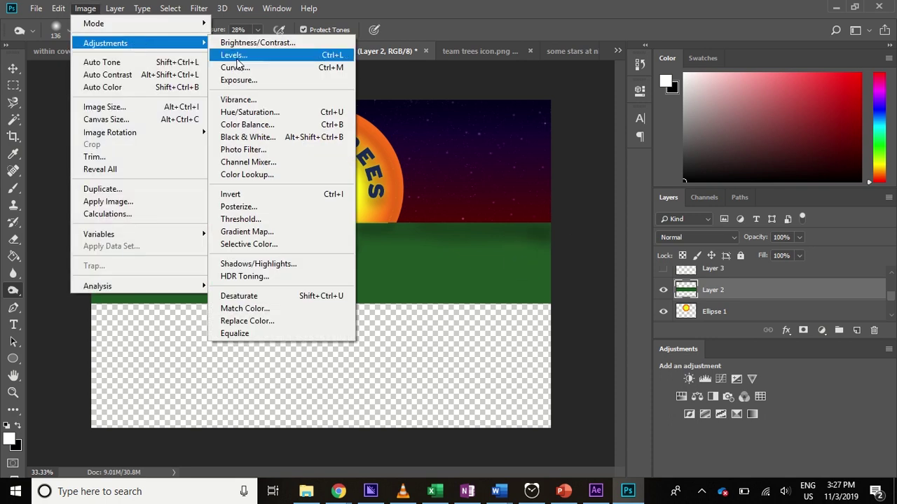
{"action": "left_click", "coordinate": [316, 112]}
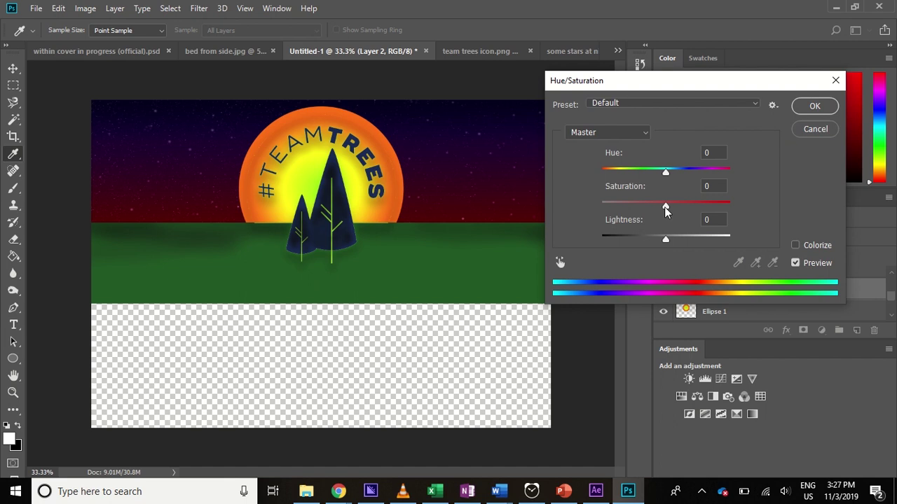
{"action": "left_click_drag", "start_coordinate": [665, 210], "coordinate": [687, 213]}
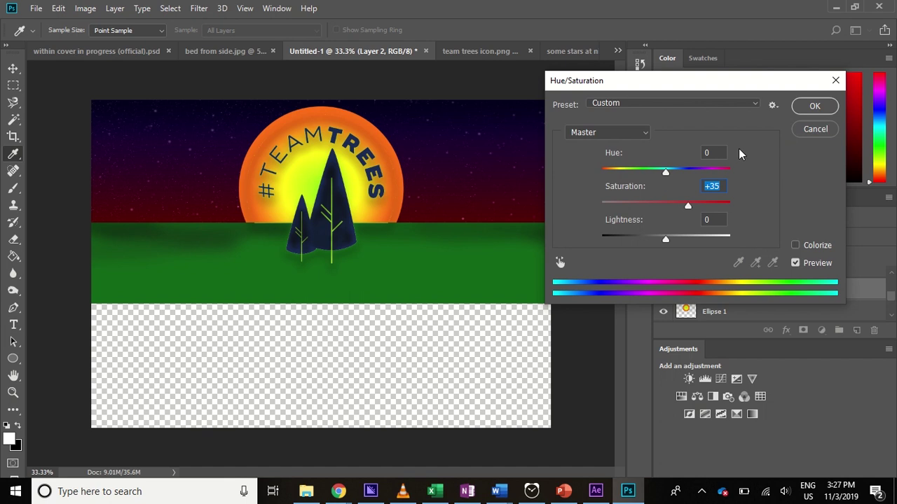
{"action": "left_click", "coordinate": [813, 106]}
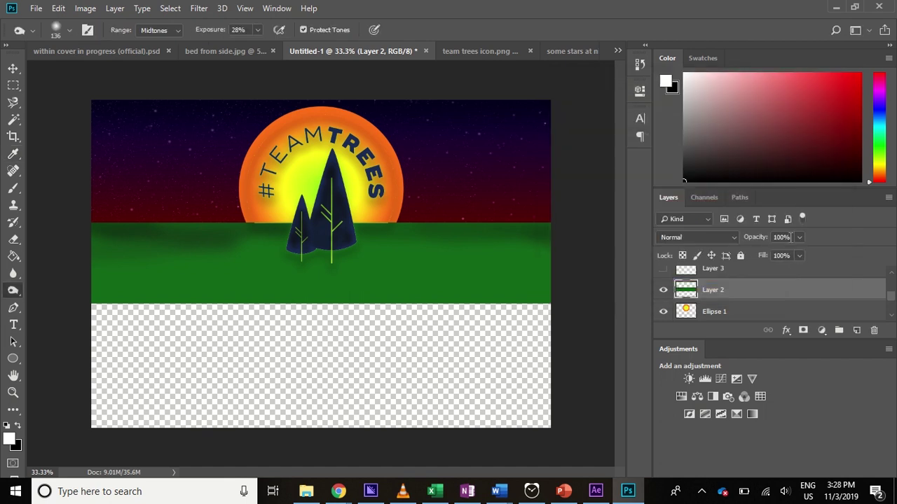
Select the whole artwork, from the top of the sky to the ground's lower edge, with a rectangular marquee.
{"action": "left_click_drag", "start_coordinate": [893, 303], "coordinate": [891, 275]}
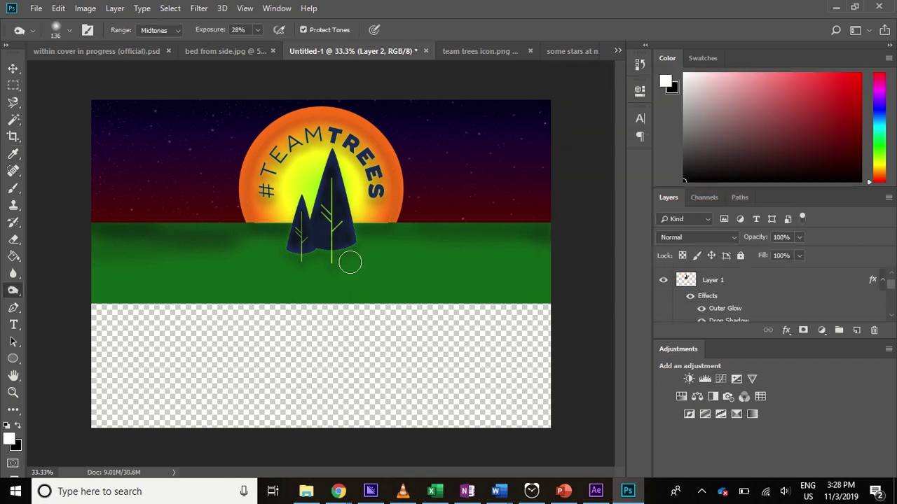
{"action": "left_click", "coordinate": [13, 85]}
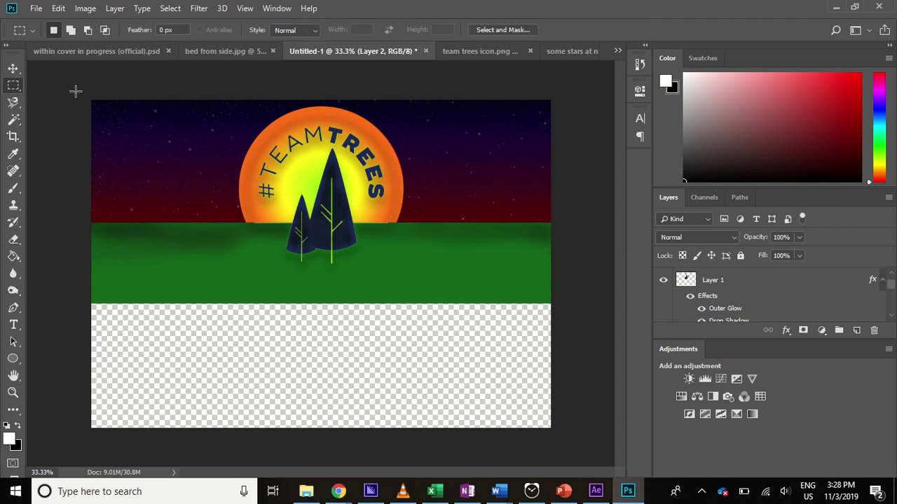
{"action": "left_click_drag", "start_coordinate": [76, 91], "coordinate": [638, 304]}
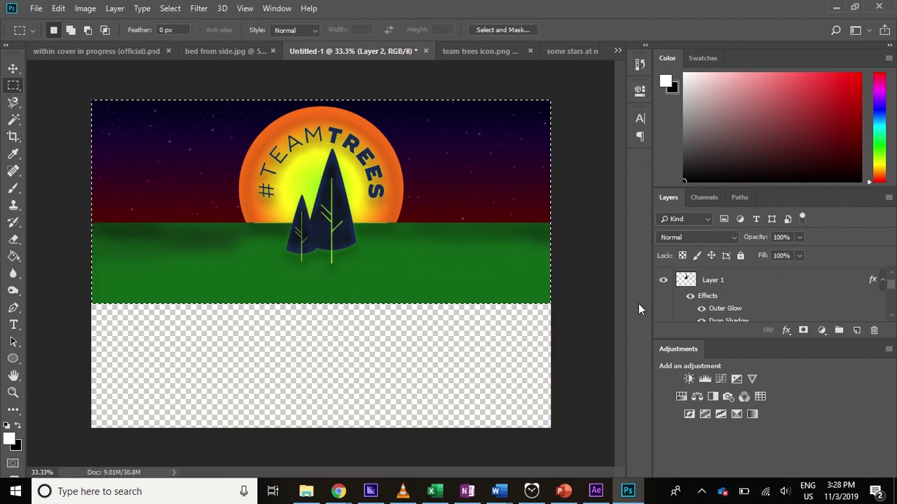
Open the Snipping Tool and capture the selected sky-and-ground area of the artwork as a new snip.
{"action": "left_click", "coordinate": [174, 501]}
{"action": "type", "text": "snipping"}
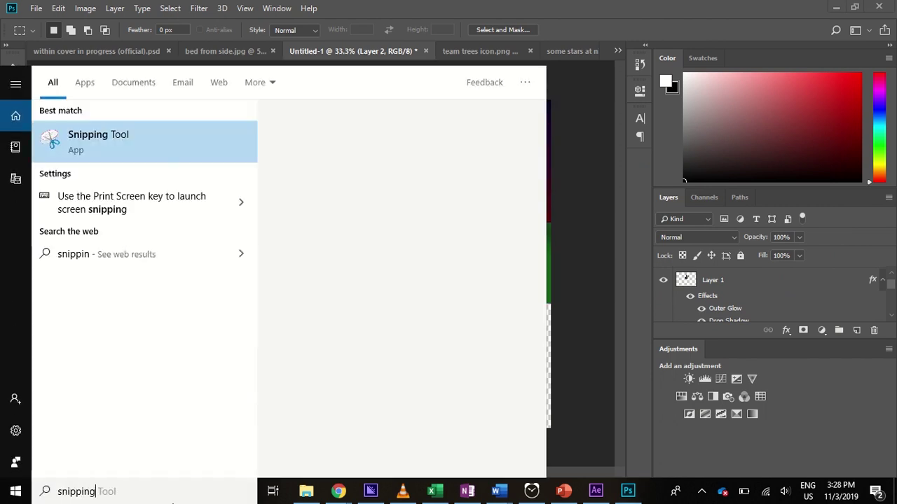
{"action": "left_click", "coordinate": [220, 153]}
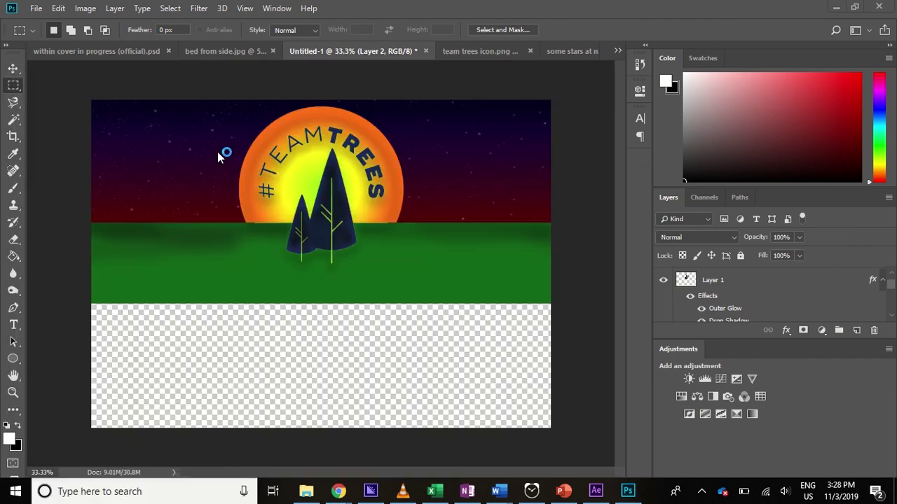
{"action": "left_click", "coordinate": [379, 158]}
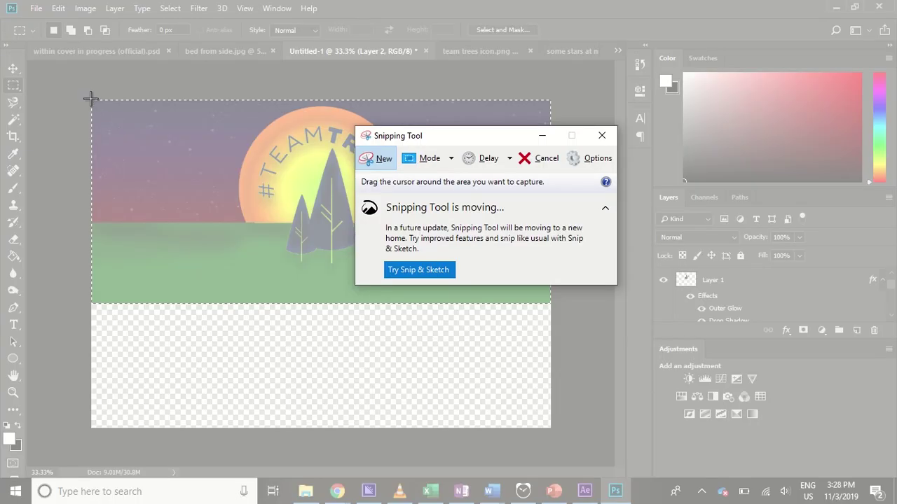
{"action": "left_click_drag", "start_coordinate": [90, 98], "coordinate": [551, 304]}
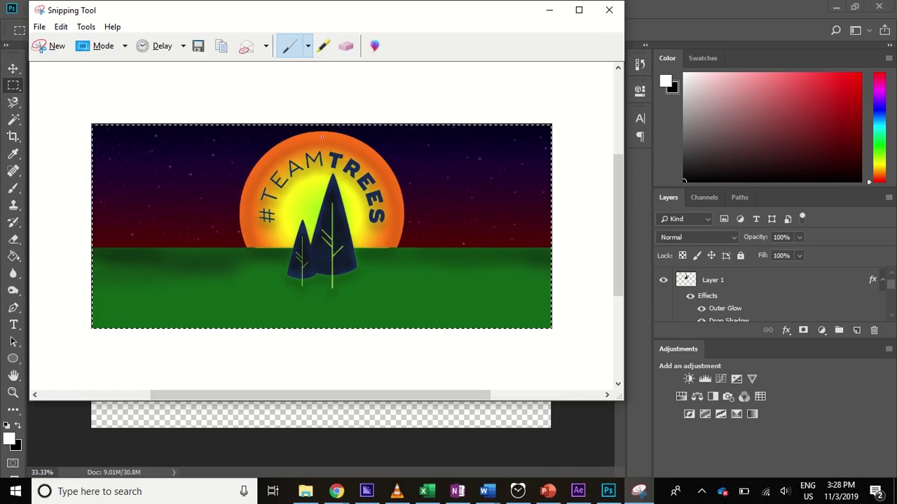
Save the snip as a PNG named "team trees" in the rube golberg folder and maximize the Snipping Tool window.
{"action": "left_click", "coordinate": [39, 25]}
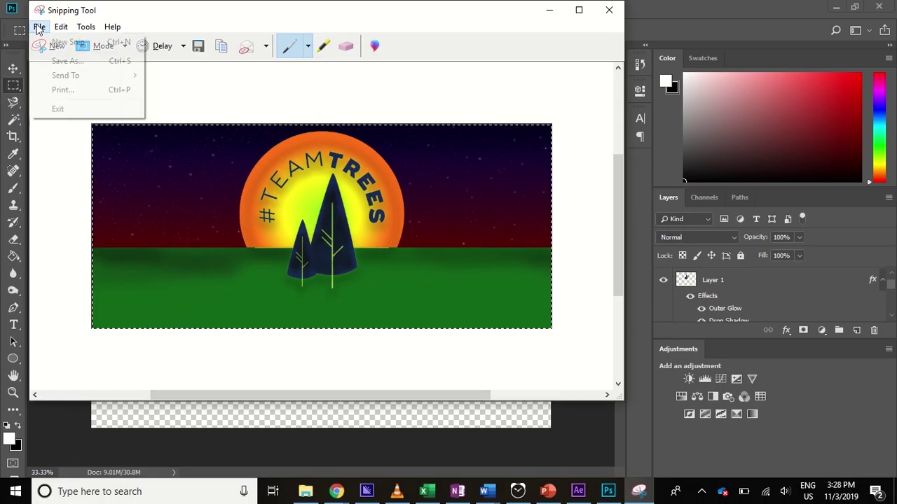
{"action": "left_click", "coordinate": [86, 67]}
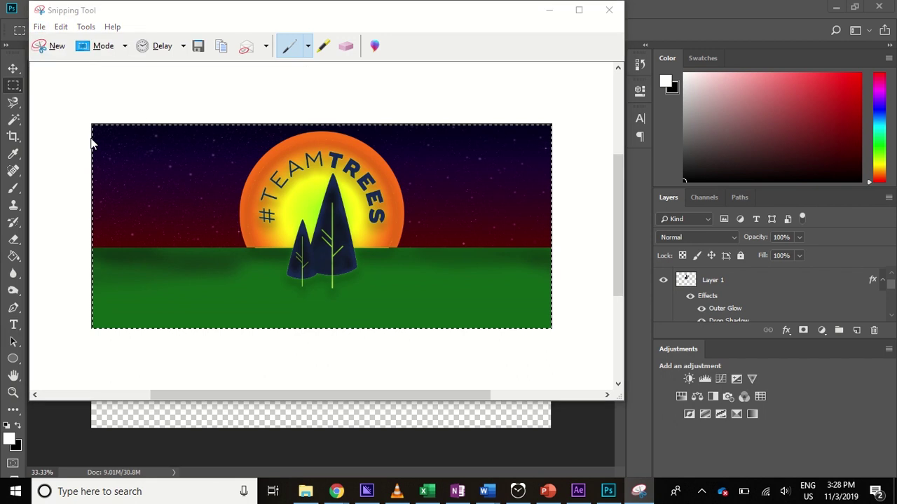
{"action": "type", "text": "team trees"}
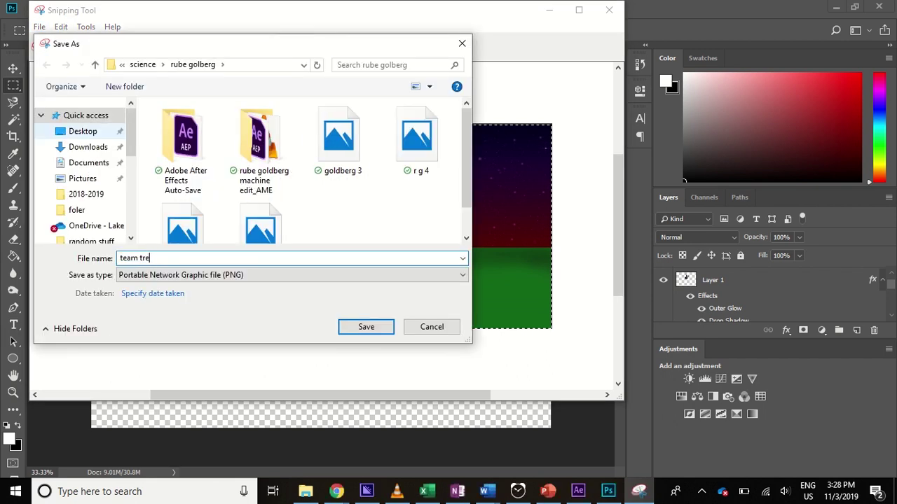
{"action": "left_click", "coordinate": [351, 329]}
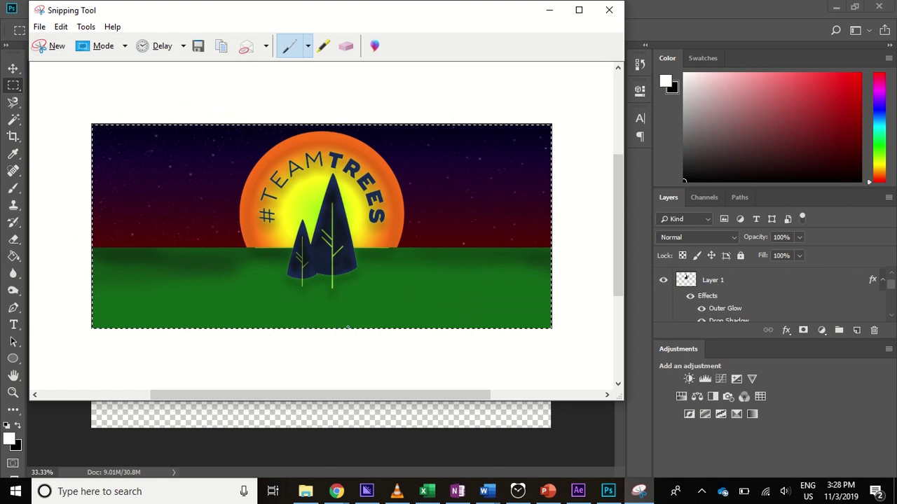
{"action": "left_click", "coordinate": [579, 11]}
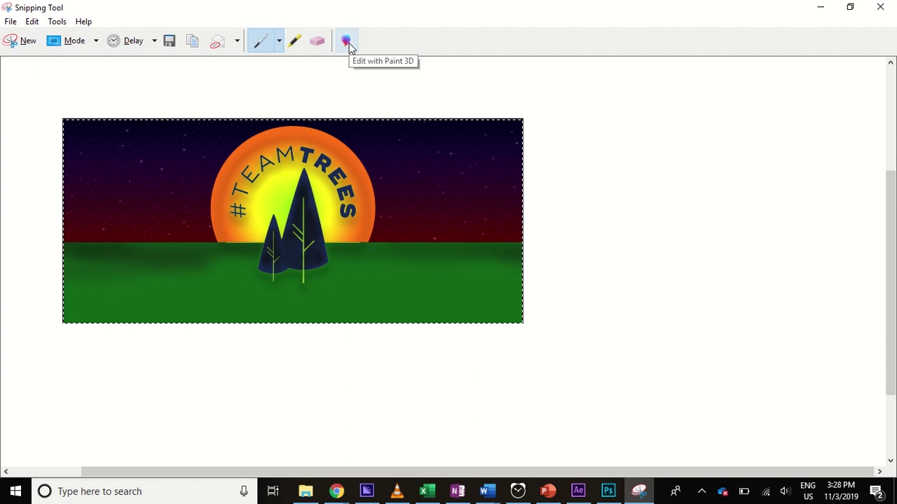
{"action": "mouse_move", "coordinate": [880, 6]}
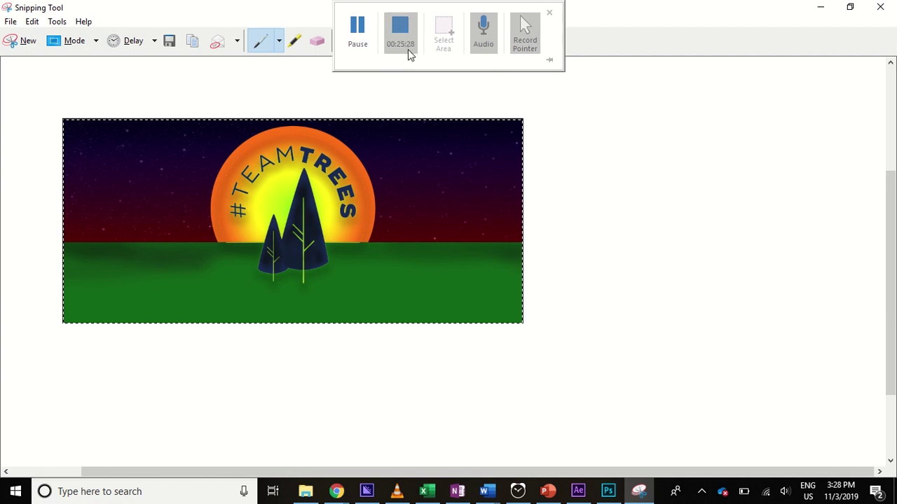
{"action": "left_click", "coordinate": [408, 33]}
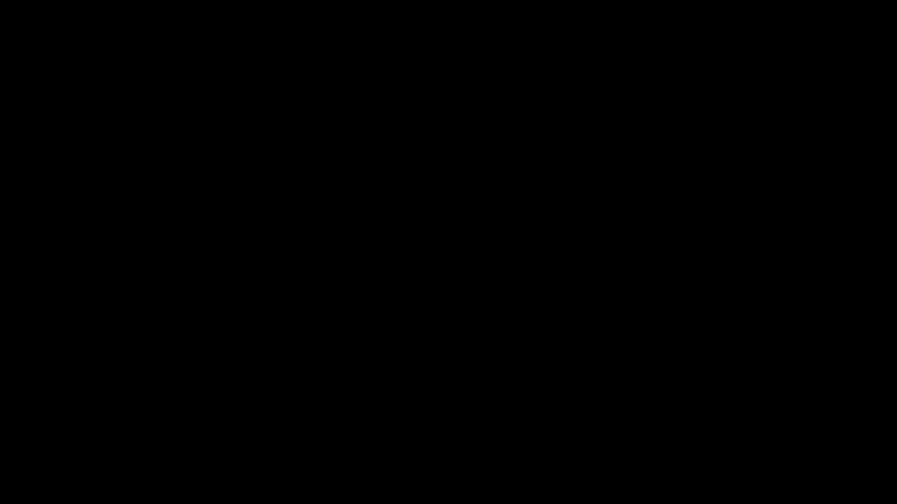